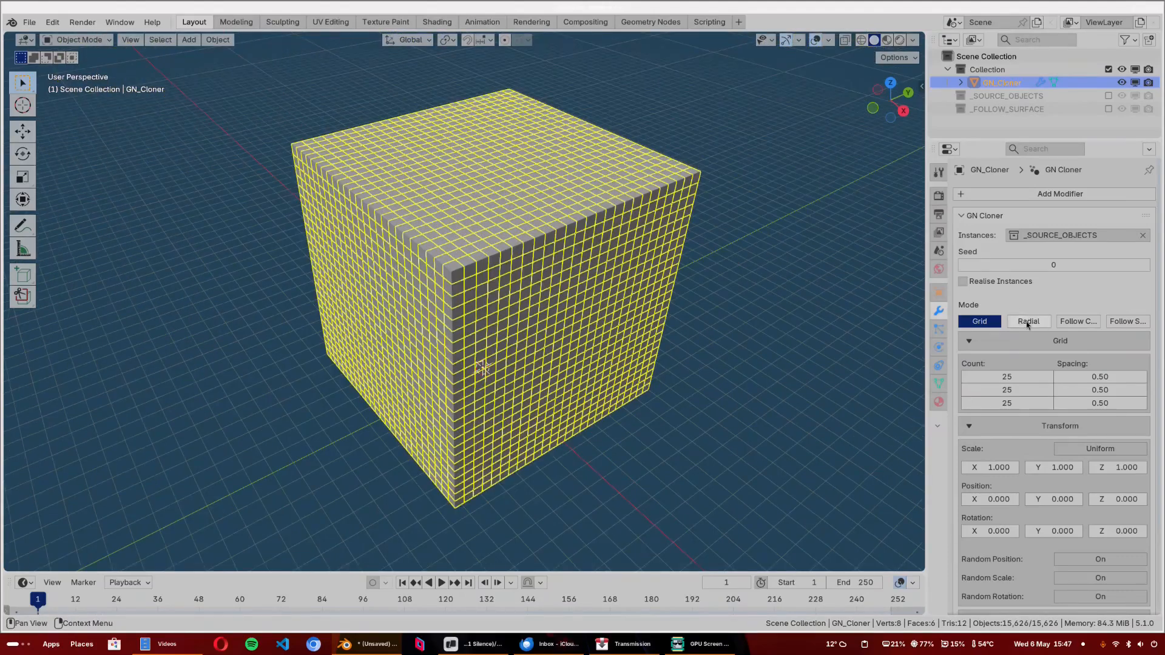
- Switch the GN Cloner to Radial mode, set the ring count to 15 and the ring rotation offset to 3.14°
{"action": "left_click", "coordinate": [1027, 325]}
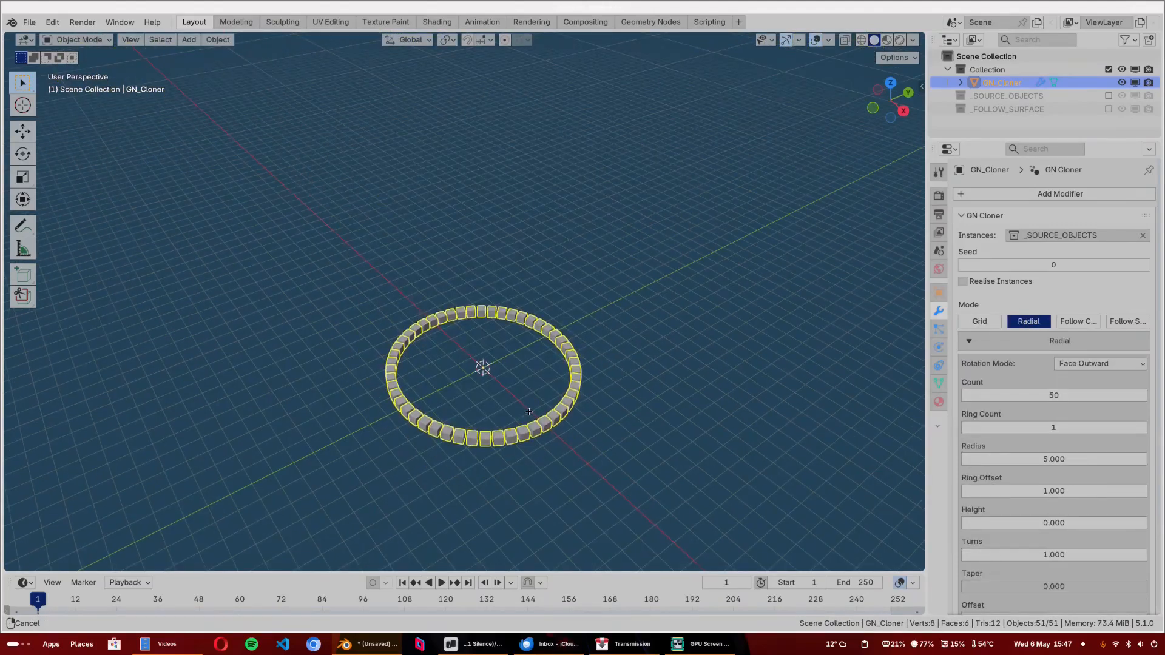
{"action": "middle_click_drag", "start_coordinate": [498, 392], "coordinate": [475, 338], "text": "shift"}
{"action": "scroll", "coordinate": [478, 351], "scroll_direction": "up", "scroll_amount": 1}
{"action": "left_click_drag", "start_coordinate": [1054, 345], "coordinate": [1119, 345]}
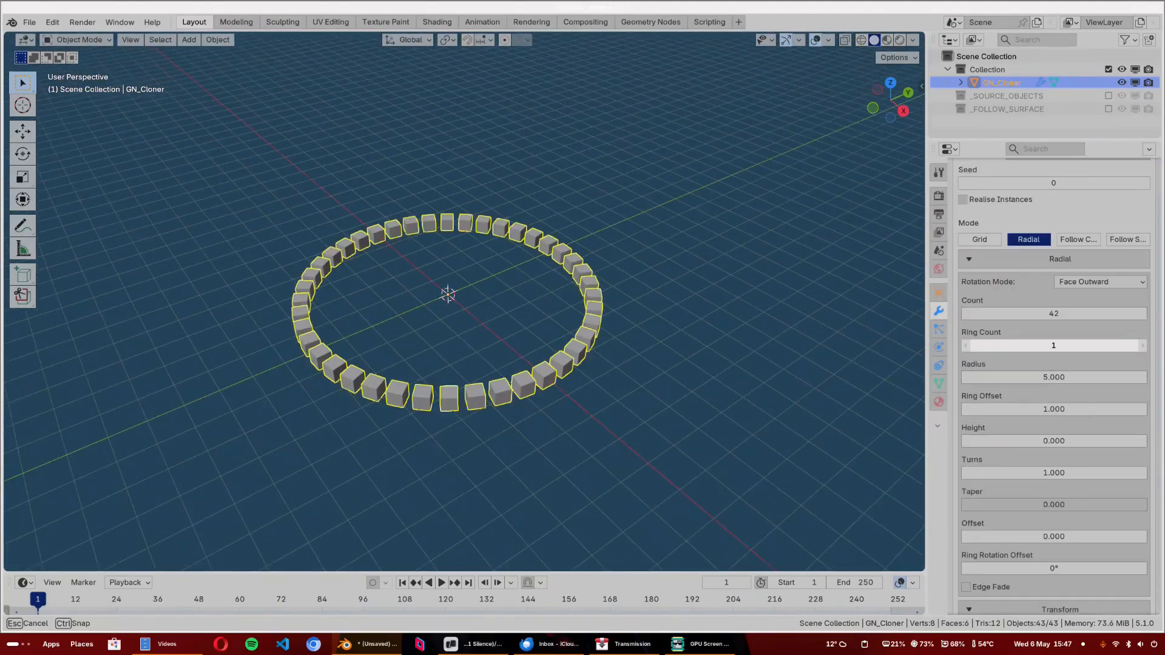
{"action": "middle_click_drag", "start_coordinate": [626, 375], "coordinate": [505, 302]}
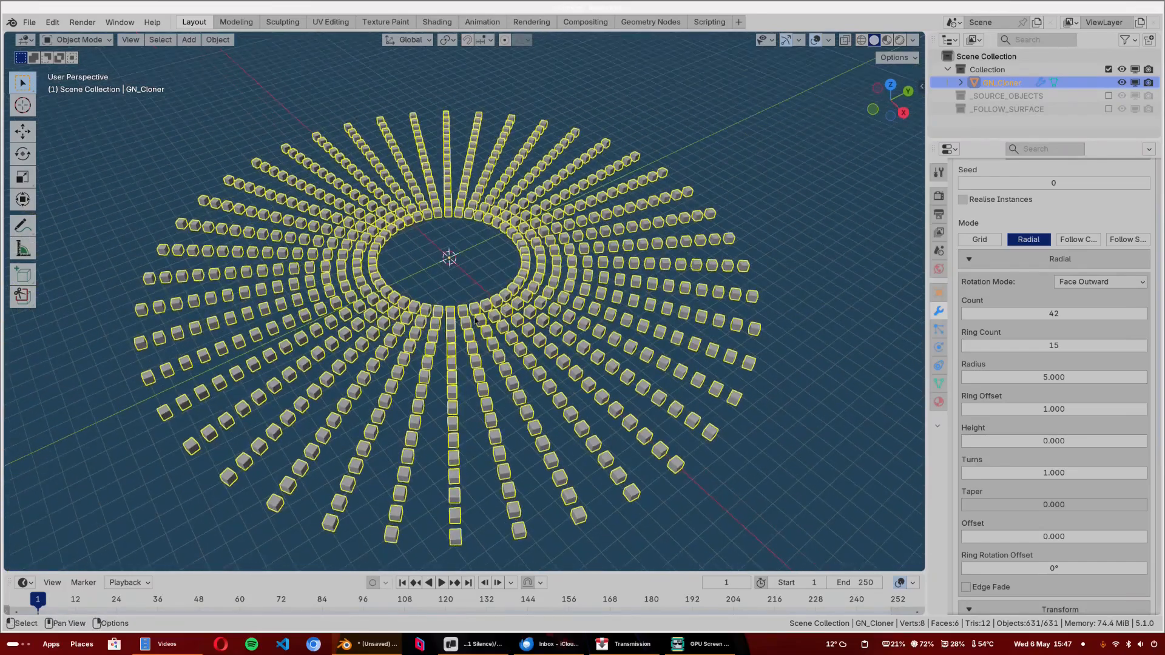
{"action": "left_click_drag", "start_coordinate": [1054, 568], "coordinate": [1079, 568]}
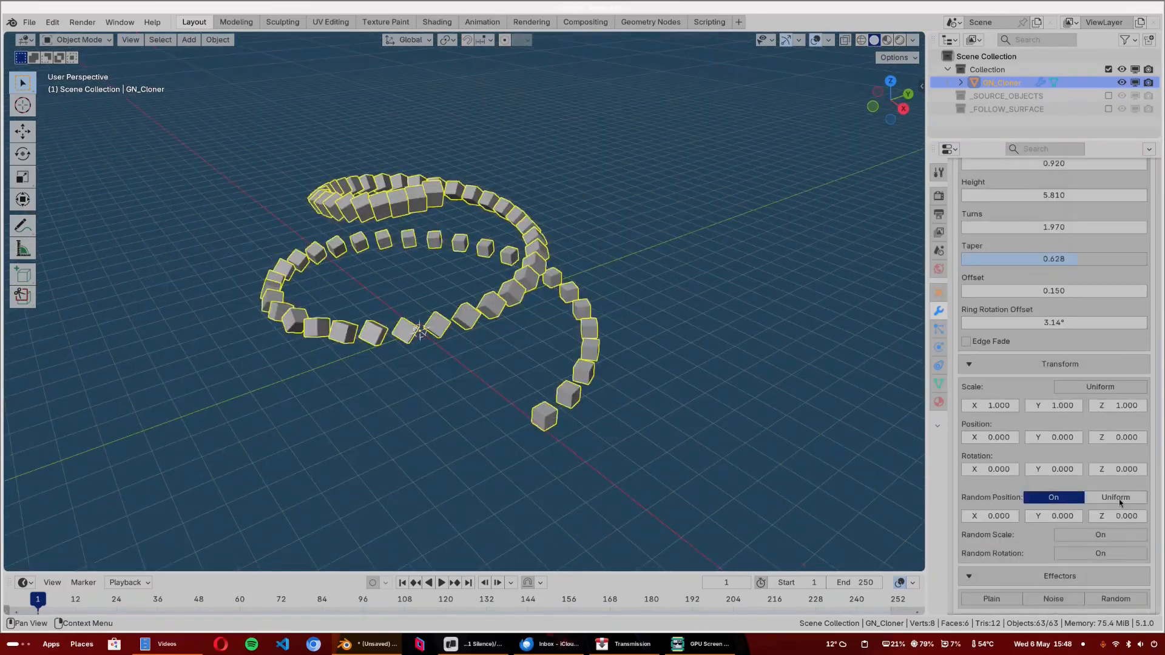
- Set the cloner's uniform random position to 0.710, the curve clone count to 262 and the offset along the curve to 1.570
{"action": "left_click_drag", "start_coordinate": [1053, 516], "coordinate": [1092, 516]}
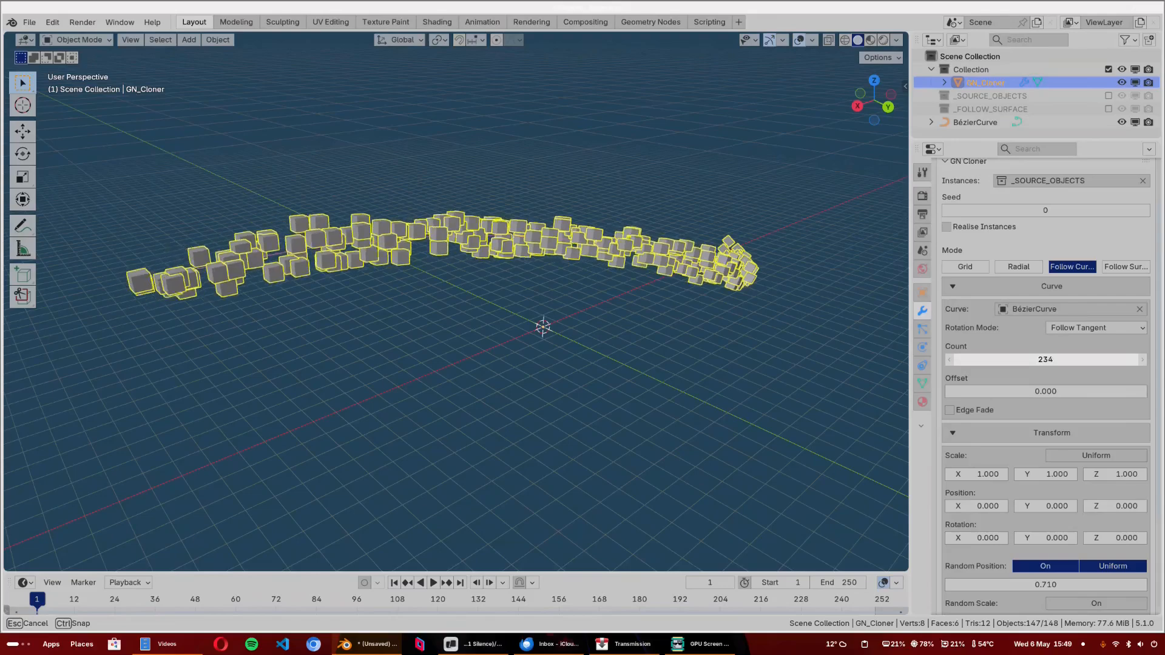
{"action": "left_click_drag", "start_coordinate": [1032, 359], "coordinate": [1068, 359]}
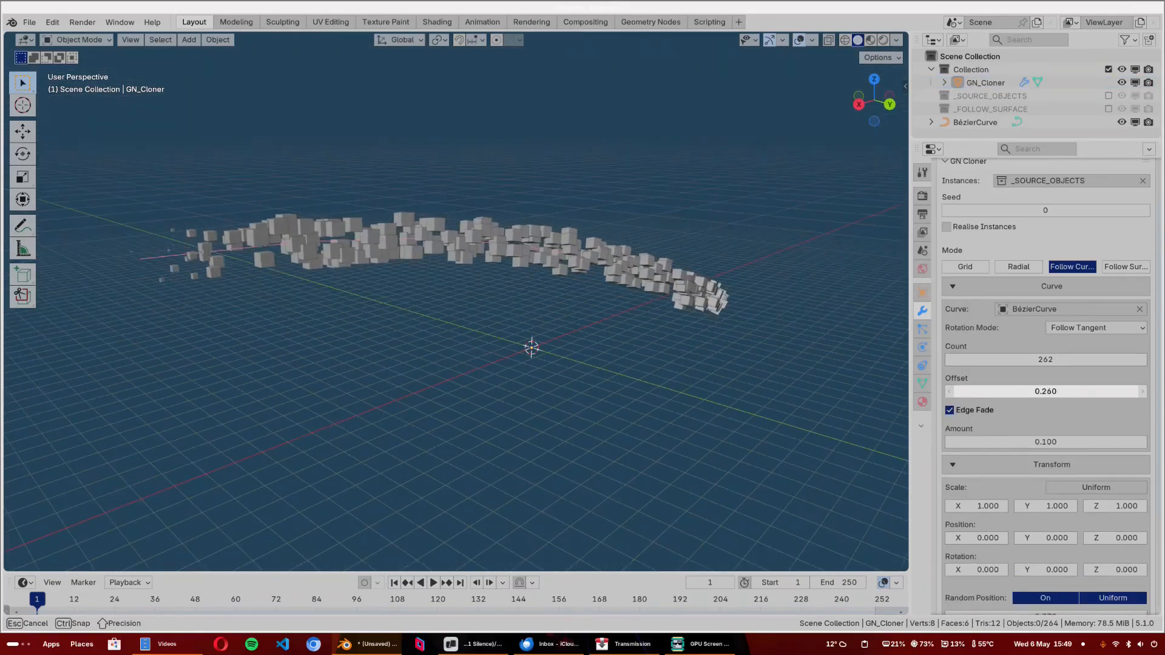
{"action": "left_click_drag", "start_coordinate": [1045, 391], "coordinate": [1131, 391]}
{"action": "middle_click_drag", "start_coordinate": [575, 258], "coordinate": [580, 257]}
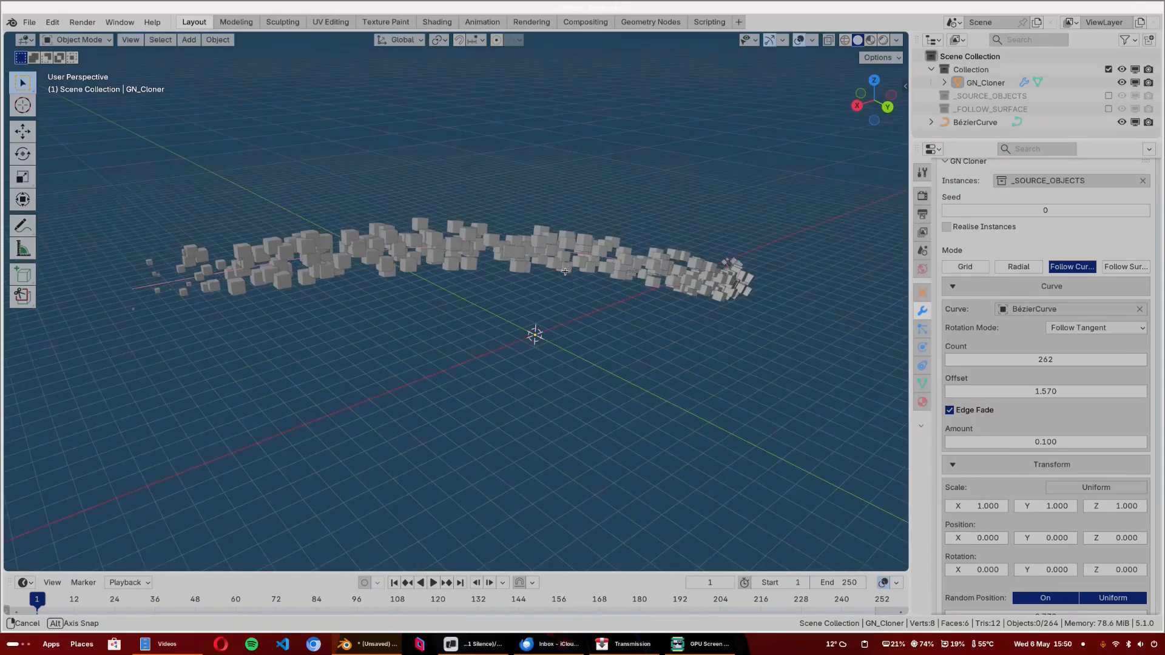
- Install the gn_cloner_v.1.0.zip add-on from disk out of the GN Cloner folder, check its entry and close the preferences
{"action": "left_click", "coordinate": [52, 22]}
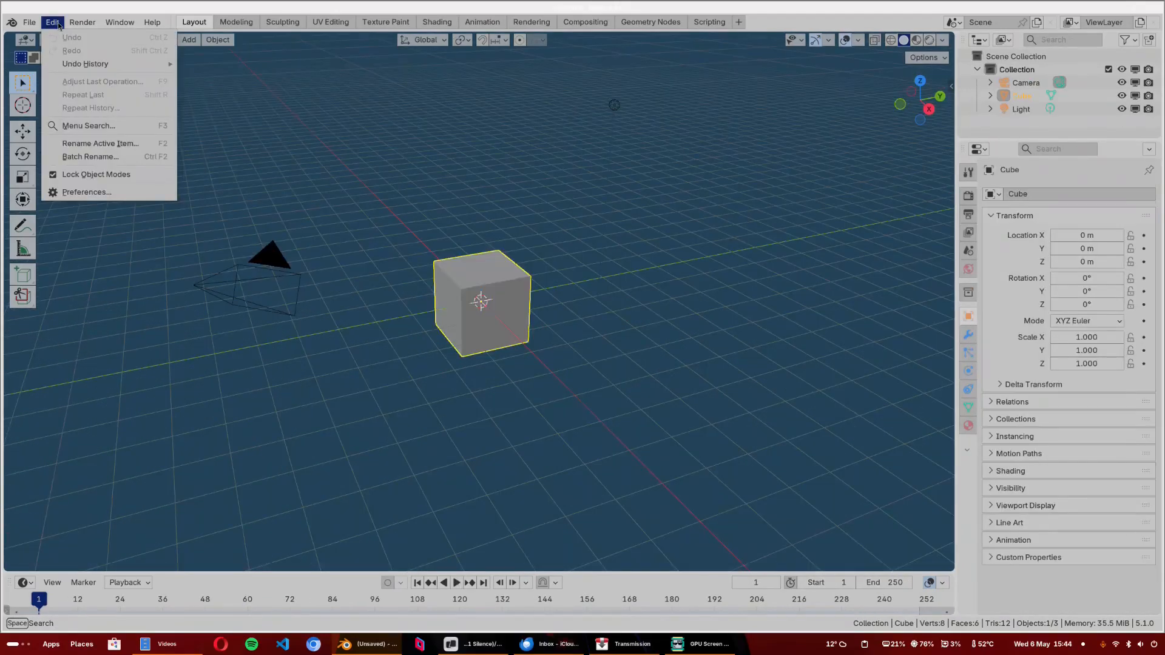
{"action": "left_click", "coordinate": [87, 191]}
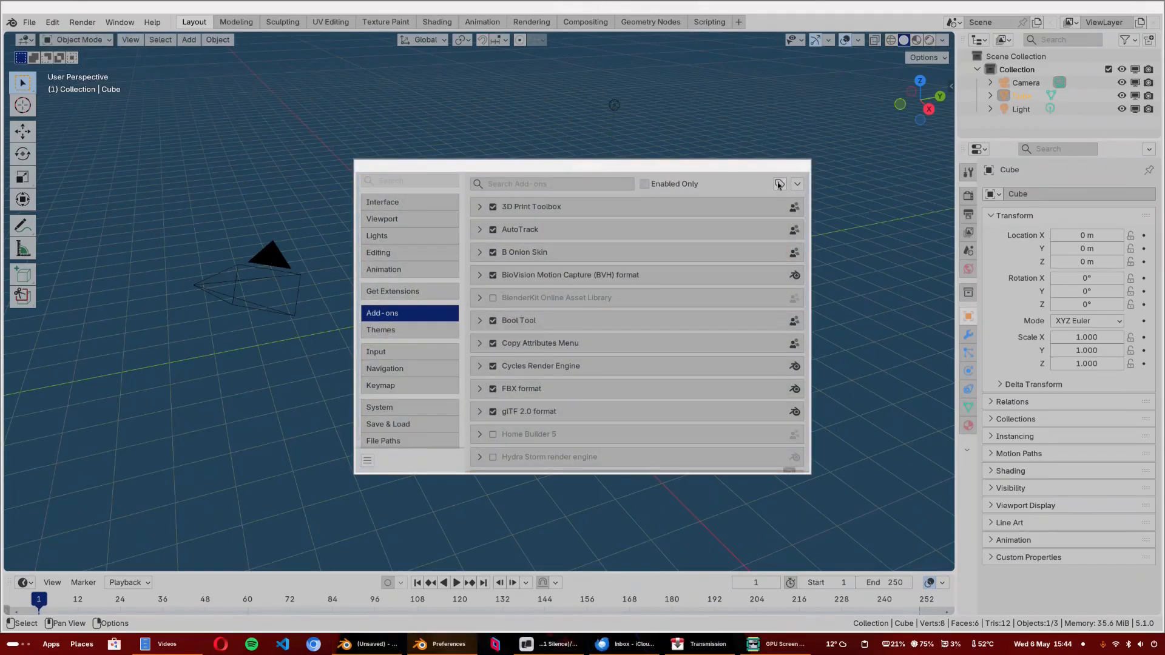
{"action": "left_click", "coordinate": [797, 184]}
{"action": "left_click", "coordinate": [728, 217]}
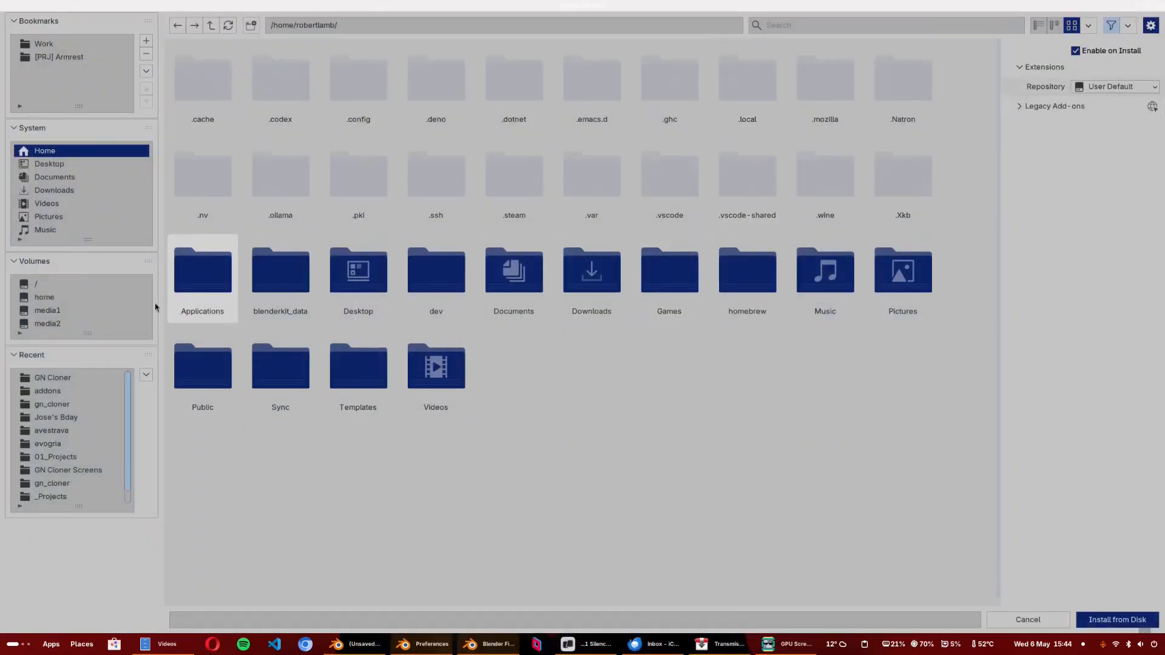
{"action": "left_click", "coordinate": [81, 378]}
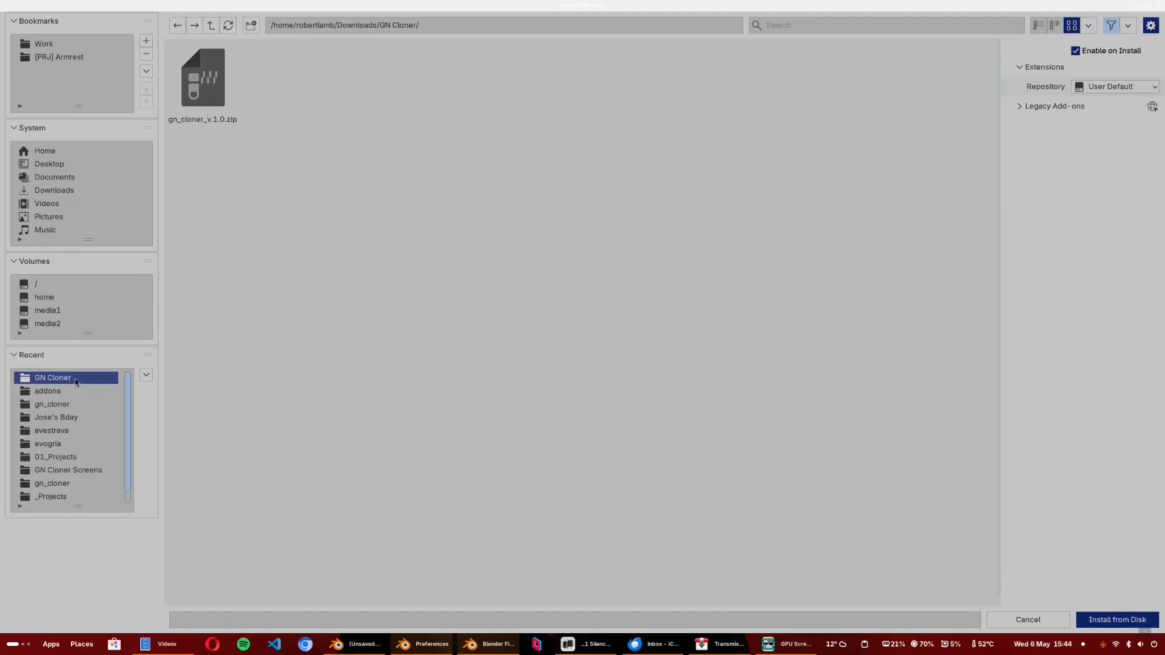
{"action": "left_click", "coordinate": [215, 86]}
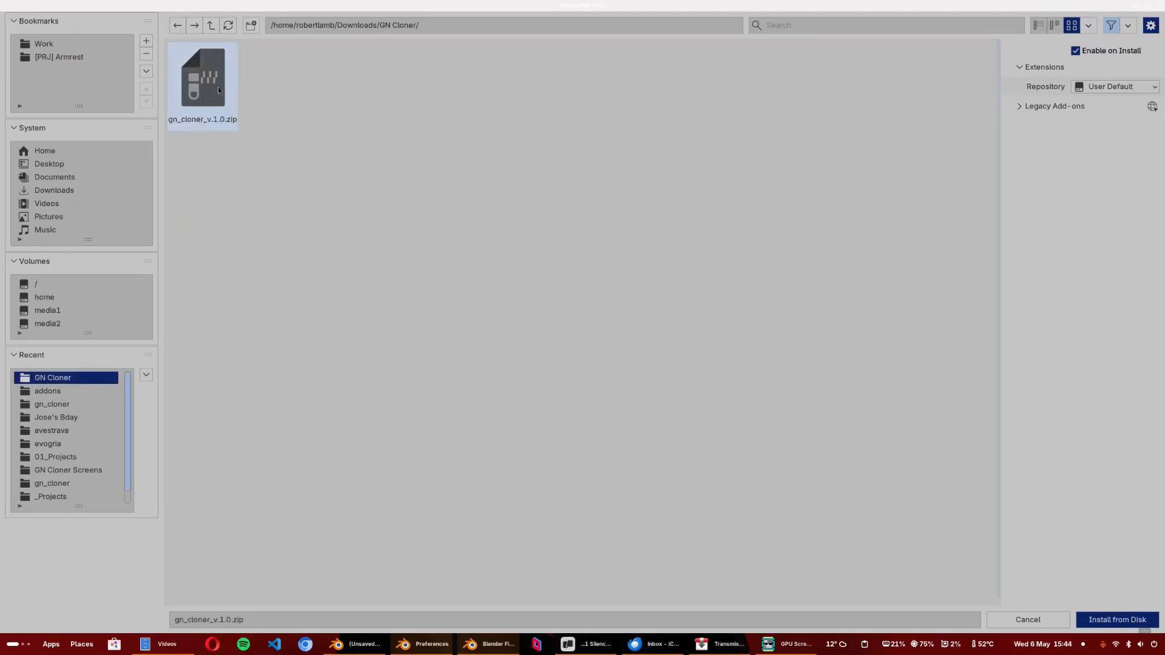
{"action": "double_click", "coordinate": [217, 86]}
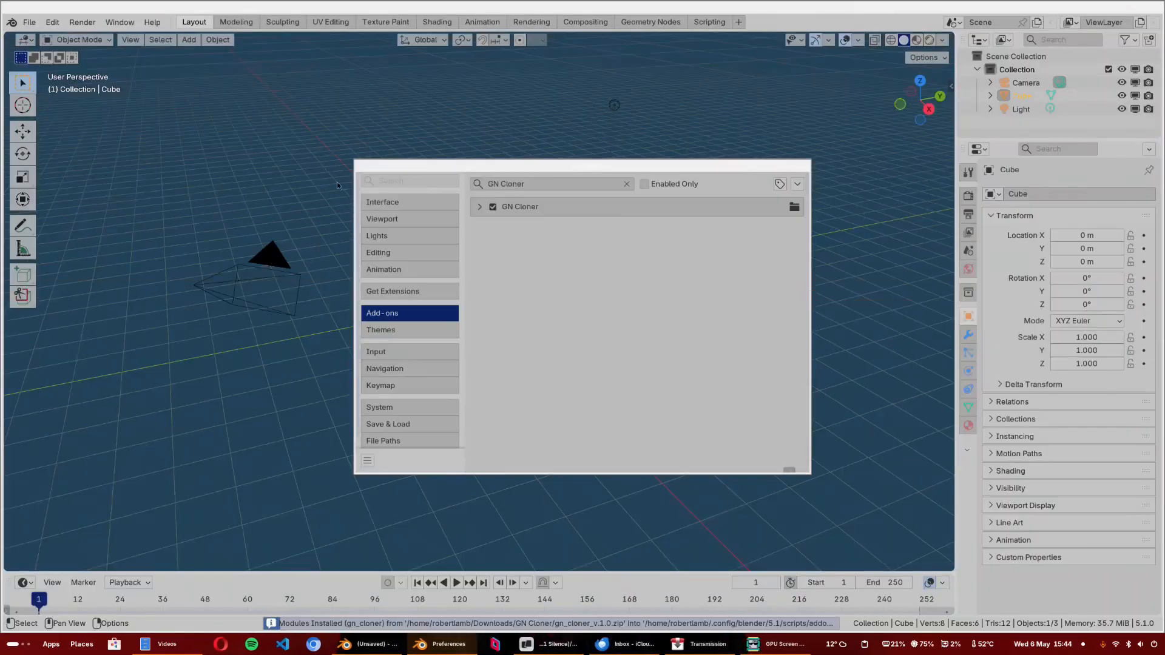
{"action": "left_click", "coordinate": [481, 207]}
{"action": "left_click", "coordinate": [480, 207]}
{"action": "left_click", "coordinate": [806, 168]}
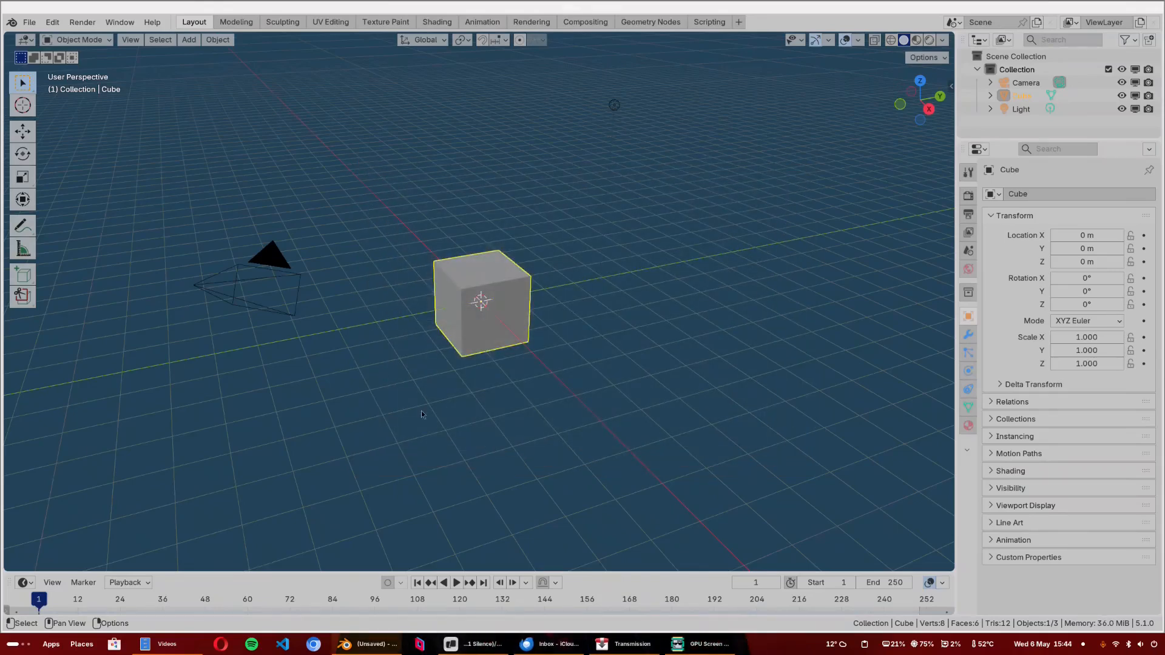
- Delete the default camera, cube and light from the scene
{"action": "key", "text": "a"}
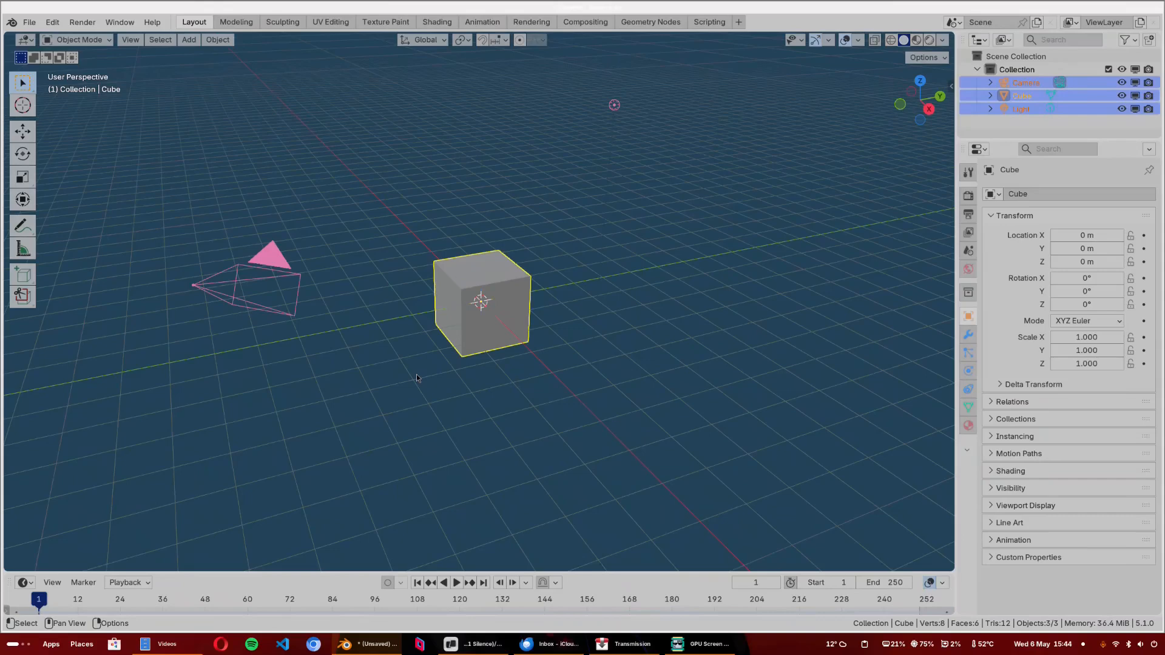
{"action": "key", "text": "x"}
{"action": "left_click", "coordinate": [403, 374]}
- Add a GN Cloner object to the empty scene
{"action": "key", "text": "shift+a"}
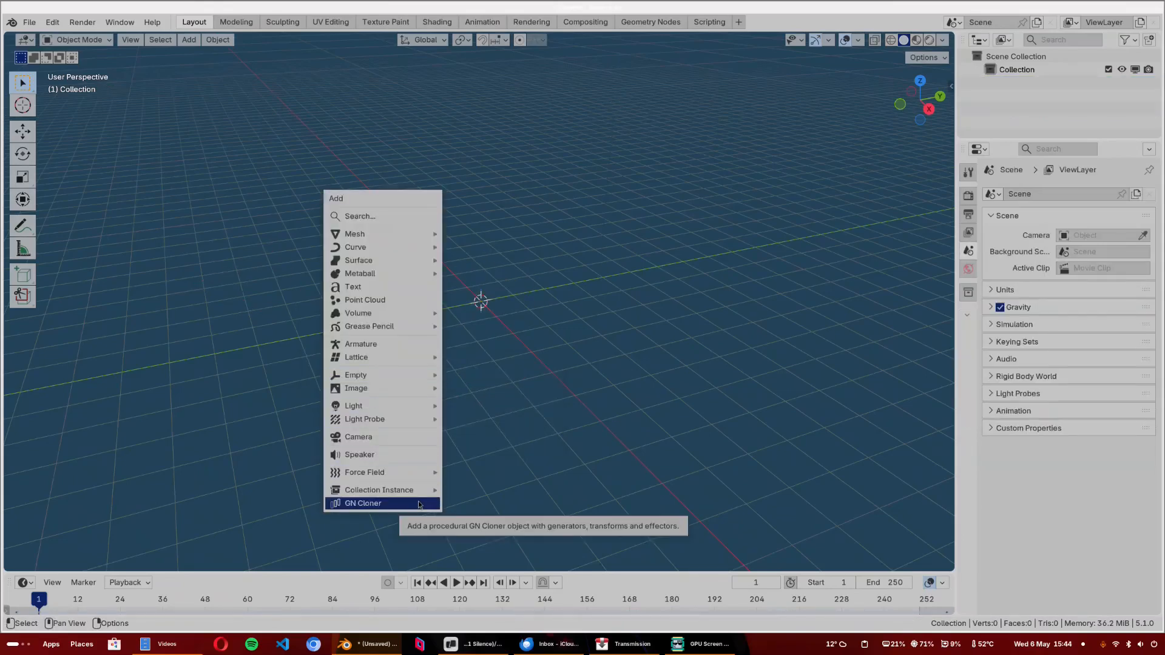
{"action": "left_click", "coordinate": [412, 506]}
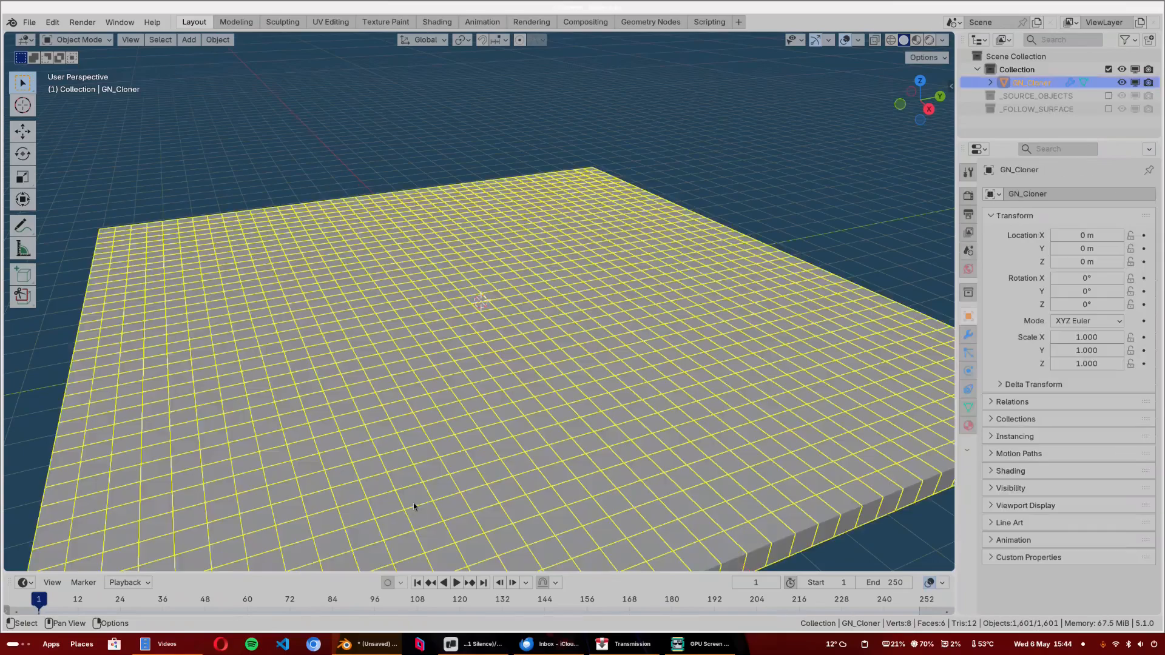
{"action": "scroll", "coordinate": [505, 345], "scroll_direction": "down", "scroll_amount": 4}
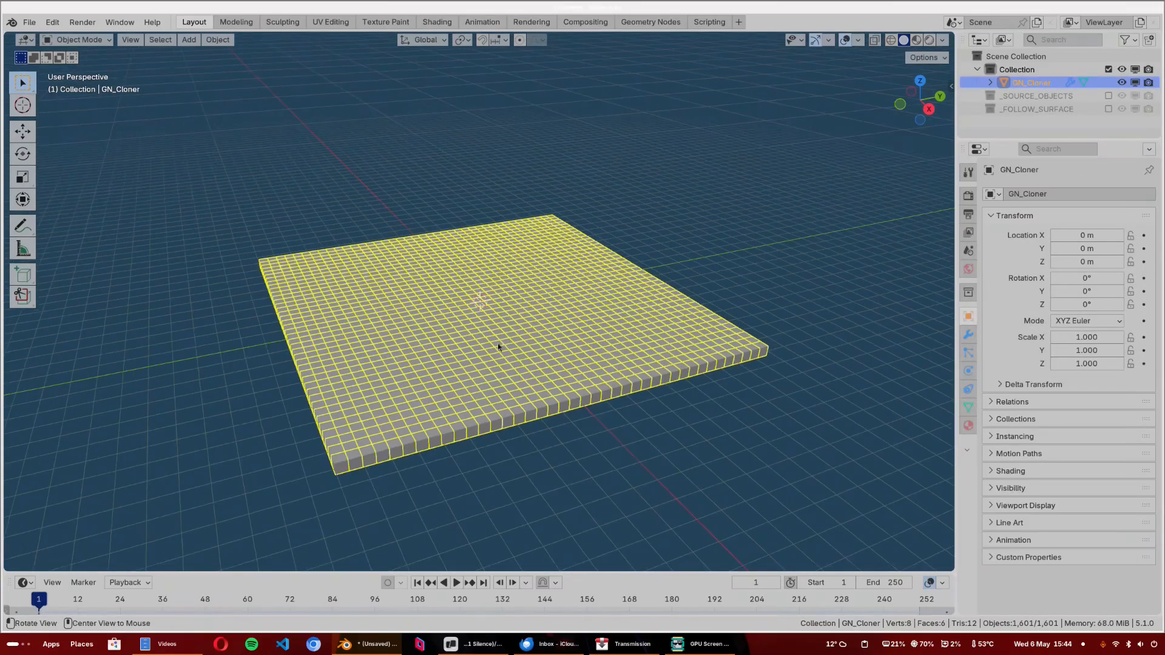
{"action": "middle_click_drag", "start_coordinate": [493, 328], "coordinate": [500, 337]}
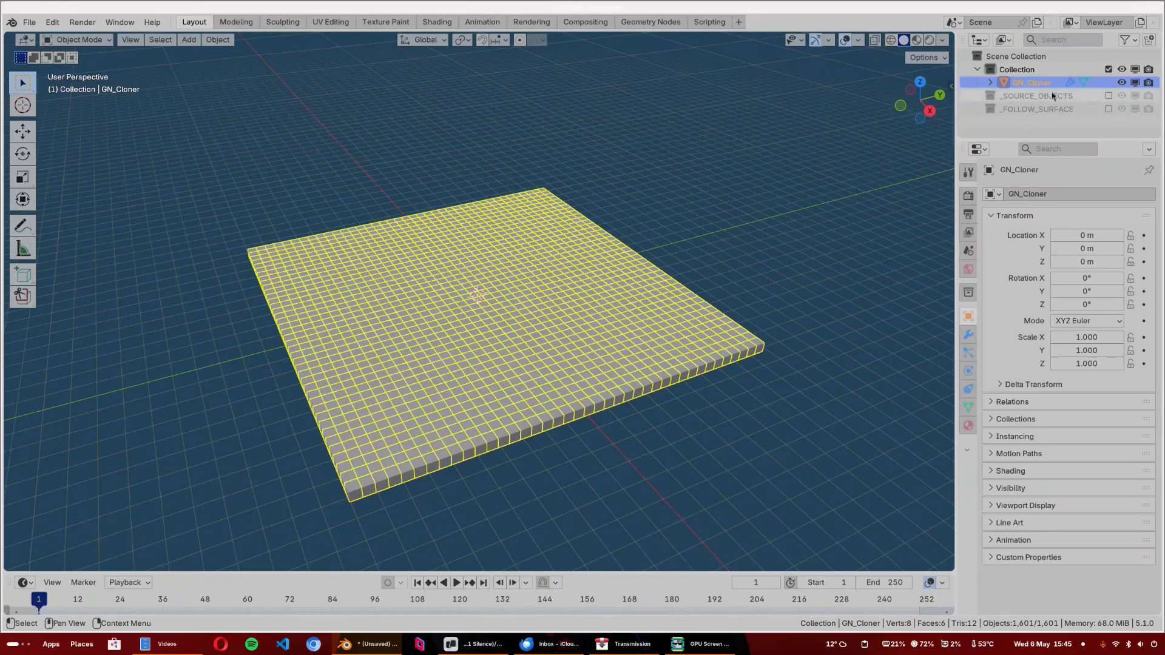
- Include the _SOURCE_OBJECTS collection in the view layer to inspect its contents, and exclude it again
{"action": "left_click", "coordinate": [1108, 96]}
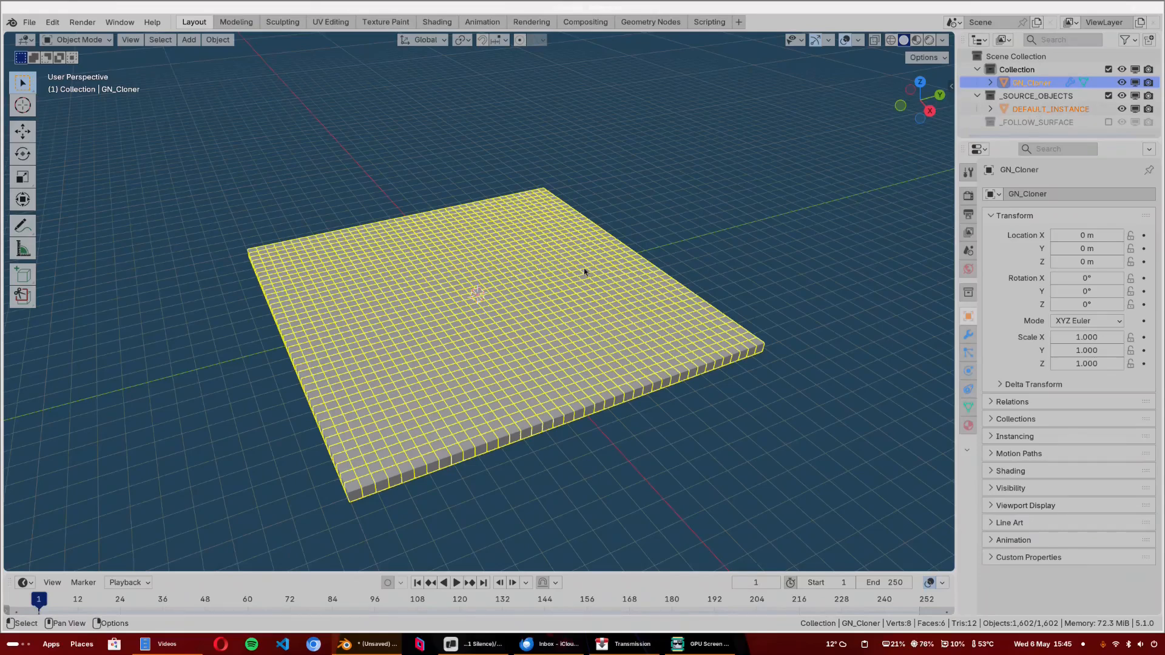
{"action": "left_click", "coordinate": [977, 96]}
{"action": "left_click", "coordinate": [1012, 96]}
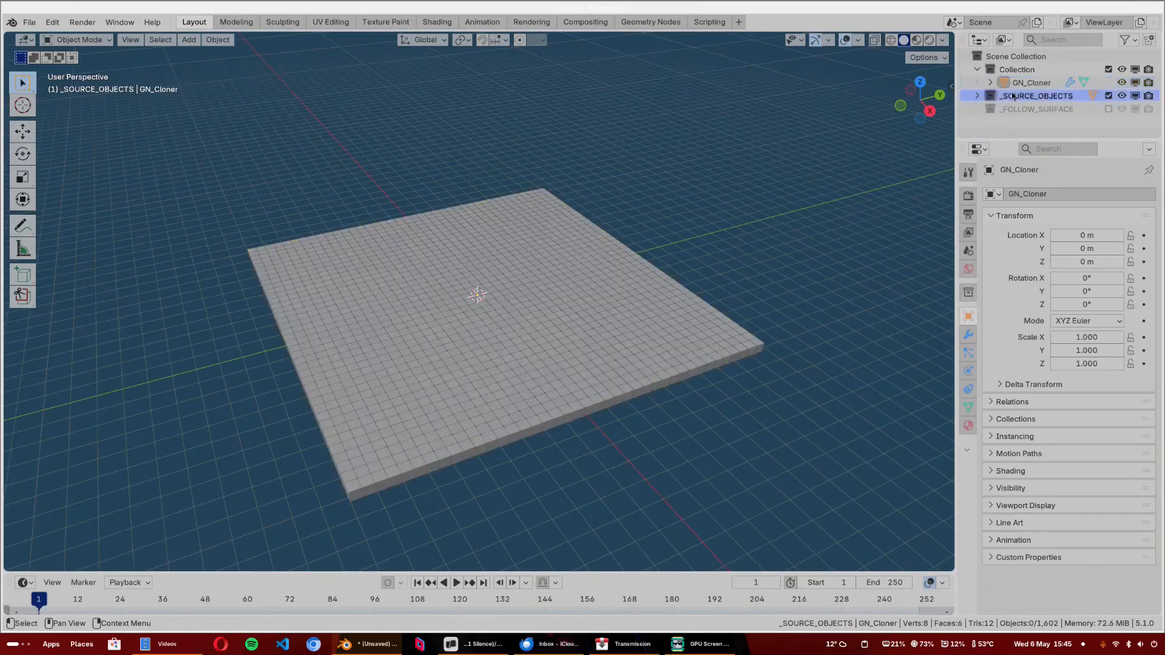
{"action": "left_click", "coordinate": [1109, 96]}
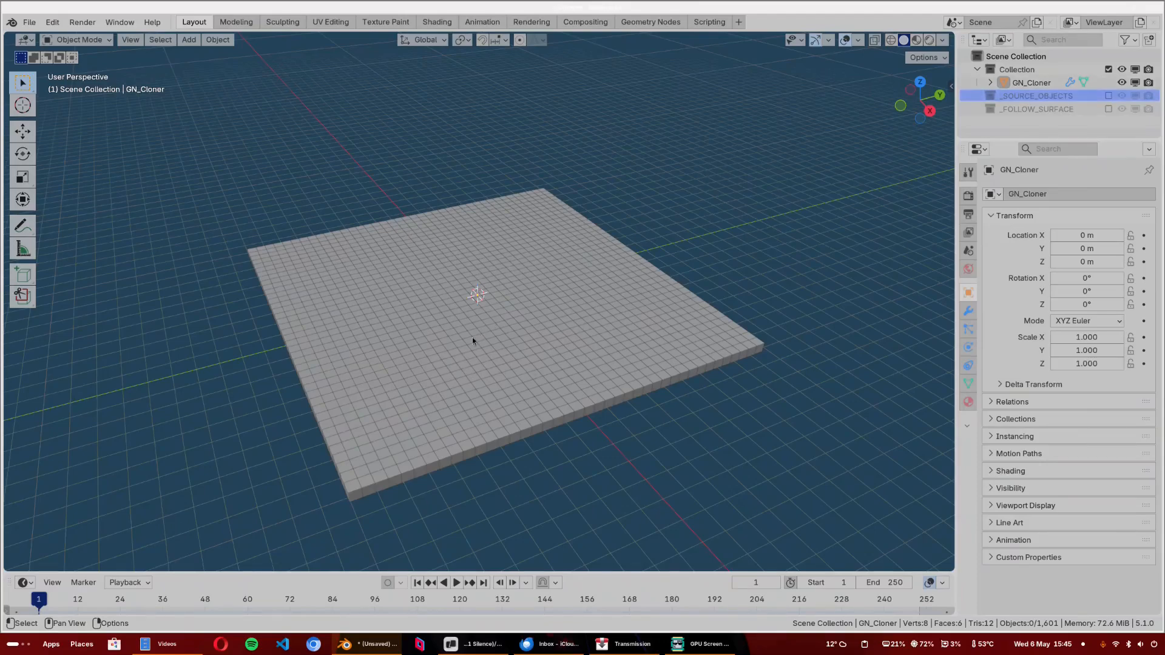
- Select the cloner grid, show its modifier settings and widen the properties area
{"action": "left_click", "coordinate": [592, 361]}
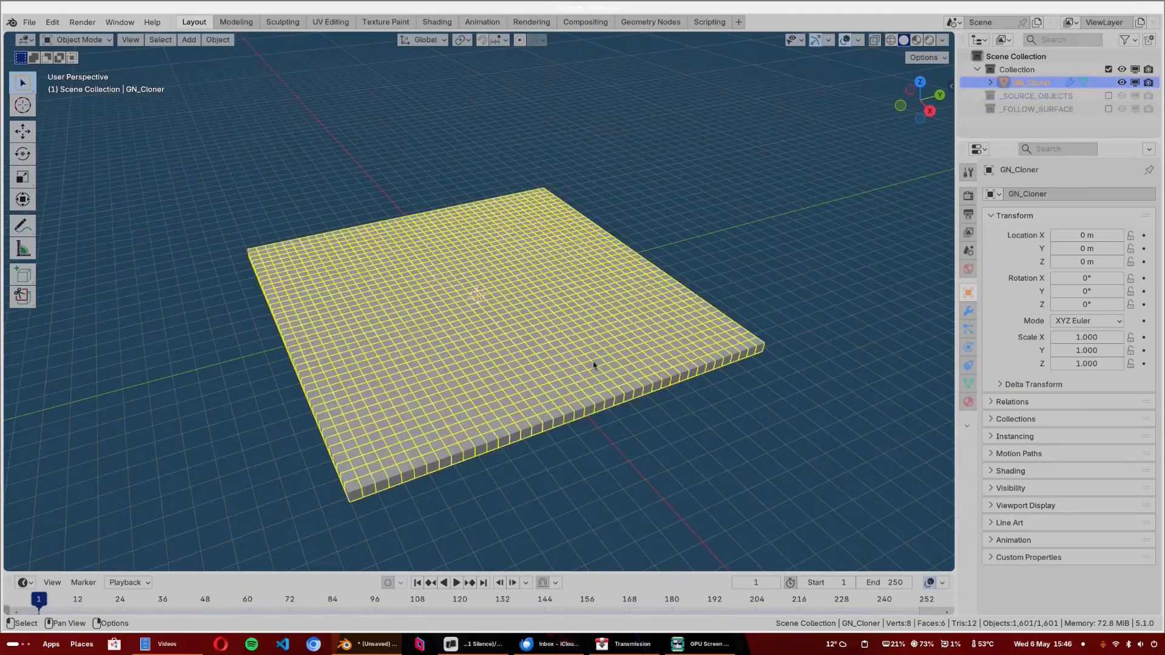
{"action": "left_click", "coordinate": [969, 310]}
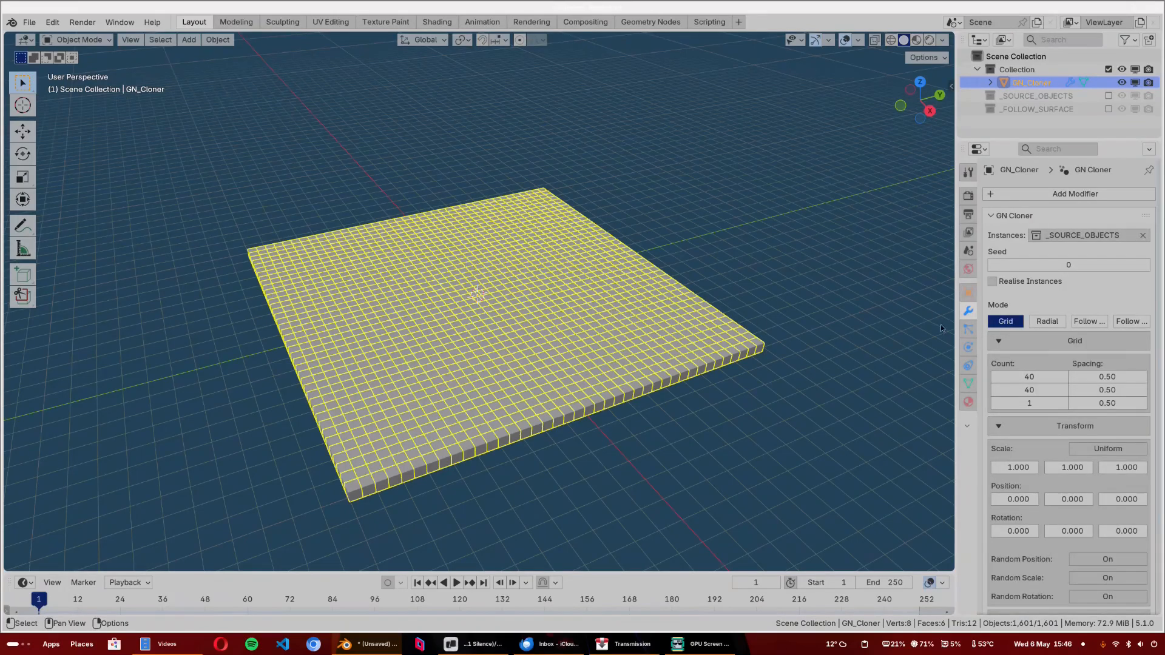
{"action": "left_click_drag", "start_coordinate": [956, 322], "coordinate": [927, 249]}
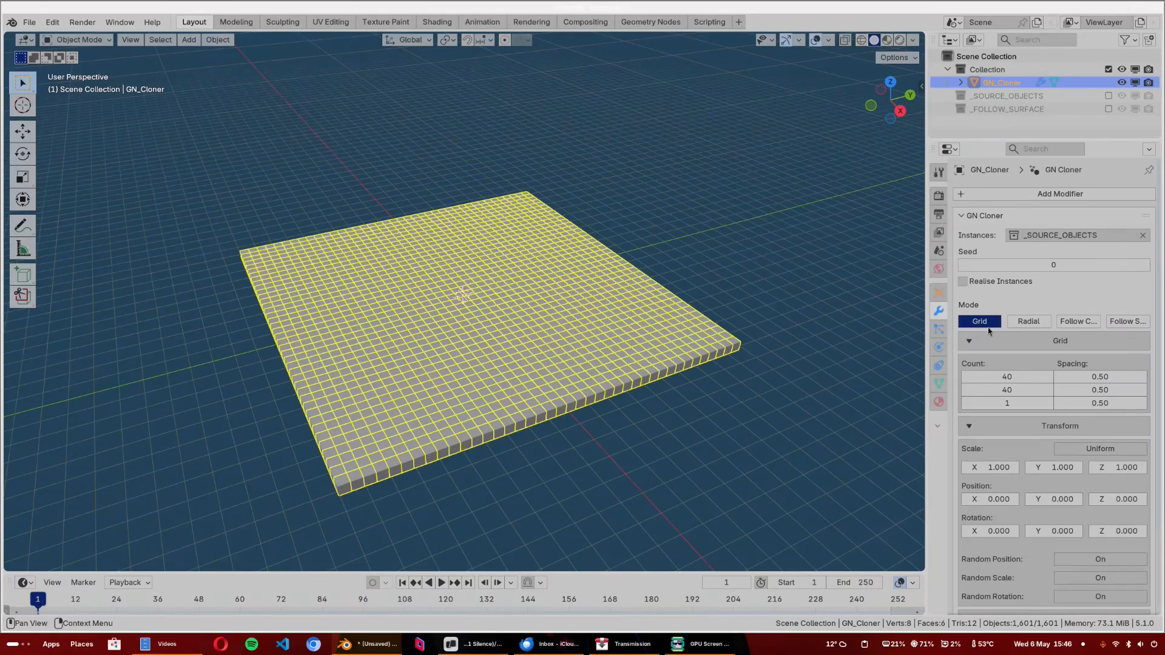
- Set the grid counts to 37, 58 and 13 and increase the spacing, with 0.62 in Y and 0.92 in Z
{"action": "left_click_drag", "start_coordinate": [1005, 376], "coordinate": [1028, 390]}
{"action": "mouse_move", "coordinate": [1006, 402]}
{"action": "left_mouse_down"}
{"action": "mouse_move", "coordinate": [1046, 403]}
{"action": "mouse_move", "coordinate": [1019, 402]}
{"action": "left_mouse_up"}
{"action": "left_click_drag", "start_coordinate": [1083, 376], "coordinate": [1113, 402]}
- Set the grid spacing to 0.5 on all three axes
{"action": "left_click", "coordinate": [1143, 381]}
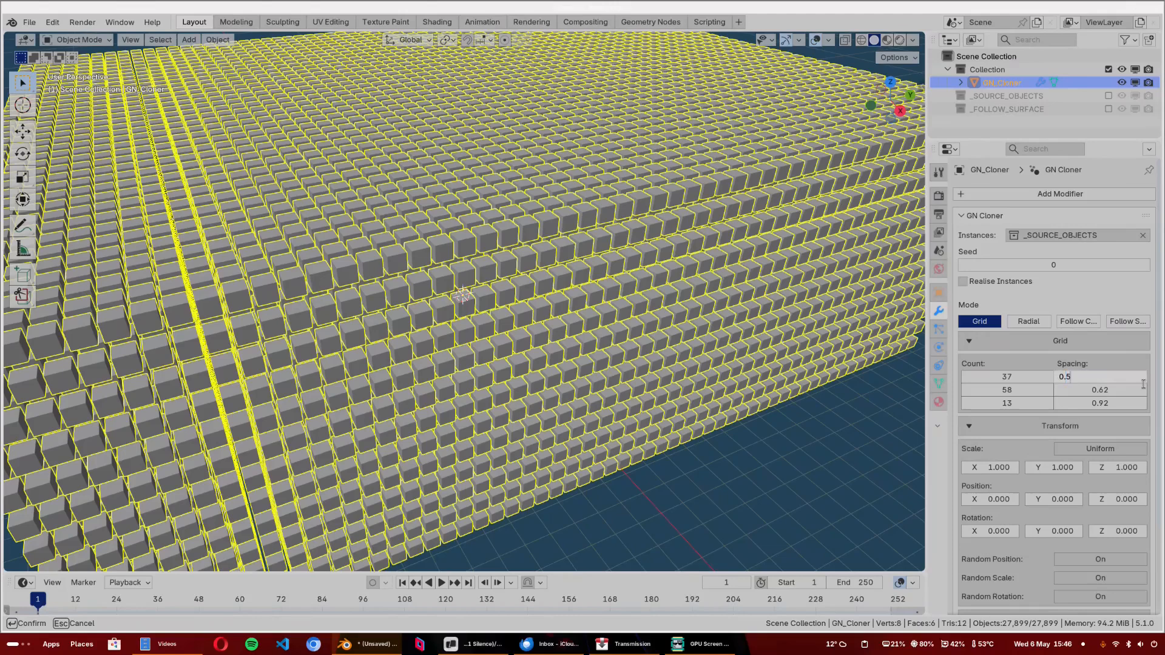
{"action": "key", "text": "Tab"}
{"action": "type", "text": "0.5"}
{"action": "key", "text": "Tab"}
{"action": "type", "text": "0.5"}
{"action": "key", "text": "Return"}
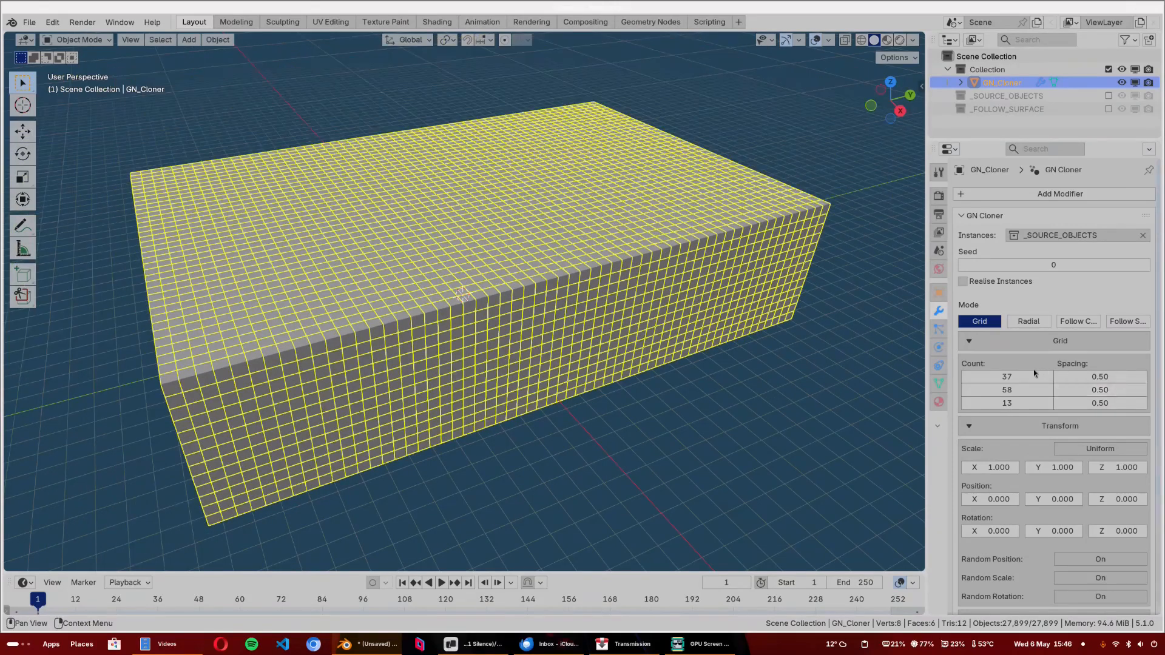
- Set the grid count to 25 on all three axes so the clones form a cube
{"action": "left_click", "coordinate": [1035, 375]}
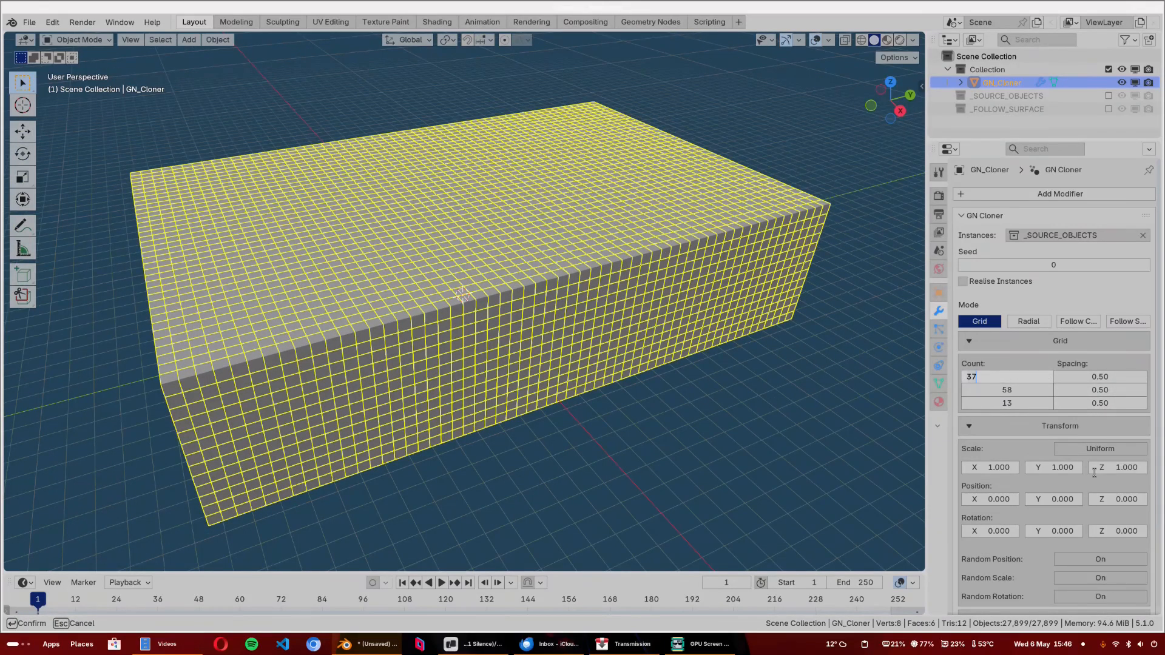
{"action": "type", "text": "25"}
{"action": "key", "text": "Tab"}
{"action": "type", "text": "25"}
{"action": "key", "text": "Tab"}
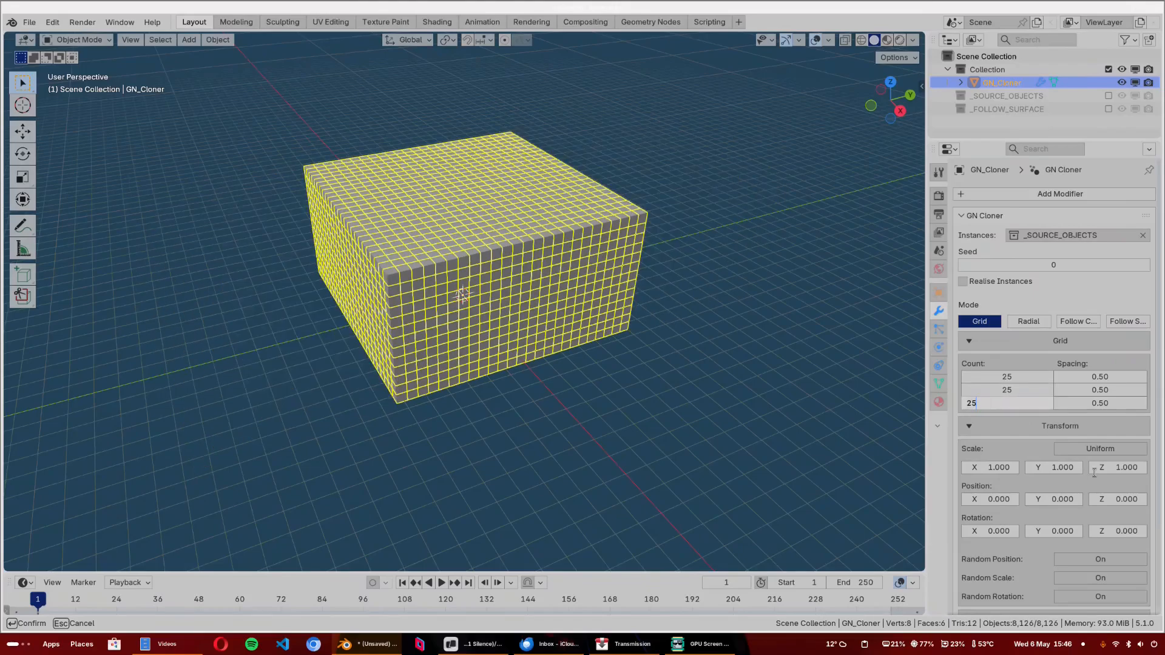
{"action": "type", "text": "25"}
{"action": "key", "text": "Return"}
{"action": "middle_click_drag", "start_coordinate": [562, 217], "coordinate": [560, 289]}
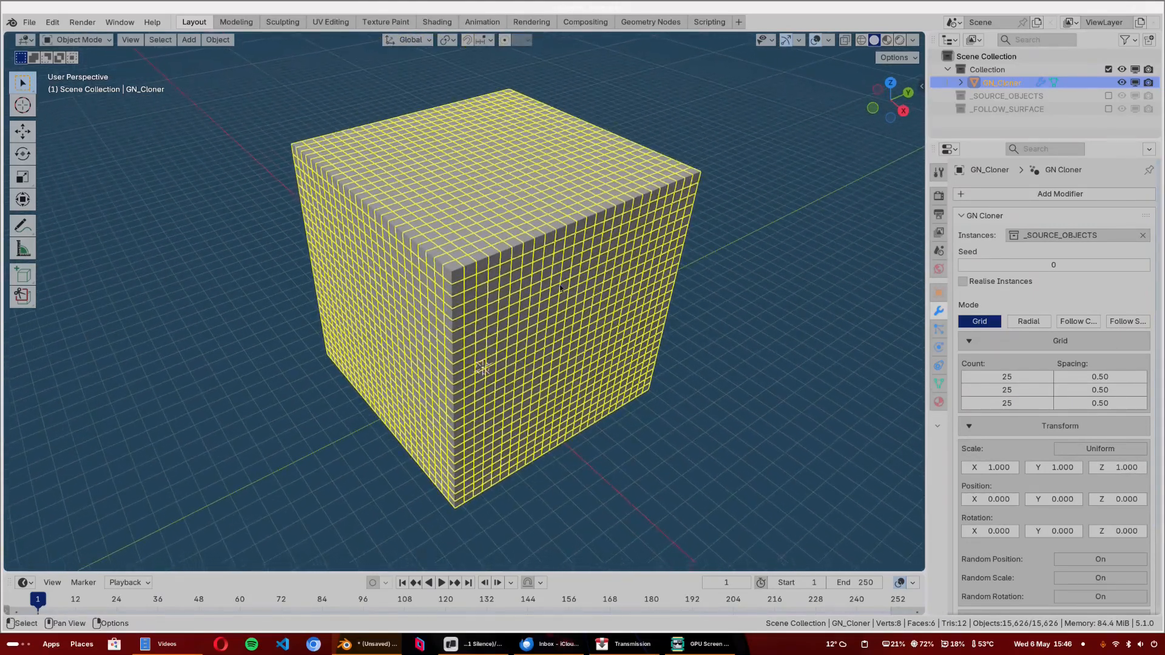
- Switch the cloner to Radial mode with a count of 42 and a ring count of 15
{"action": "left_click", "coordinate": [1028, 321]}
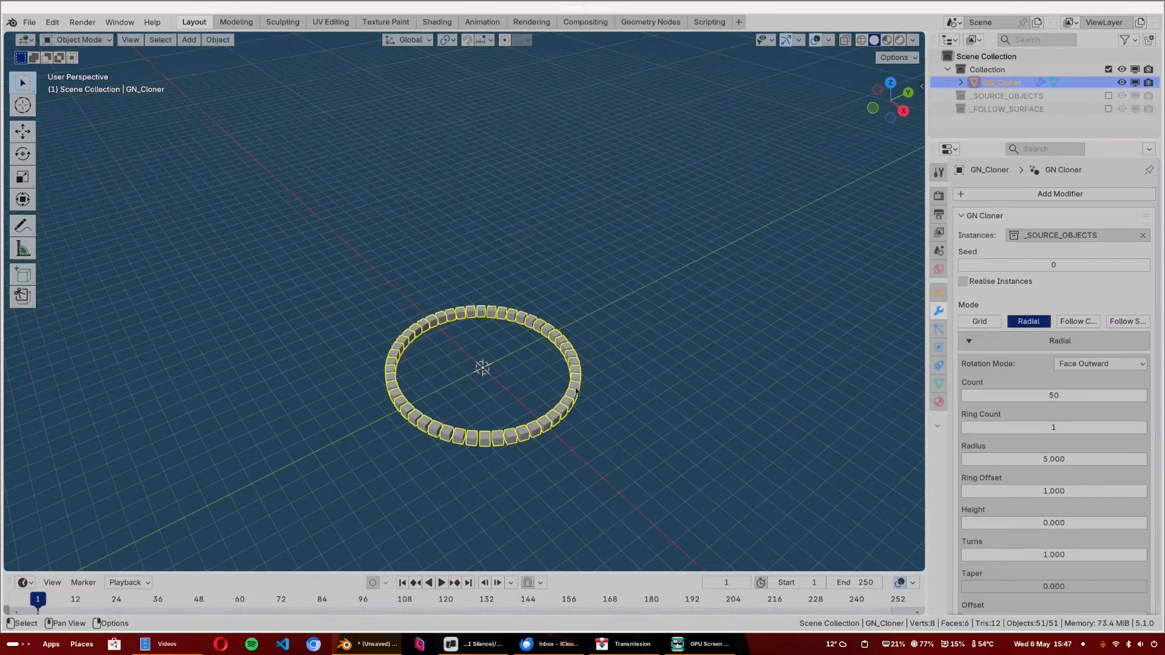
{"action": "mouse_move", "coordinate": [477, 318]}
{"action": "middle_mouse_down"}
{"action": "mouse_move", "coordinate": [478, 354]}
{"action": "mouse_move", "coordinate": [486, 318]}
{"action": "middle_mouse_up"}
{"action": "scroll", "coordinate": [478, 355], "scroll_direction": "up", "scroll_amount": 1}
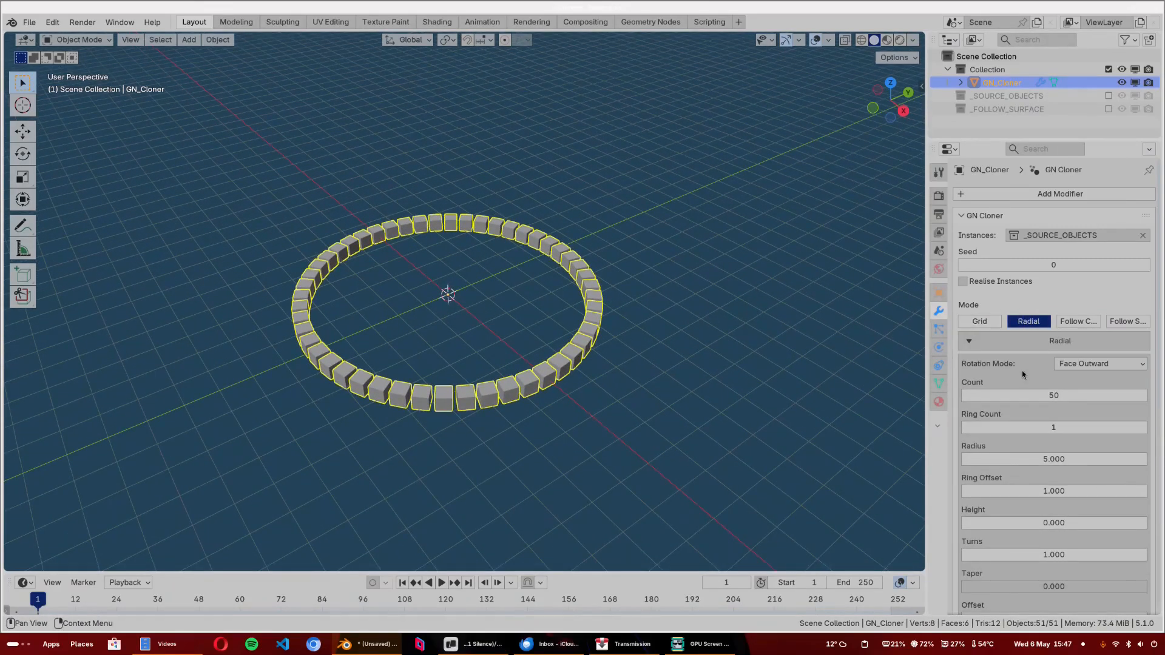
{"action": "scroll", "coordinate": [1022, 370], "scroll_direction": "down", "scroll_amount": 3}
{"action": "left_click_drag", "start_coordinate": [1031, 313], "coordinate": [1004, 313]}
{"action": "left_click_drag", "start_coordinate": [1053, 345], "coordinate": [1075, 346]}
{"action": "scroll", "coordinate": [629, 374], "scroll_direction": "down", "scroll_amount": 2}
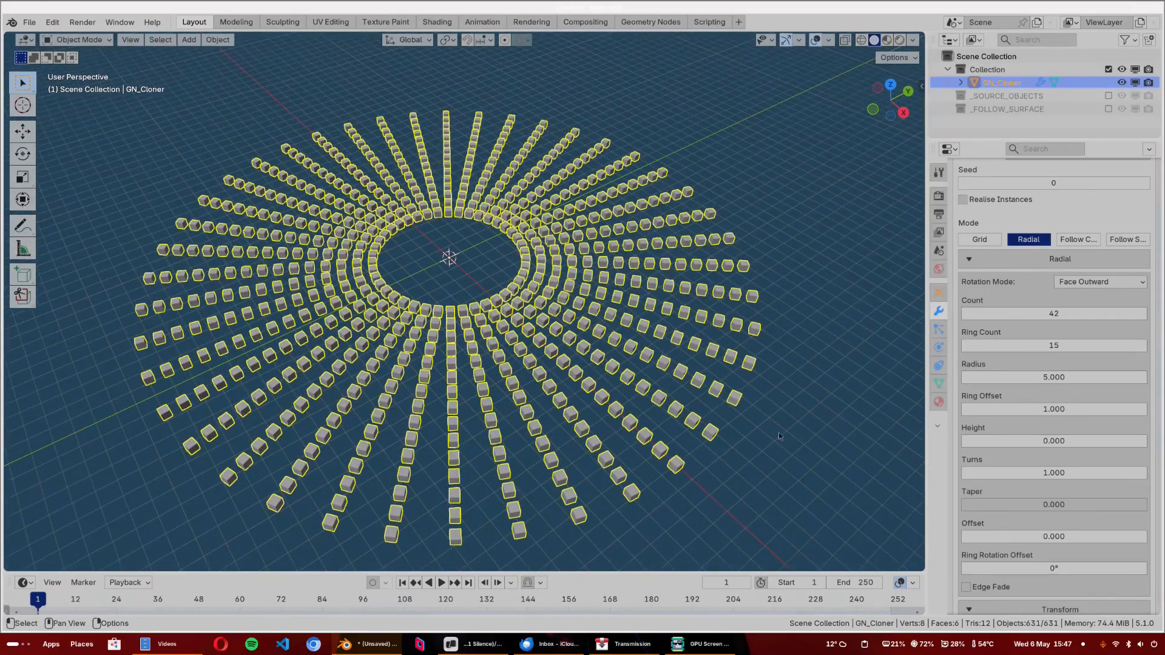
- Set the radial radius to 6.050, the ring offset to 0.920 and the ring rotation offset to 3.14°
{"action": "left_click_drag", "start_coordinate": [1054, 376], "coordinate": [1072, 407]}
{"action": "double_click", "coordinate": [1046, 406]}
{"action": "key", "text": "Escape"}
{"action": "left_click_drag", "start_coordinate": [1053, 568], "coordinate": [1088, 568]}
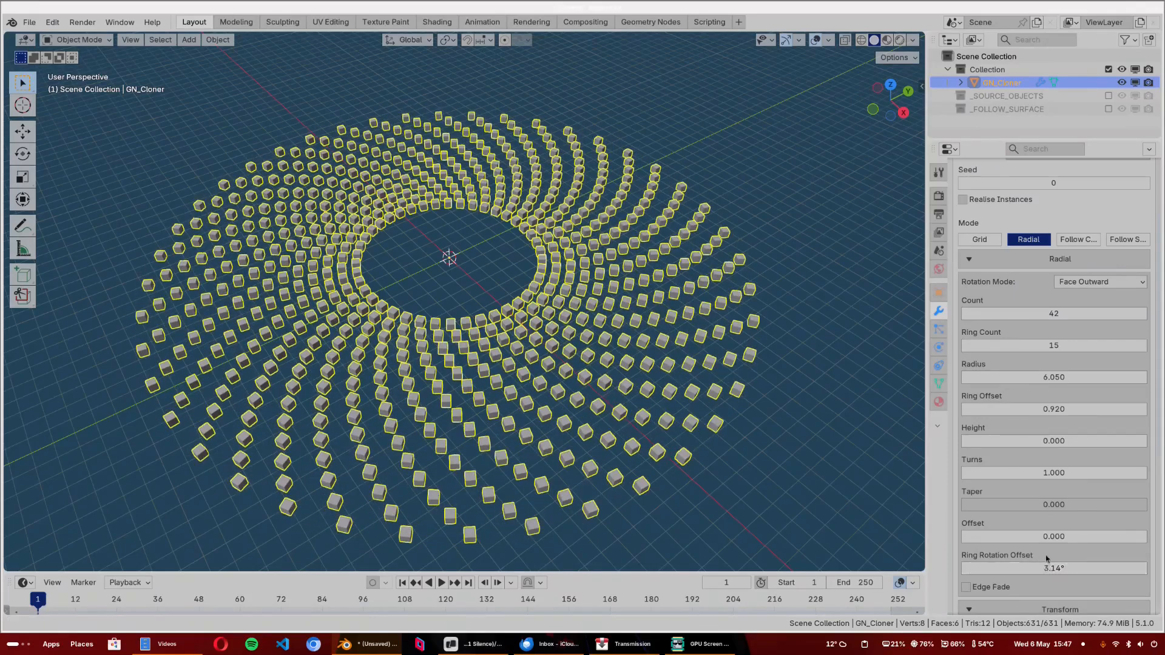
- Set the radial ring count to 1
{"action": "left_click", "coordinate": [1053, 345]}
{"action": "type", "text": "1"}
{"action": "key", "text": "Return"}
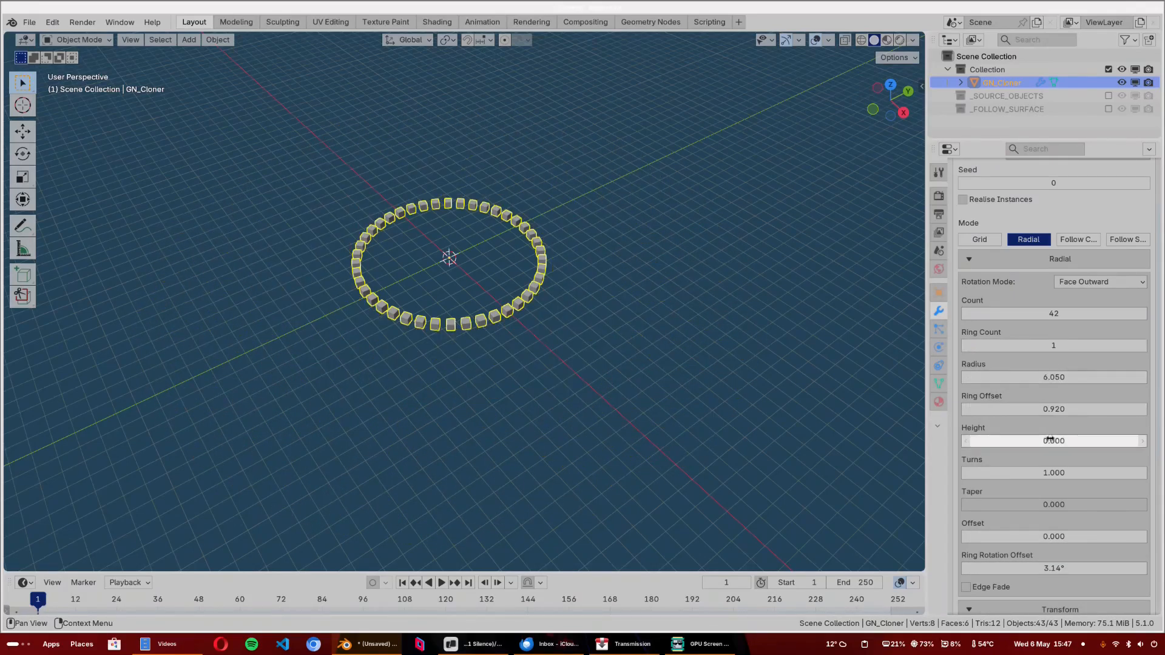
- Turn the radial ring into a tapered spiral with height 5.810, turns 1.970, taper 0.628, offset 0.150 and a count of 62
{"action": "left_click_drag", "start_coordinate": [1031, 441], "coordinate": [1074, 472]}
{"action": "left_click_drag", "start_coordinate": [1031, 504], "coordinate": [1061, 504]}
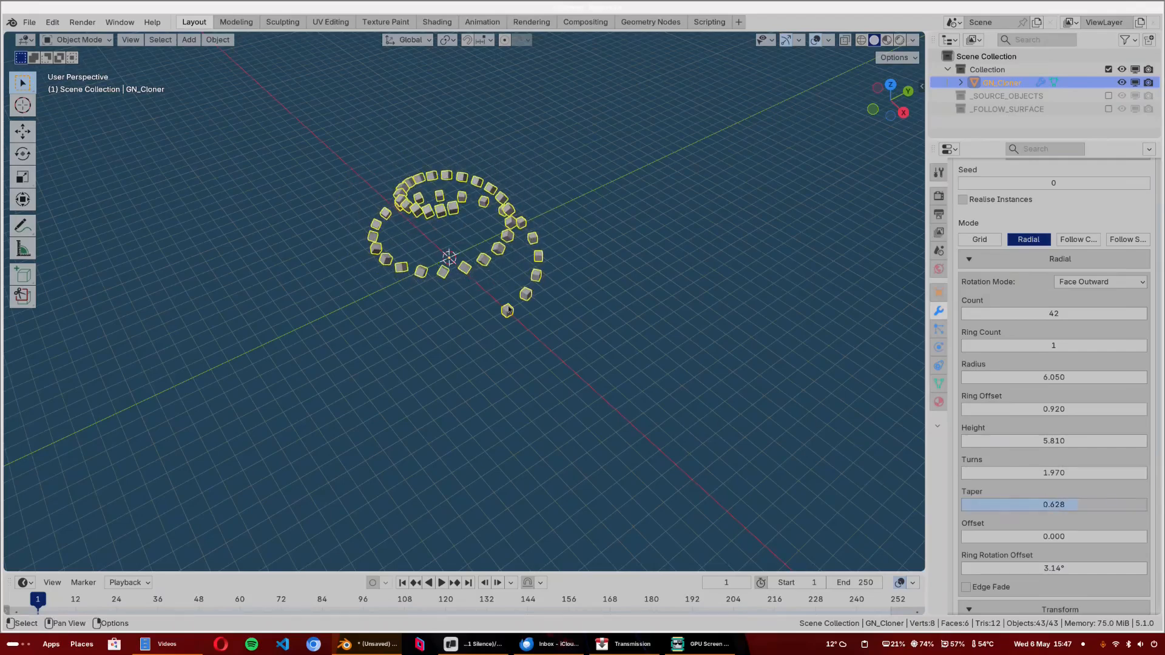
{"action": "scroll", "coordinate": [676, 387], "scroll_direction": "up", "scroll_amount": 4}
{"action": "middle_click_drag", "start_coordinate": [675, 387], "coordinate": [675, 358]}
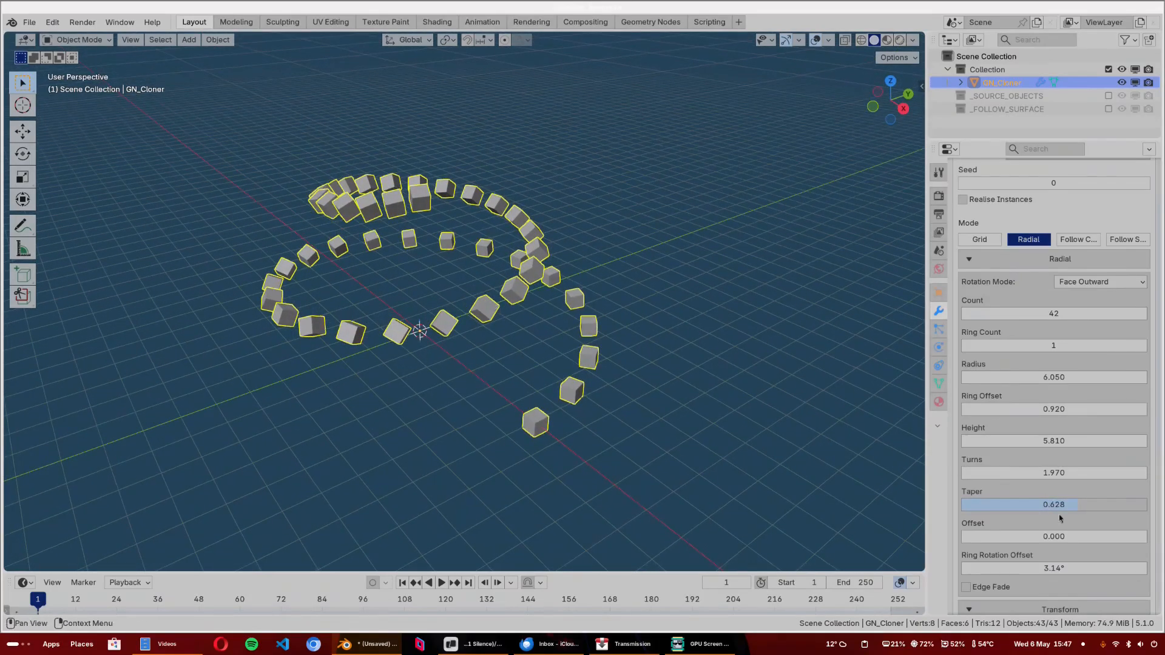
{"action": "left_click_drag", "start_coordinate": [1025, 536], "coordinate": [1029, 529]}
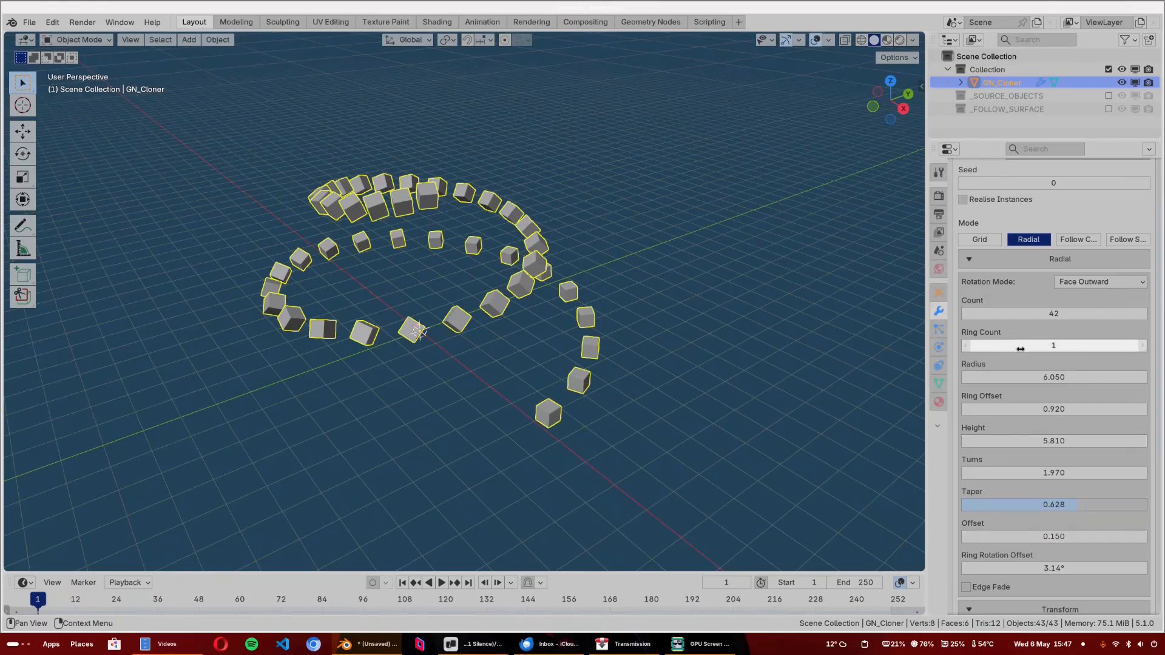
{"action": "left_click_drag", "start_coordinate": [1020, 315], "coordinate": [1053, 314]}
- Enable uniform random position for the radial clones and set its amount to 0.300
{"action": "scroll", "coordinate": [1008, 507], "scroll_direction": "down", "scroll_amount": 3}
{"action": "scroll", "coordinate": [974, 548], "scroll_direction": "down", "scroll_amount": 5}
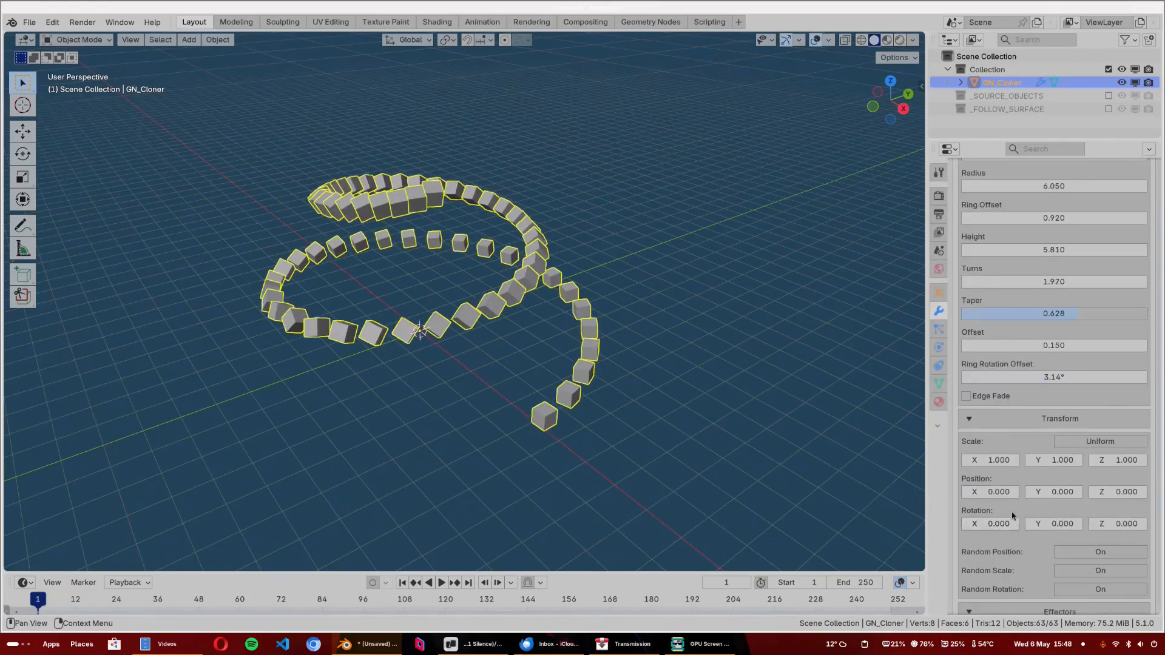
{"action": "left_click", "coordinate": [1089, 501]}
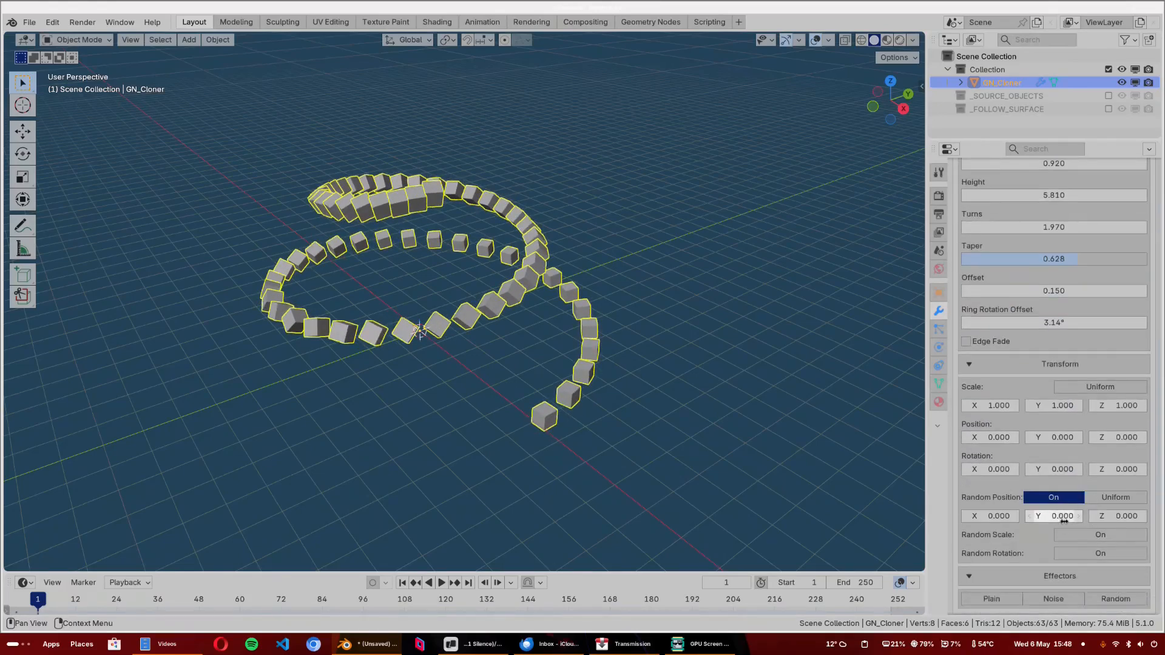
{"action": "left_click", "coordinate": [1119, 499]}
{"action": "left_click_drag", "start_coordinate": [1043, 515], "coordinate": [1073, 515]}
- Enable Edge Fade on the radial clones and set their offset to 0.790
{"action": "scroll", "coordinate": [1005, 356], "scroll_direction": "up", "scroll_amount": 4}
{"action": "scroll", "coordinate": [1005, 357], "scroll_direction": "up", "scroll_amount": 3}
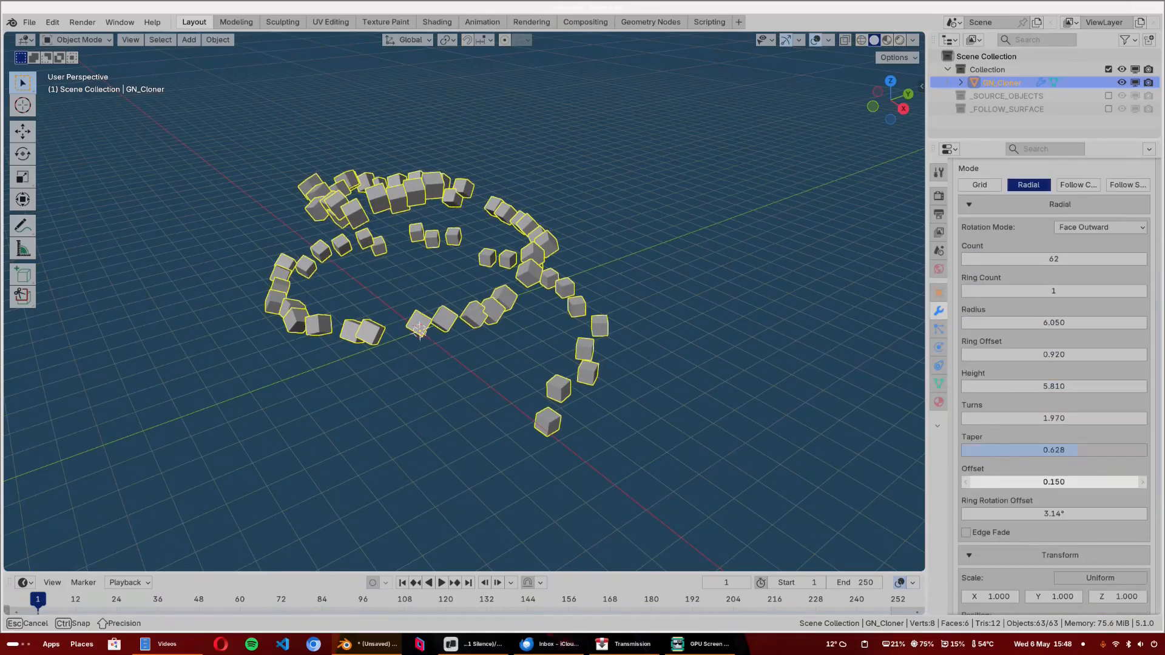
{"action": "left_click_drag", "start_coordinate": [1031, 482], "coordinate": [1128, 482]}
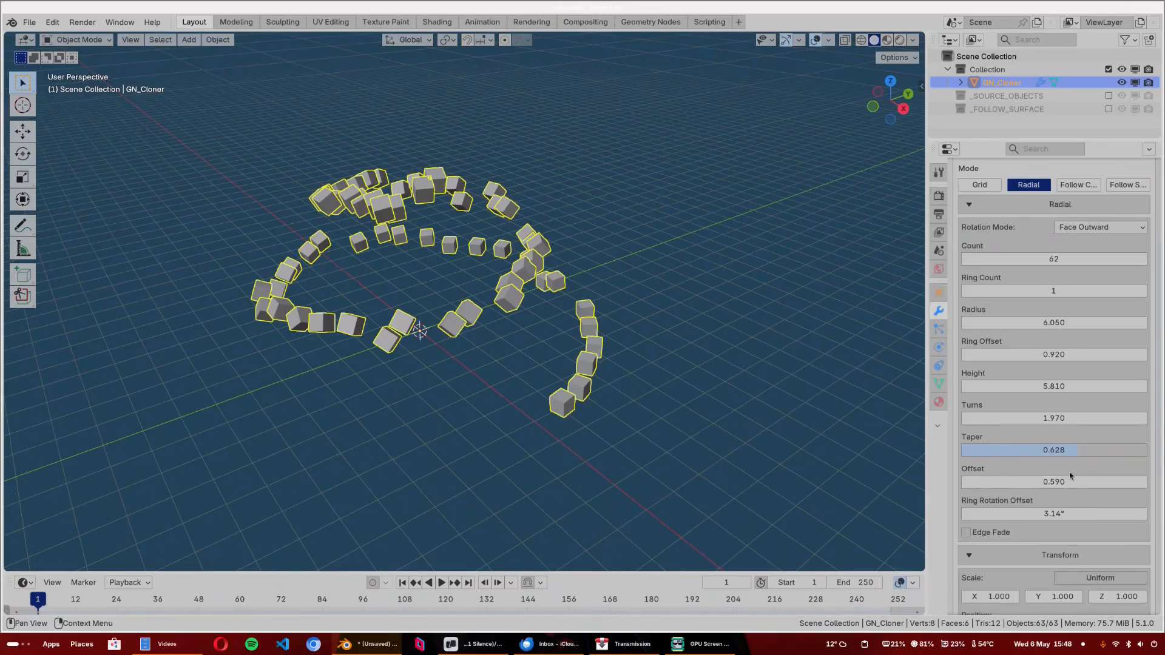
{"action": "left_click", "coordinate": [965, 532]}
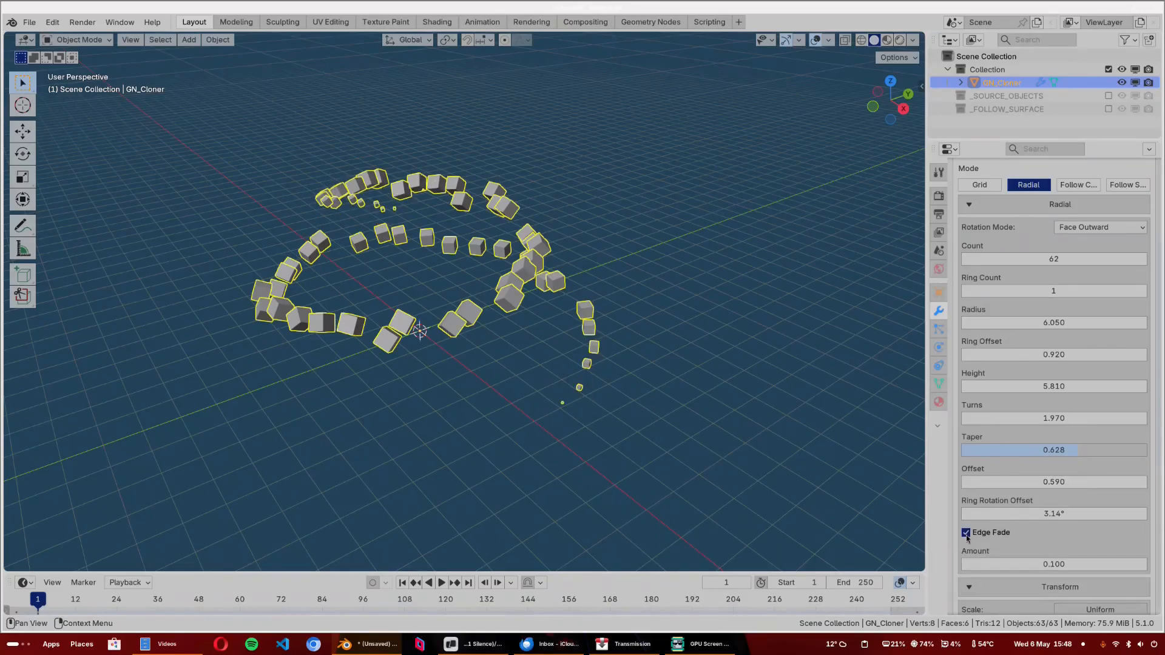
{"action": "middle_click_drag", "start_coordinate": [482, 290], "coordinate": [515, 292]}
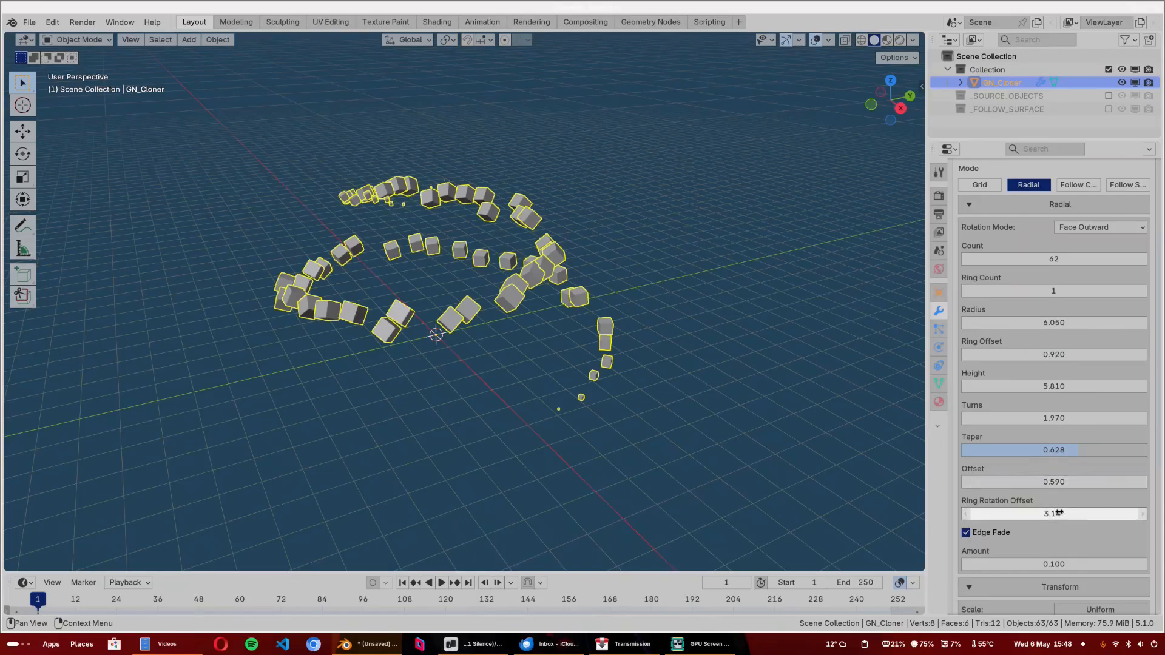
{"action": "left_click_drag", "start_coordinate": [1054, 482], "coordinate": [1063, 482]}
{"action": "left_click_drag", "start_coordinate": [1053, 482], "coordinate": [1087, 481]}
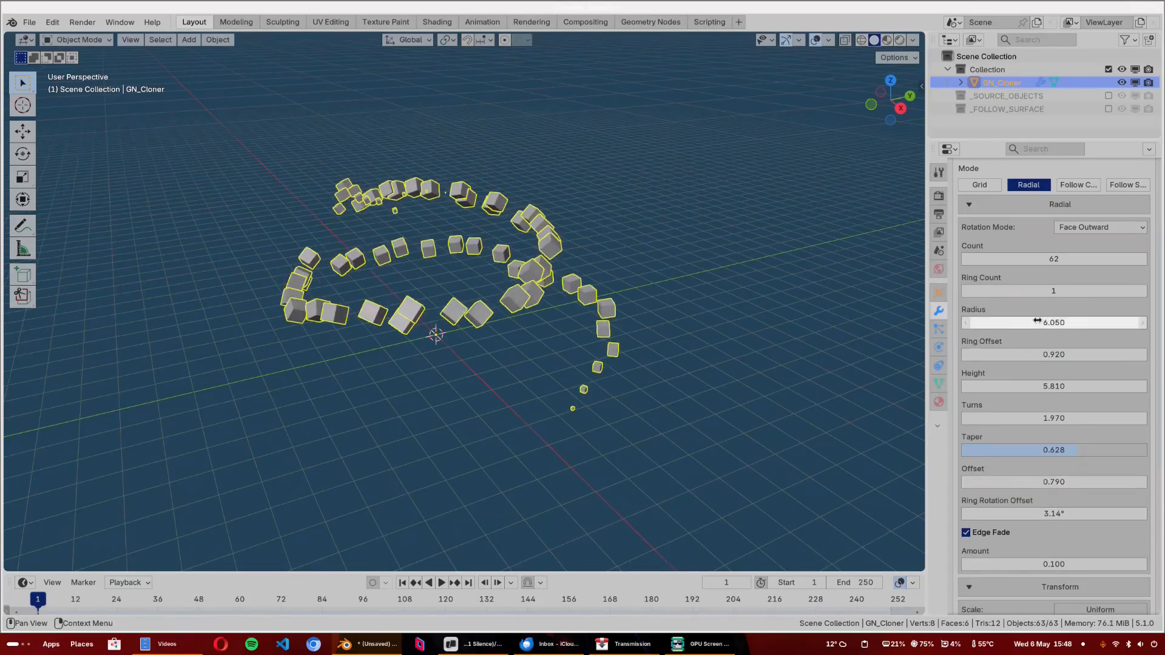
- Try the Follow Transform and Follow Tangent rotation modes on the radial clones, then return to Face Outward
{"action": "left_click", "coordinate": [1095, 227]}
{"action": "left_click", "coordinate": [1085, 241]}
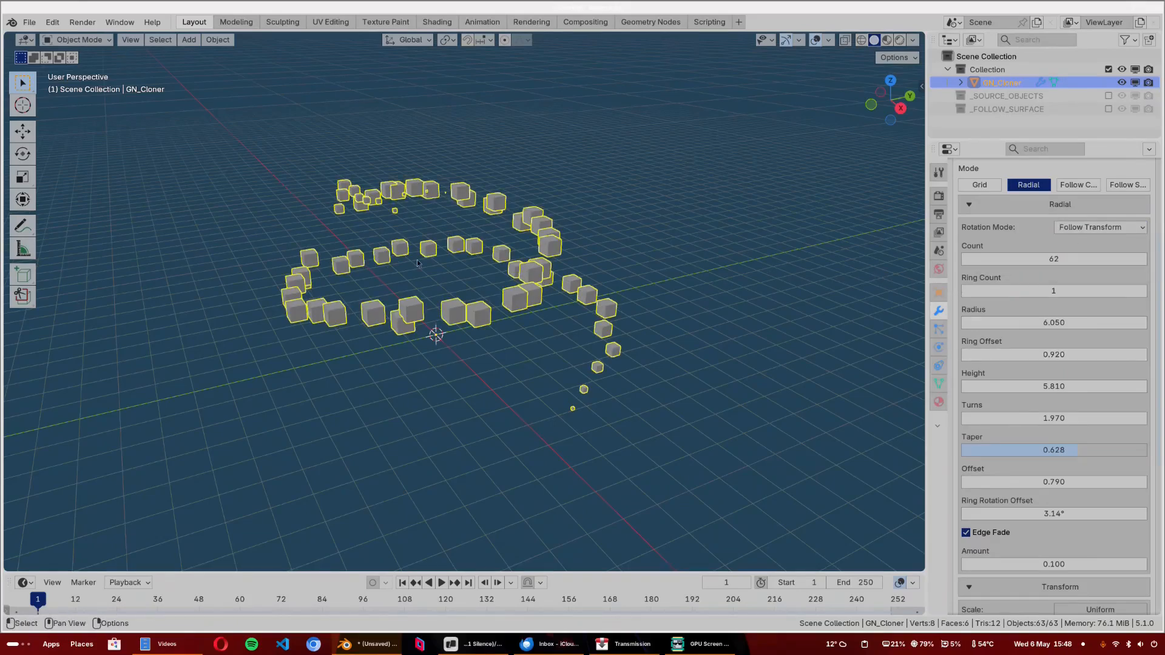
{"action": "left_click", "coordinate": [1090, 225]}
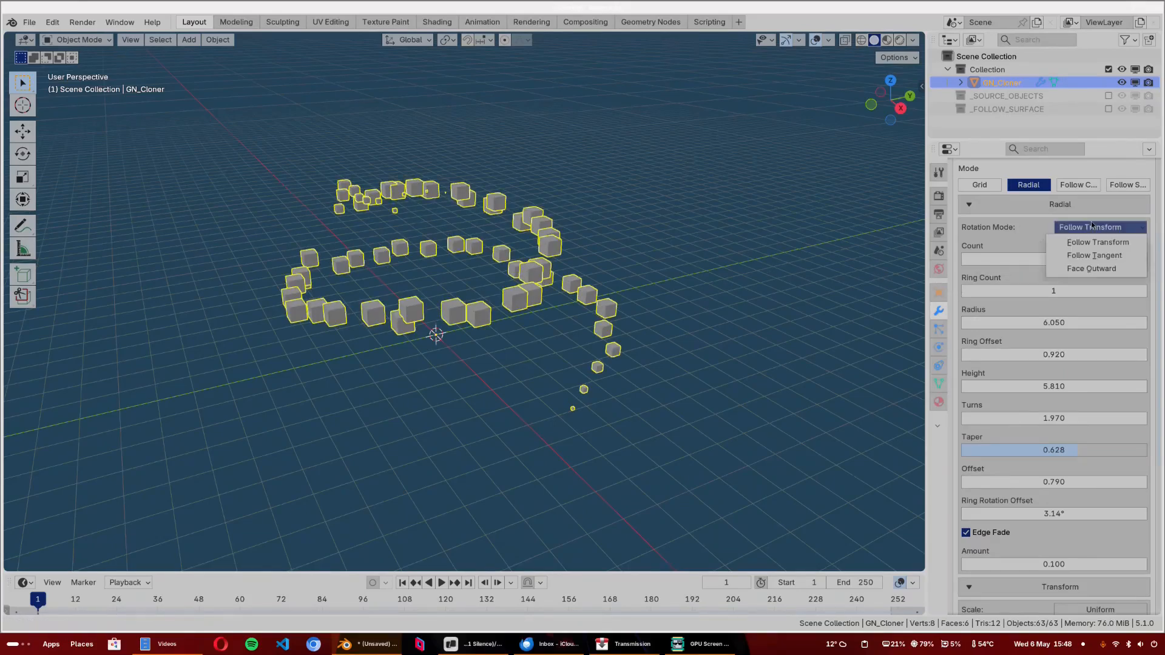
{"action": "left_click", "coordinate": [1086, 241]}
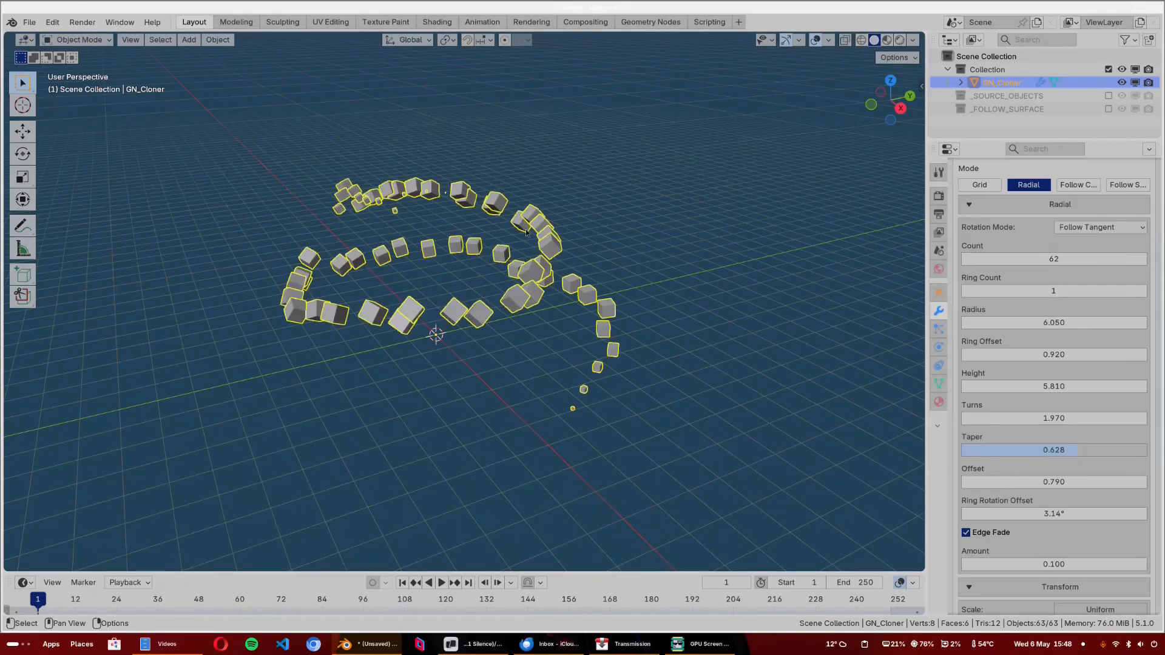
{"action": "left_click", "coordinate": [1090, 227]}
{"action": "left_click", "coordinate": [1085, 240]}
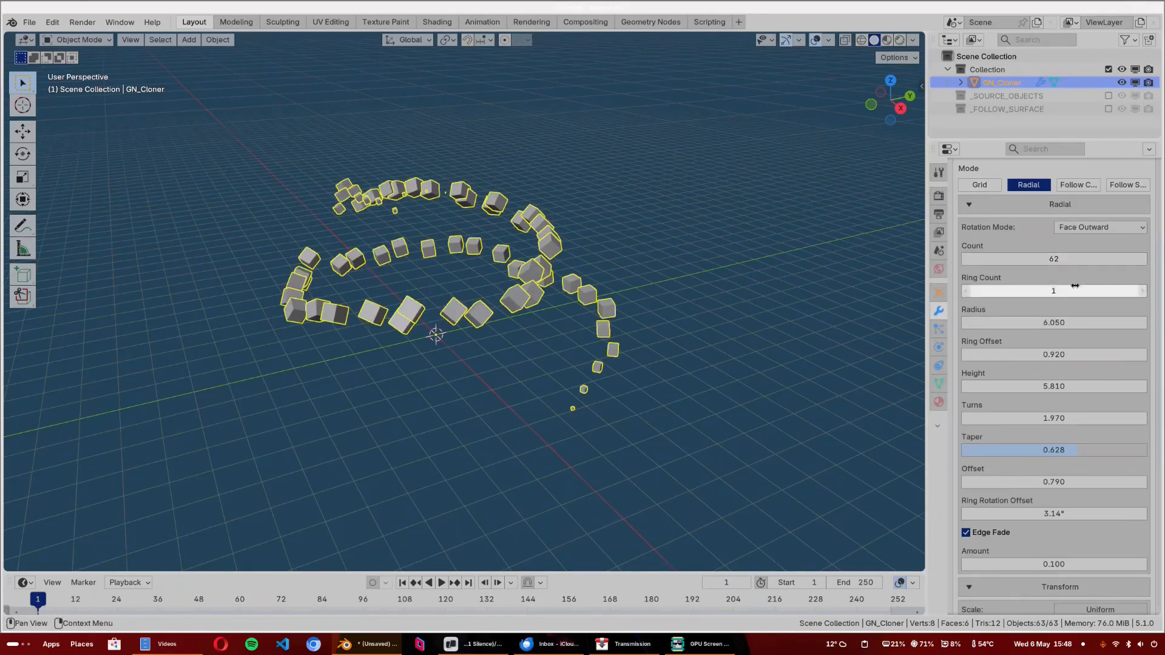
- Switch the cloner to Follow Curve mode and add a scaled-up Bézier curve at the world origin
{"action": "scroll", "coordinate": [1070, 190], "scroll_direction": "up", "scroll_amount": 1}
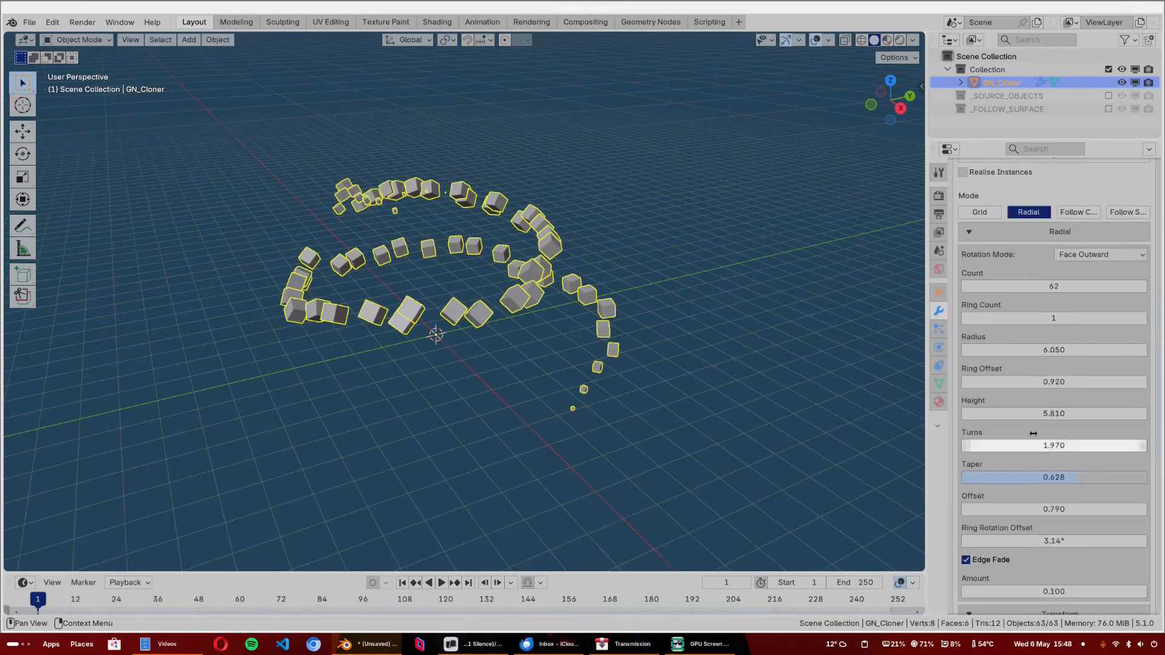
{"action": "left_click", "coordinate": [1075, 214]}
{"action": "key", "text": "shift+a"}
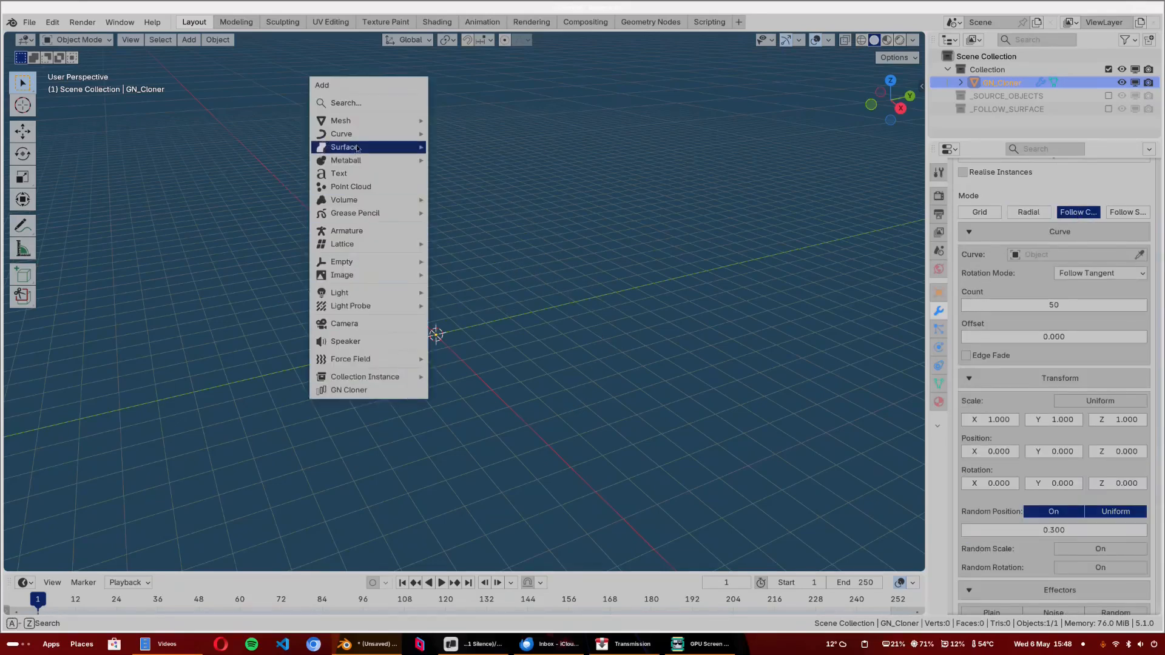
{"action": "mouse_move", "coordinate": [376, 133]}
{"action": "left_click", "coordinate": [491, 134]}
{"action": "key", "text": "s"}
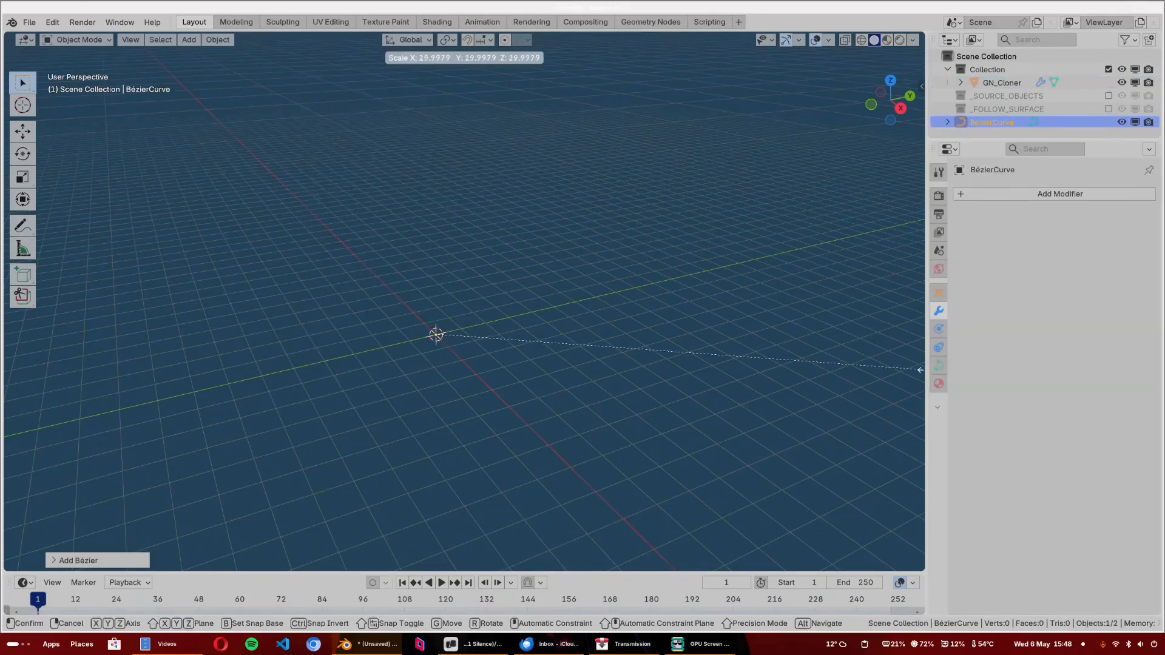
{"action": "left_click", "coordinate": [734, 349]}
- Apply the object transform of the enlarged Bézier curve
{"action": "middle_click_drag", "start_coordinate": [522, 351], "coordinate": [456, 271], "text": "shift"}
{"action": "key", "text": "ctrl+a"}
{"action": "left_click", "coordinate": [456, 272]}
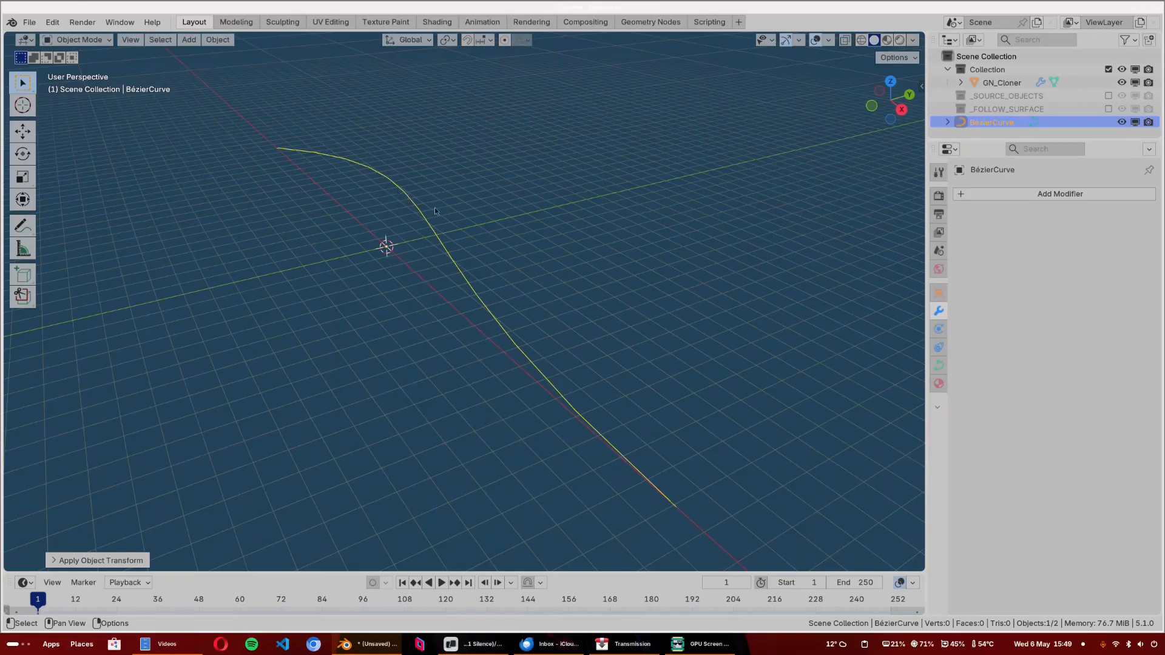
- Reshape the Bézier curve in Edit Mode by moving one end control point well away from the axis and lengthening its handles
{"action": "middle_click_drag", "start_coordinate": [466, 253], "coordinate": [342, 359]}
{"action": "key", "text": "Tab"}
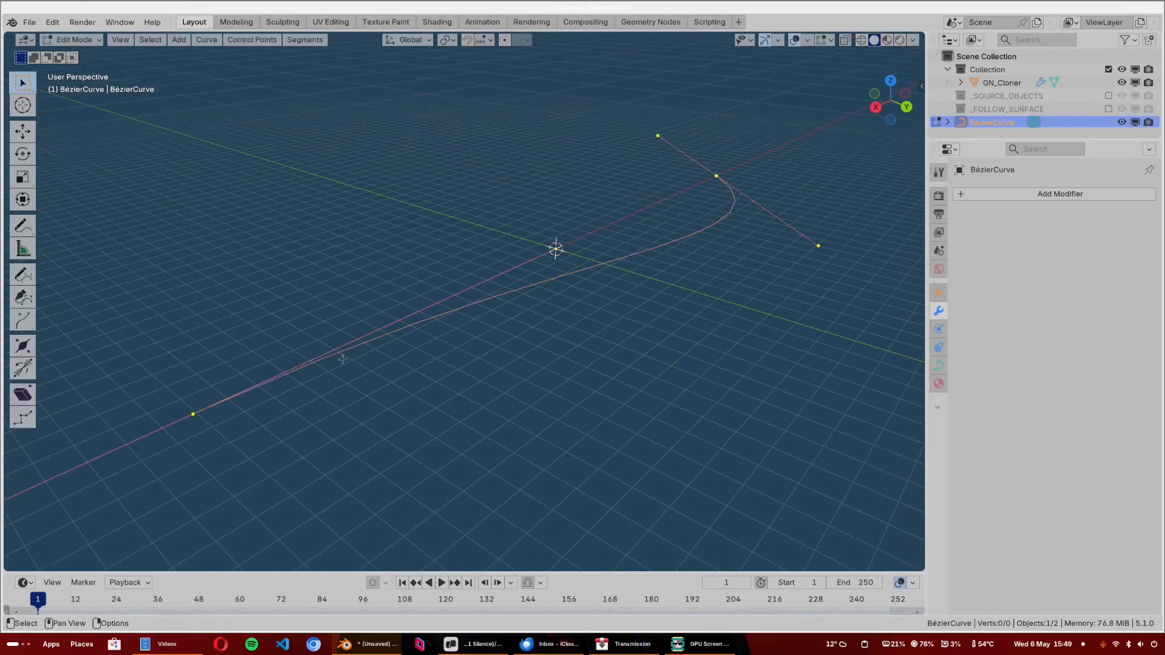
{"action": "left_click_drag", "start_coordinate": [204, 416], "coordinate": [147, 172]}
{"action": "key", "text": "s"}
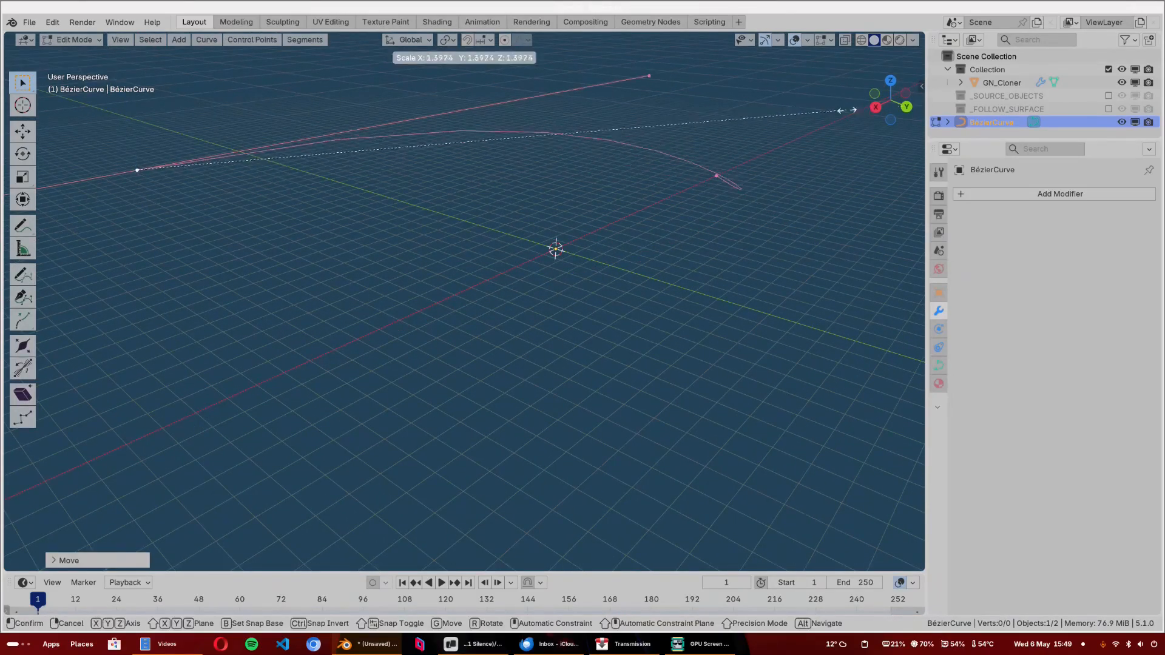
{"action": "left_click", "coordinate": [759, 119]}
{"action": "key", "text": "grave"}
{"action": "key", "text": "Escape"}
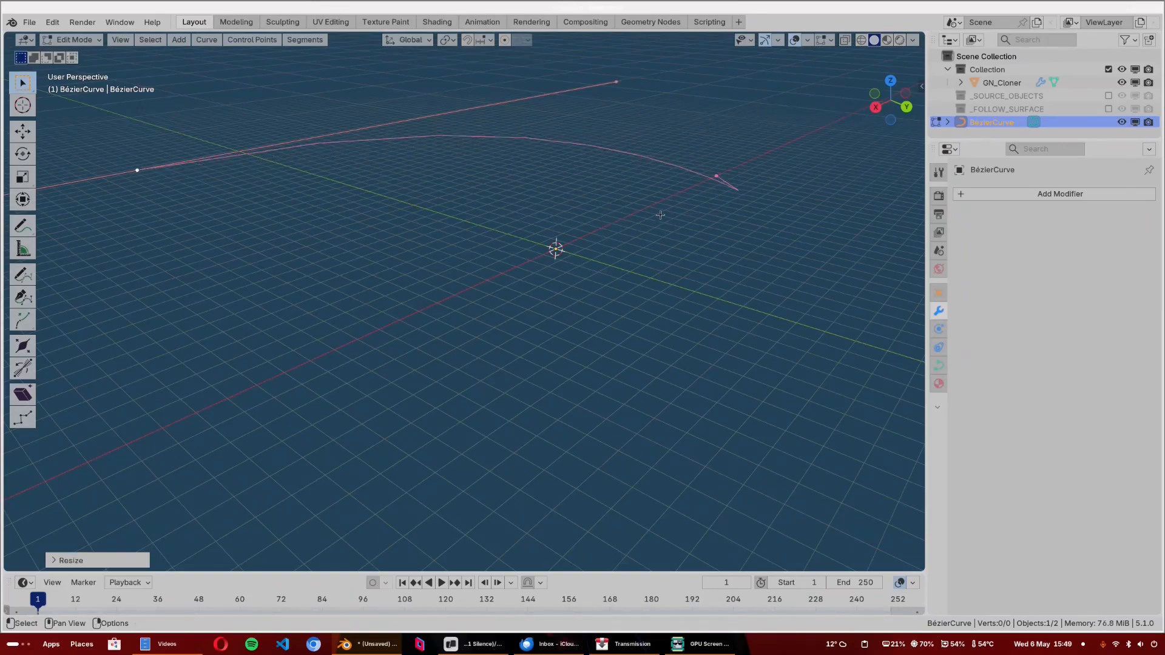
{"action": "key", "text": "Tab"}
- Select GN_Cloner and assign BézierCurve as the curve its clones follow
{"action": "middle_click_drag", "start_coordinate": [669, 175], "coordinate": [632, 190]}
{"action": "left_click", "coordinate": [995, 83]}
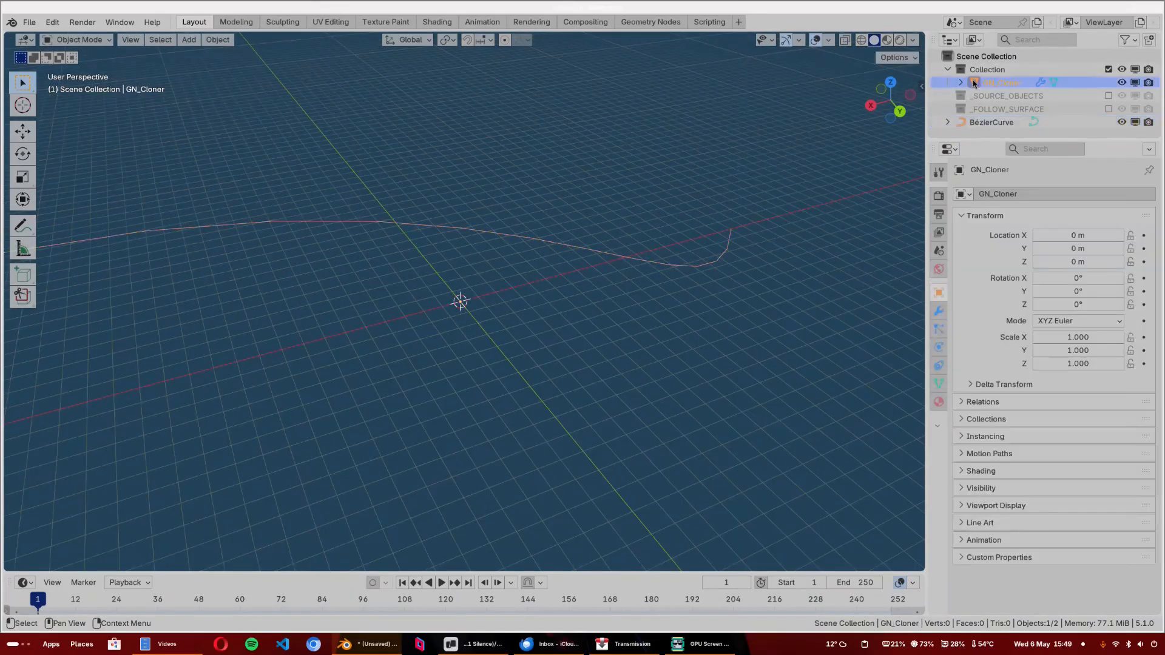
{"action": "left_click", "coordinate": [938, 310]}
{"action": "scroll", "coordinate": [1049, 307], "scroll_direction": "down", "scroll_amount": 3}
{"action": "left_click", "coordinate": [1049, 308]}
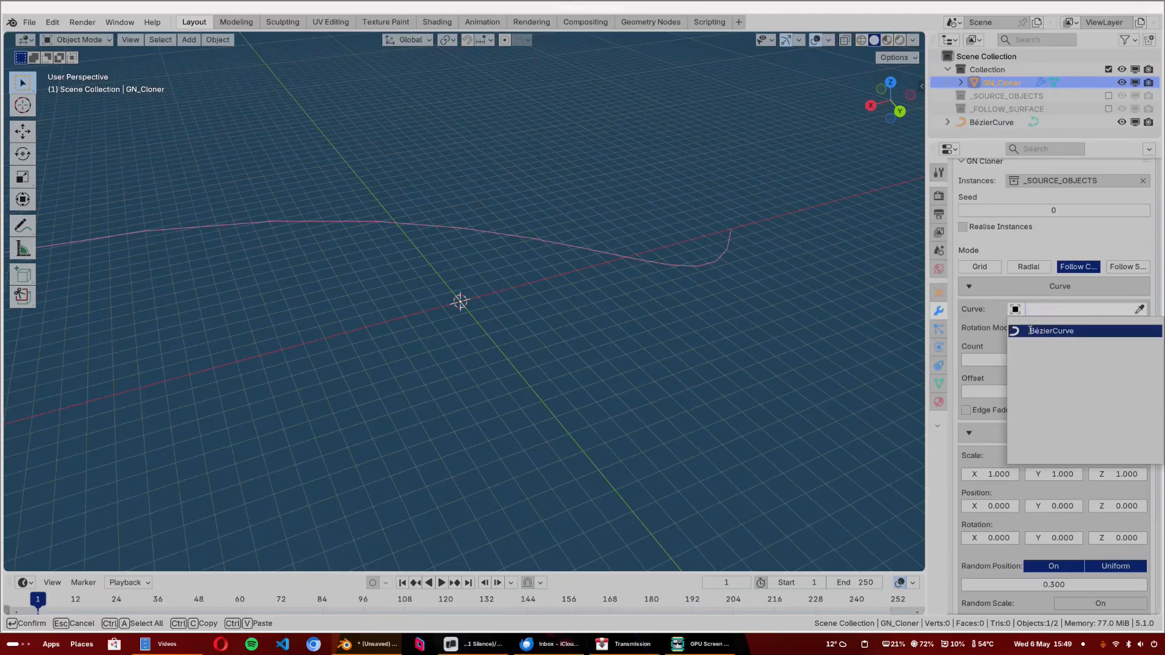
{"action": "left_click", "coordinate": [1040, 329]}
{"action": "mouse_move", "coordinate": [486, 219]}
{"action": "middle_mouse_down"}
{"action": "mouse_move", "coordinate": [601, 199]}
{"action": "mouse_move", "coordinate": [625, 247]}
{"action": "middle_mouse_up"}
{"action": "scroll", "coordinate": [601, 199], "scroll_direction": "up", "scroll_amount": 2}
{"action": "scroll", "coordinate": [513, 230], "scroll_direction": "down", "scroll_amount": 2}
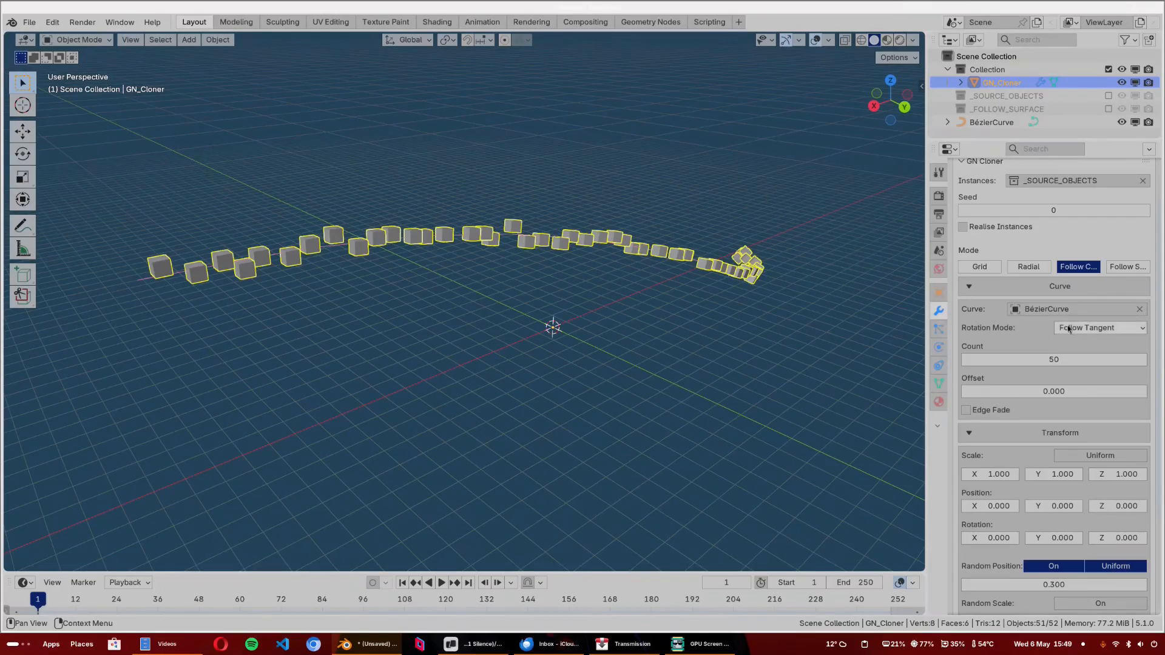
- Set the curve clone count to 262 and the uniform random position to 0.770
{"action": "left_click_drag", "start_coordinate": [1048, 359], "coordinate": [1110, 359]}
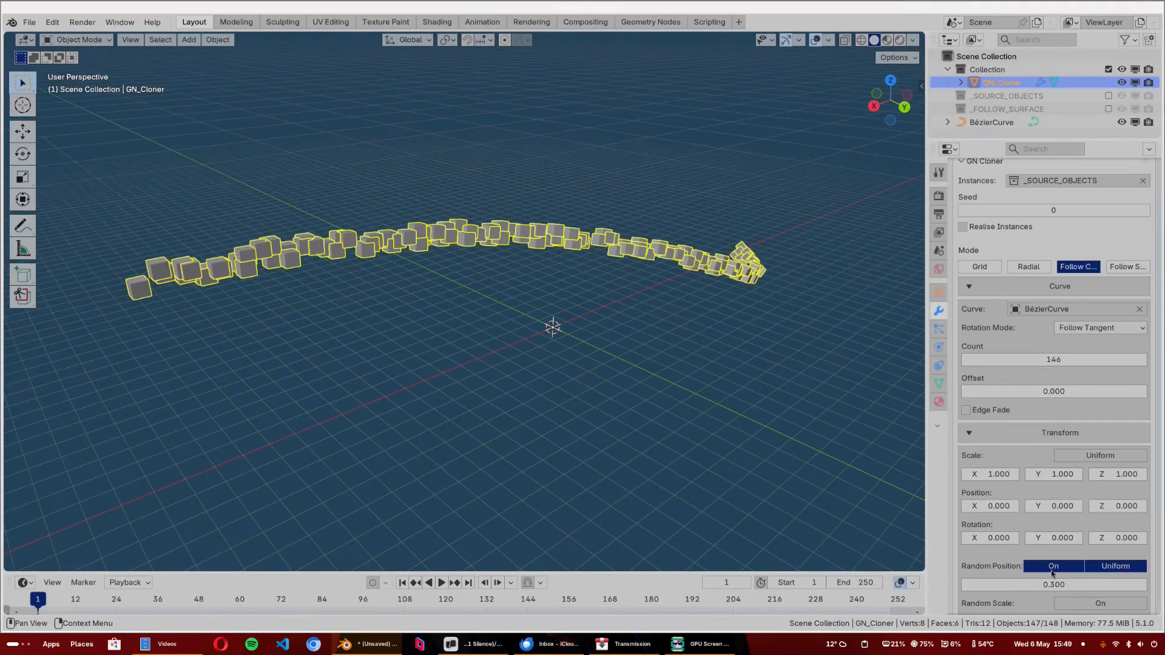
{"action": "mouse_move", "coordinate": [1054, 585]}
{"action": "left_mouse_down"}
{"action": "mouse_move", "coordinate": [1083, 584]}
{"action": "mouse_move", "coordinate": [1029, 569]}
{"action": "left_mouse_up"}
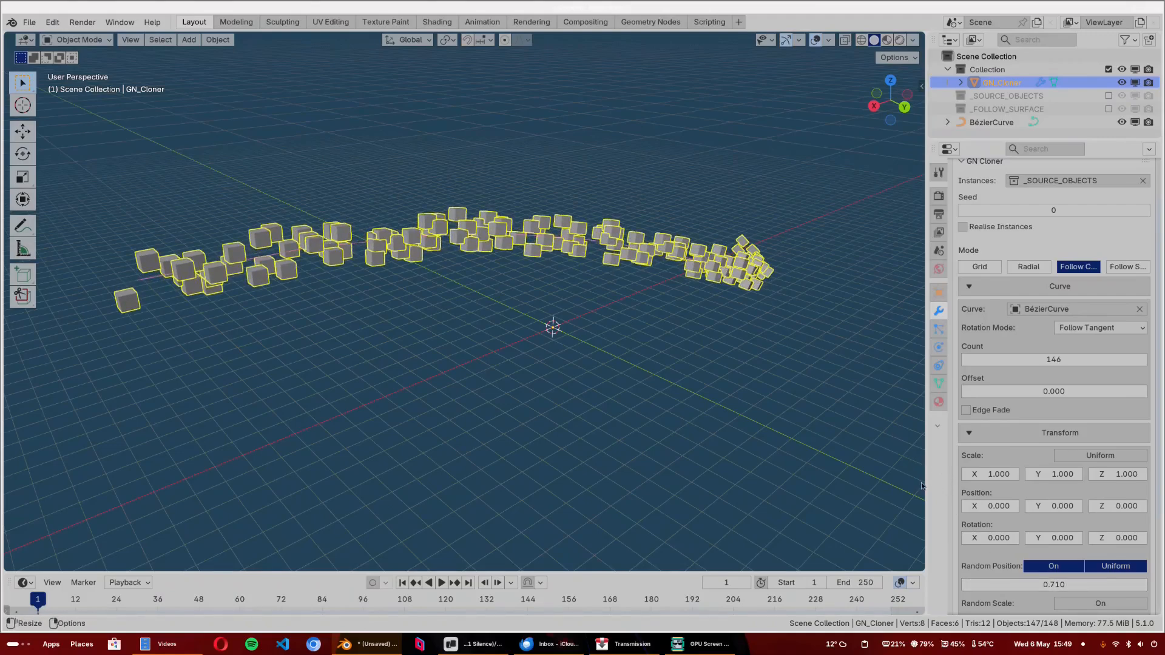
{"action": "left_click_drag", "start_coordinate": [927, 482], "coordinate": [910, 484]}
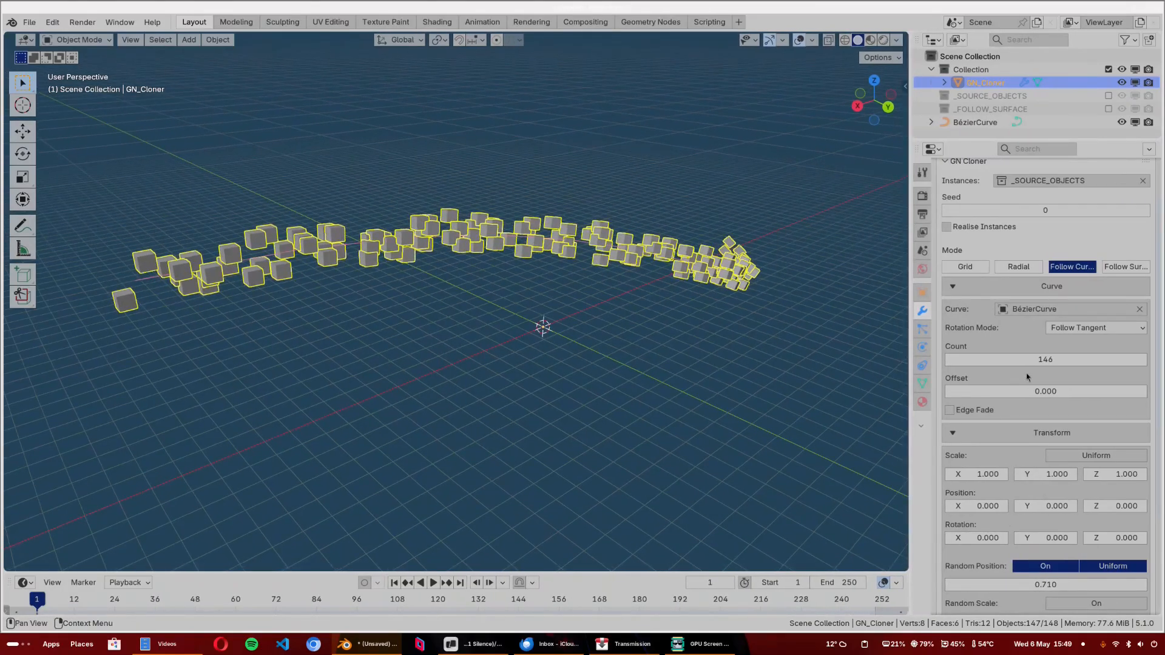
{"action": "left_click_drag", "start_coordinate": [1042, 360], "coordinate": [1113, 359]}
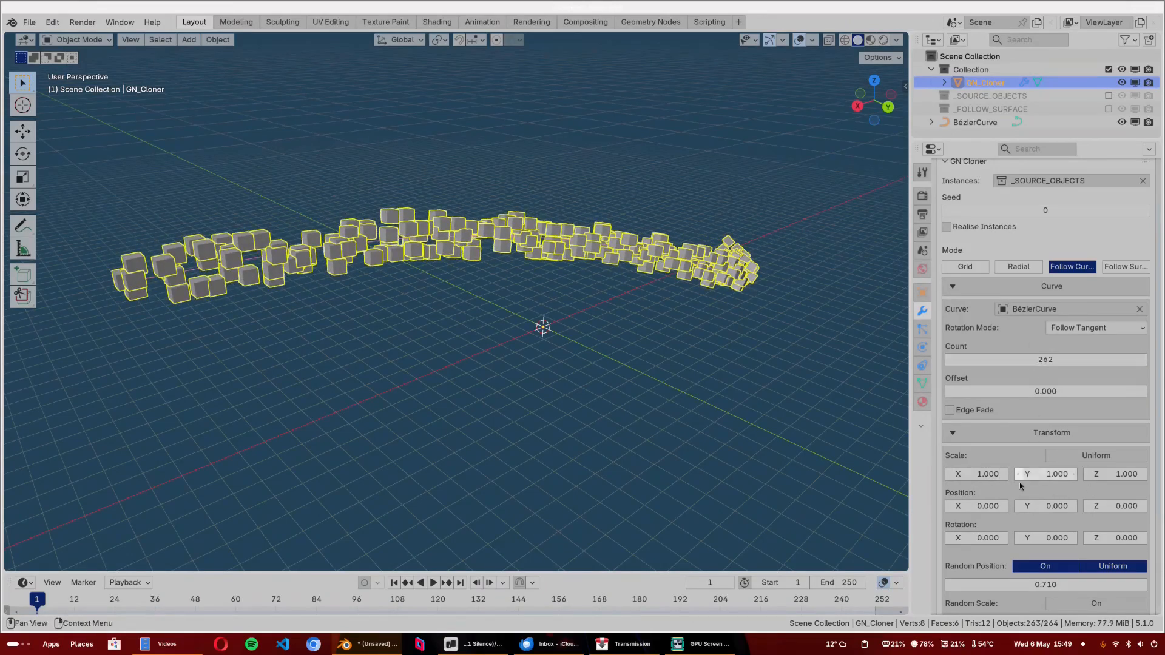
{"action": "left_click_drag", "start_coordinate": [1045, 584], "coordinate": [1067, 584]}
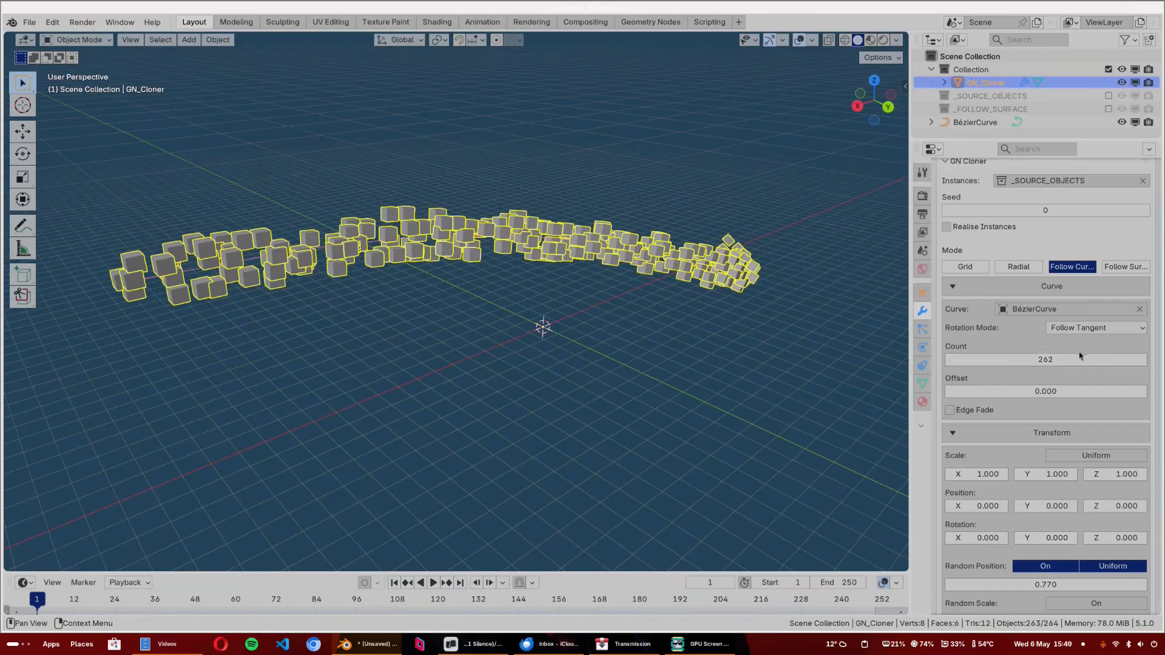
- Enable Edge Fade on the curve clones and shift them along the curve with an offset of 1.570
{"action": "left_click_drag", "start_coordinate": [1032, 389], "coordinate": [1085, 389]}
{"action": "left_click", "coordinate": [971, 412]}
{"action": "middle_click_drag", "start_coordinate": [343, 252], "coordinate": [424, 304]}
{"action": "left_click", "coordinate": [438, 287]}
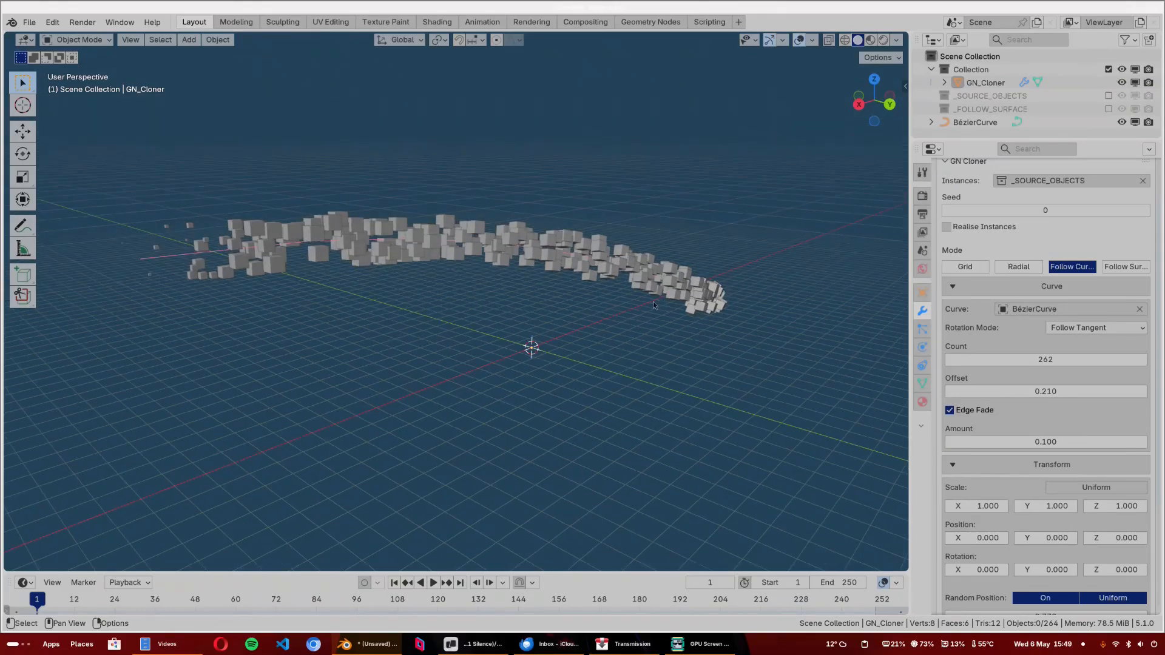
{"action": "left_click_drag", "start_coordinate": [1035, 390], "coordinate": [1162, 390]}
{"action": "middle_click_drag", "start_coordinate": [623, 255], "coordinate": [610, 267]}
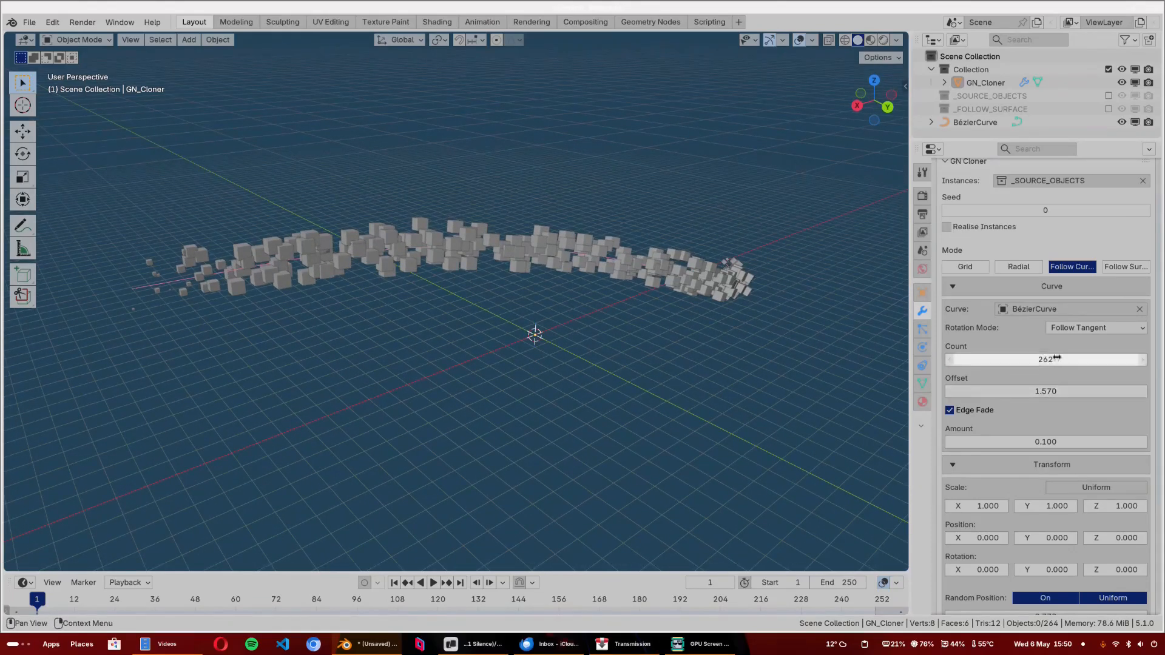
- Try the Follow Transform rotation mode on the curve clones, then return to Follow Tangent
{"action": "left_click", "coordinate": [1071, 327]}
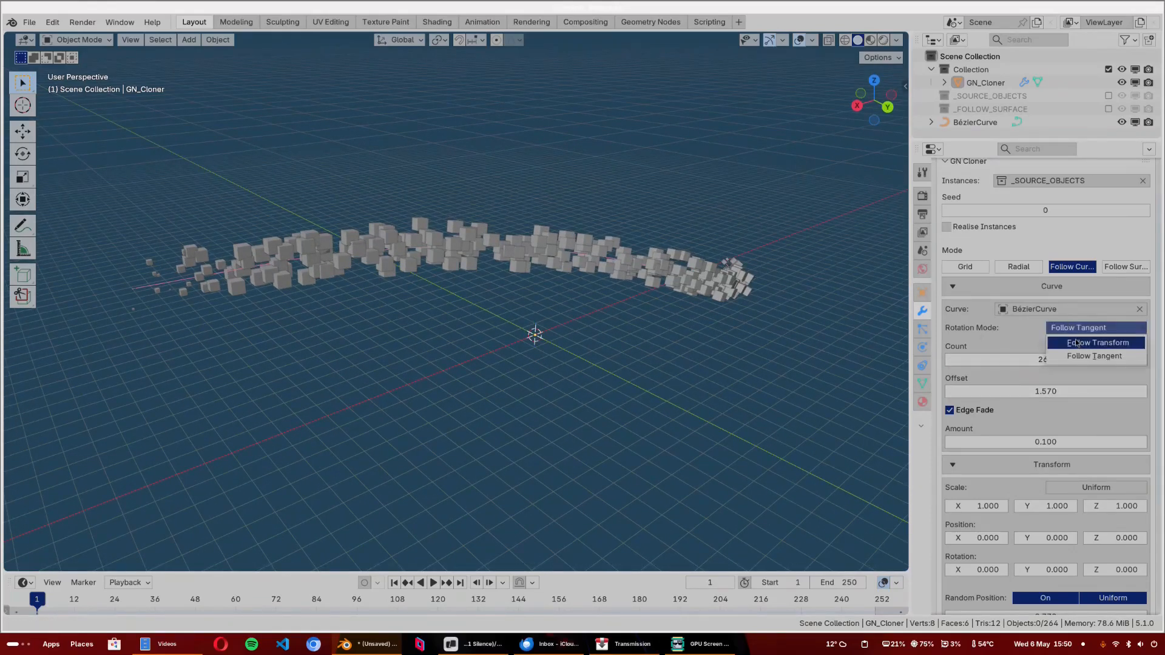
{"action": "left_click", "coordinate": [1097, 343]}
{"action": "middle_click_drag", "start_coordinate": [551, 251], "coordinate": [513, 281]}
{"action": "left_click", "coordinate": [1071, 328]}
{"action": "left_click", "coordinate": [1094, 356]}
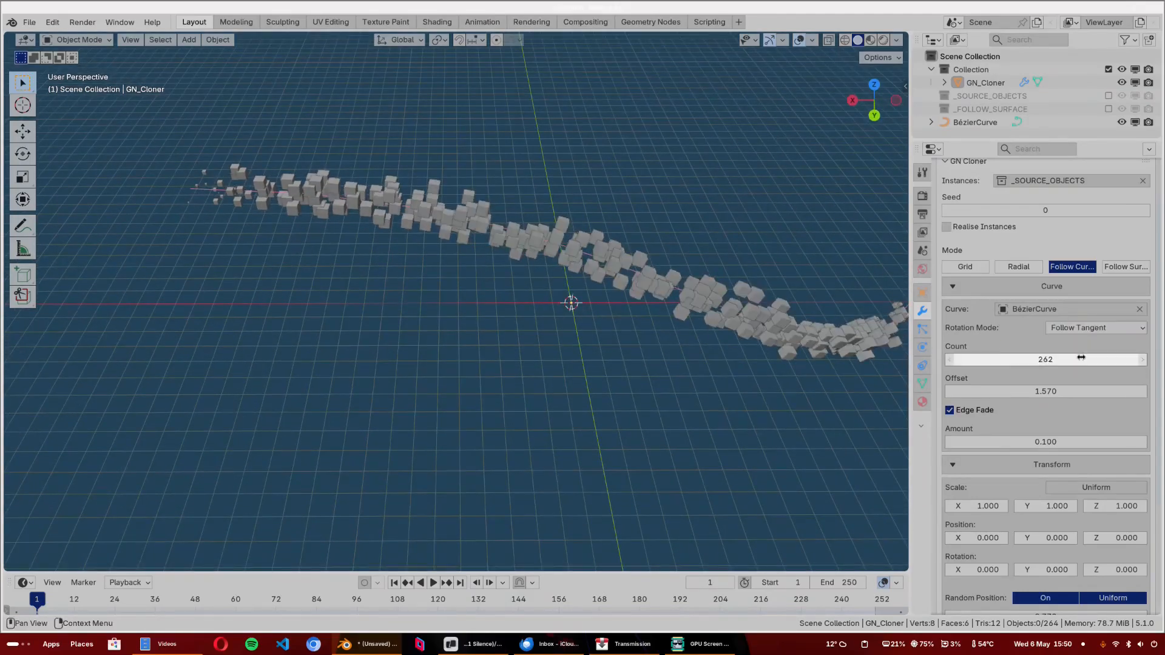
- Switch the cloner to Follow Surface mode and enable the _FOLLOW_SURFACE collection in the scene
{"action": "middle_click_drag", "start_coordinate": [702, 275], "coordinate": [501, 217], "text": "shift"}
{"action": "left_click", "coordinate": [1125, 267]}
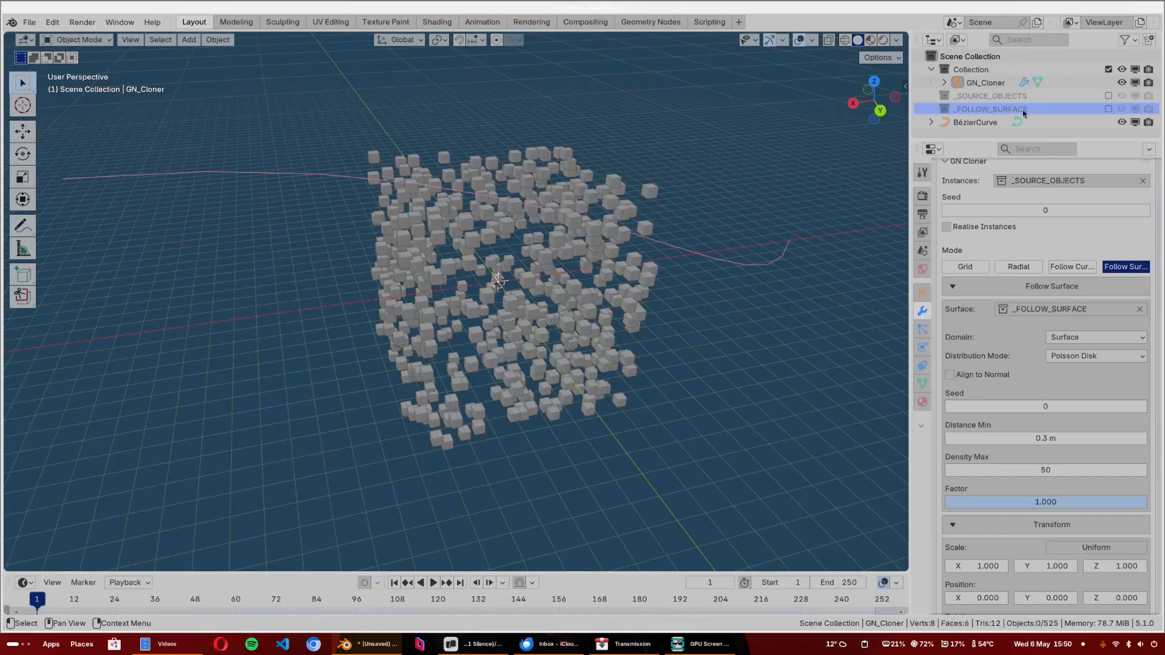
{"action": "left_click", "coordinate": [1107, 109]}
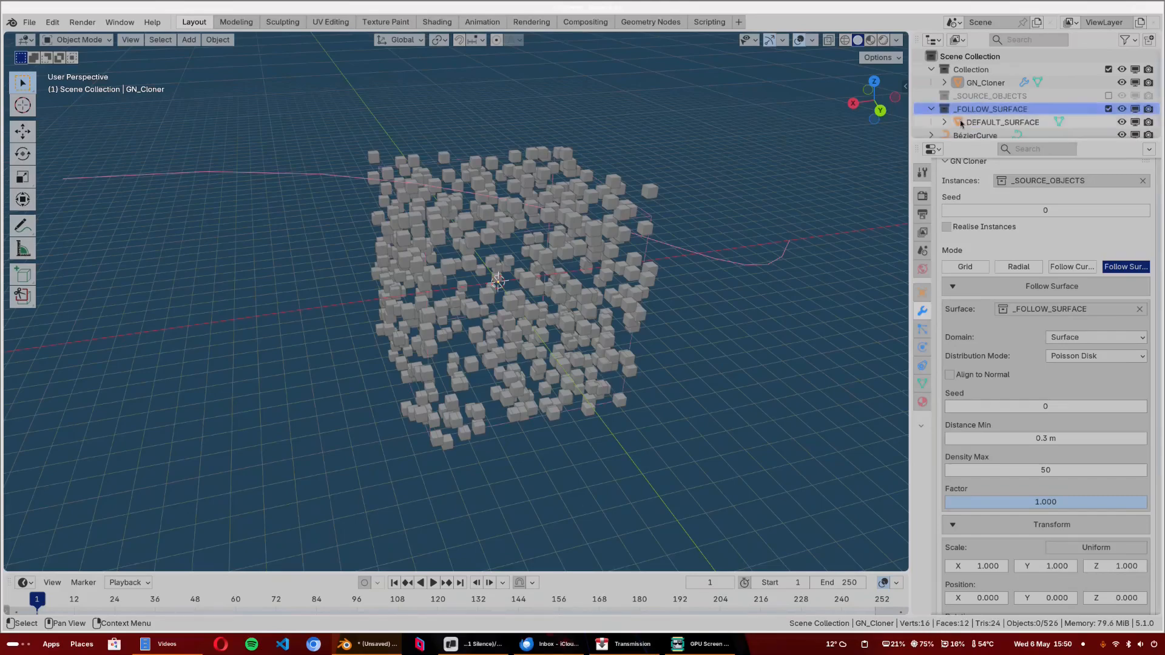
- Inspect the DEFAULT_SURFACE object inside the _FOLLOW_SURFACE collection, and exclude that collection from the view layer
{"action": "left_click", "coordinate": [958, 123]}
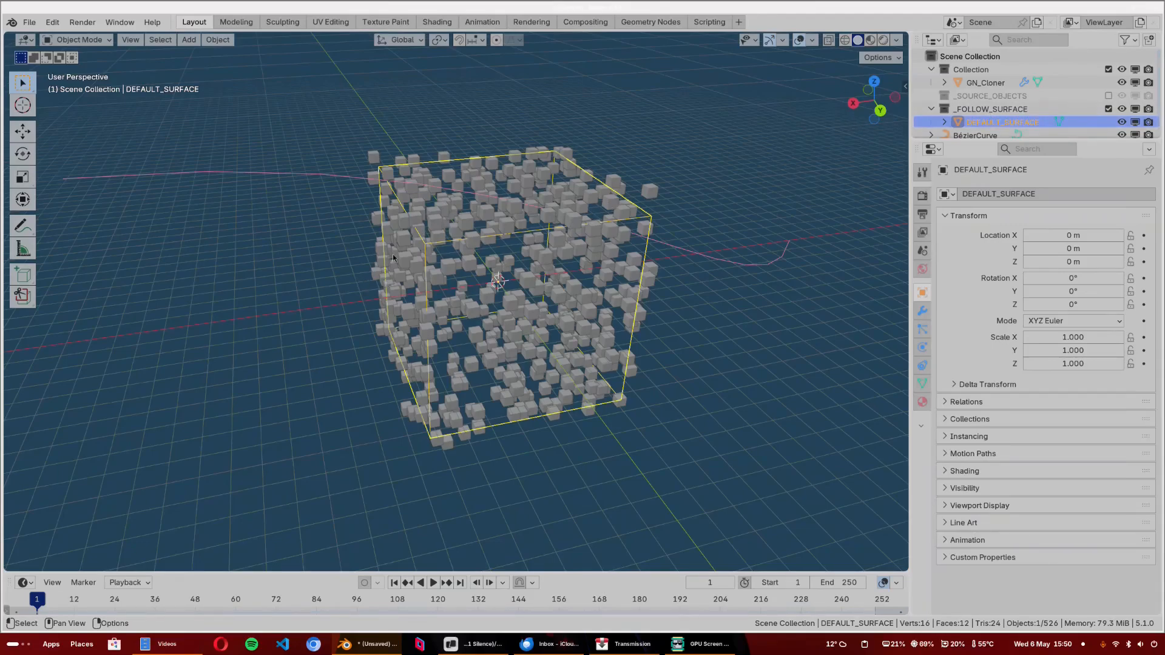
{"action": "left_click", "coordinate": [931, 110]}
{"action": "left_click", "coordinate": [1006, 110]}
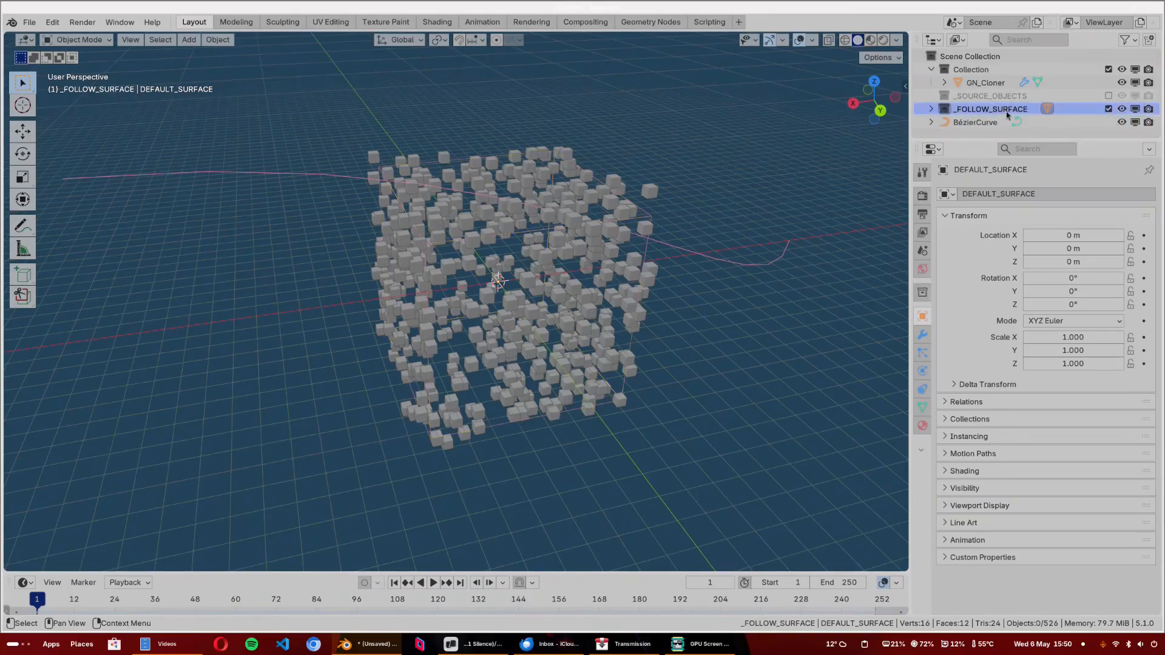
{"action": "left_click", "coordinate": [1108, 109]}
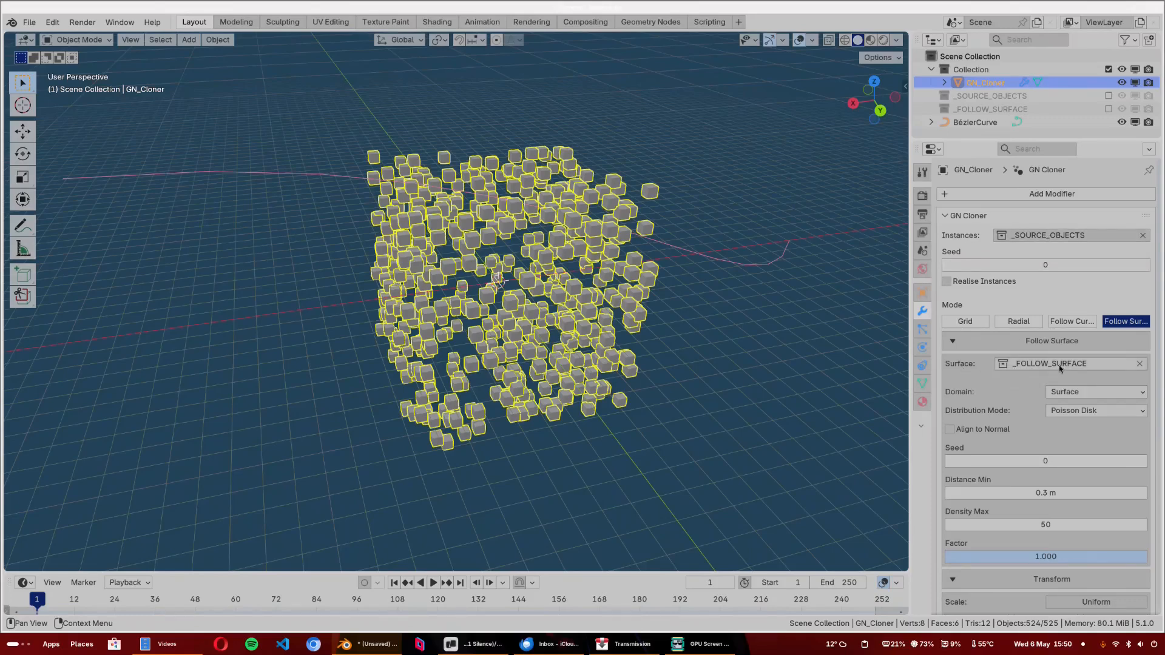
- Add a second GN Cloner to the scene and set its mode to Follow Surface
{"action": "left_click", "coordinate": [1025, 364]}
{"action": "key", "text": "shift+a"}
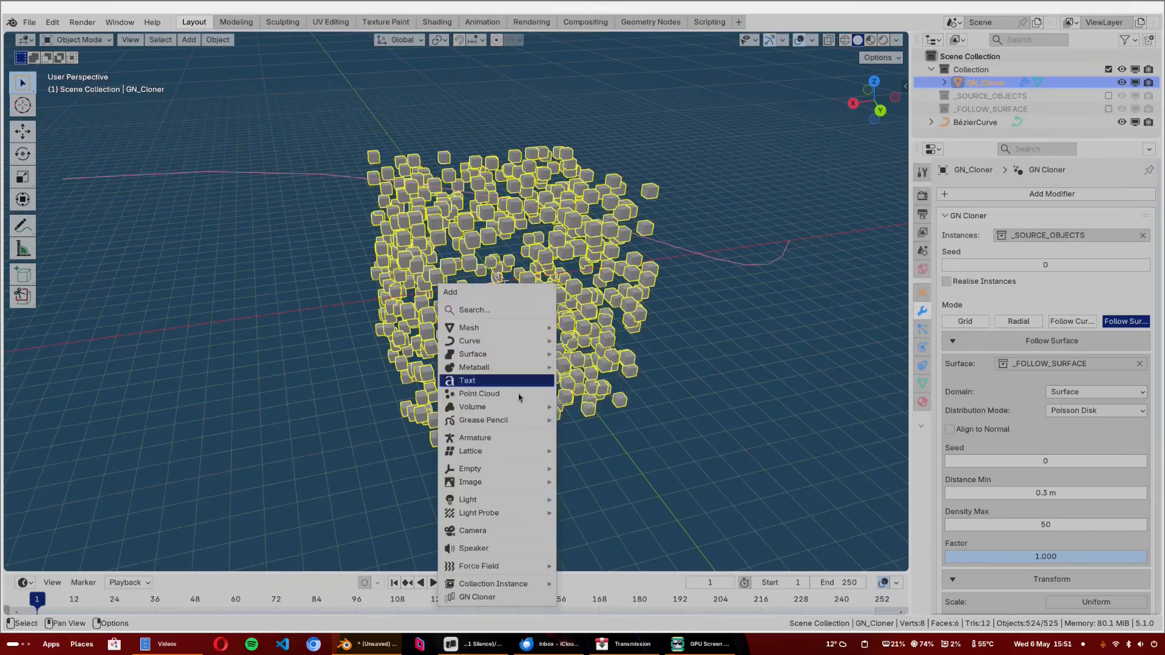
{"action": "left_click", "coordinate": [524, 600]}
{"action": "left_click", "coordinate": [1114, 319]}
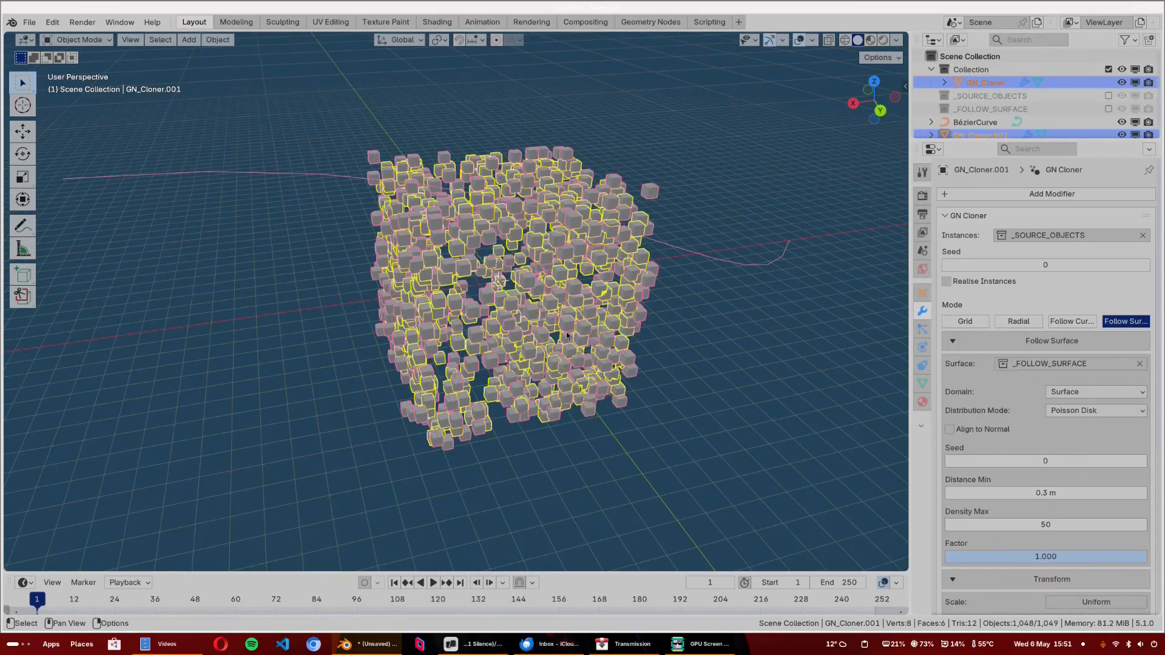
- Add a UV sphere, scale it up to nearly the size of the cloned cube, and apply all its transforms
{"action": "key", "text": "shift+a"}
{"action": "mouse_move", "coordinate": [596, 44]}
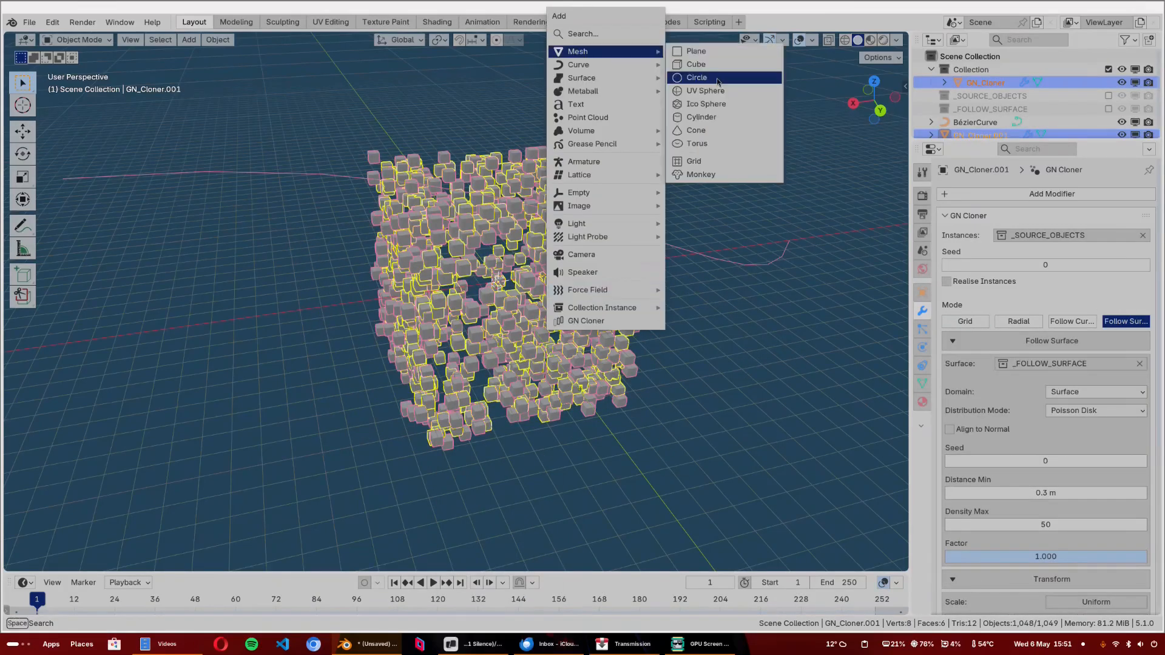
{"action": "left_click", "coordinate": [719, 90]}
{"action": "key", "text": "s"}
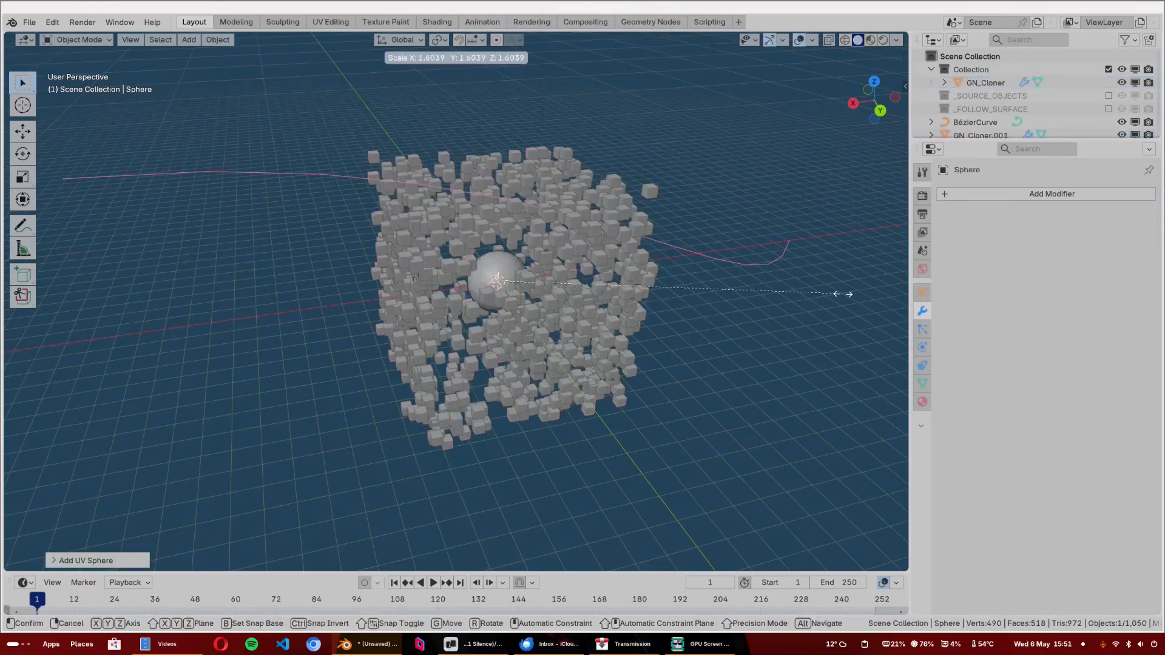
{"action": "left_click", "coordinate": [575, 270]}
{"action": "key", "text": "ctrl+a"}
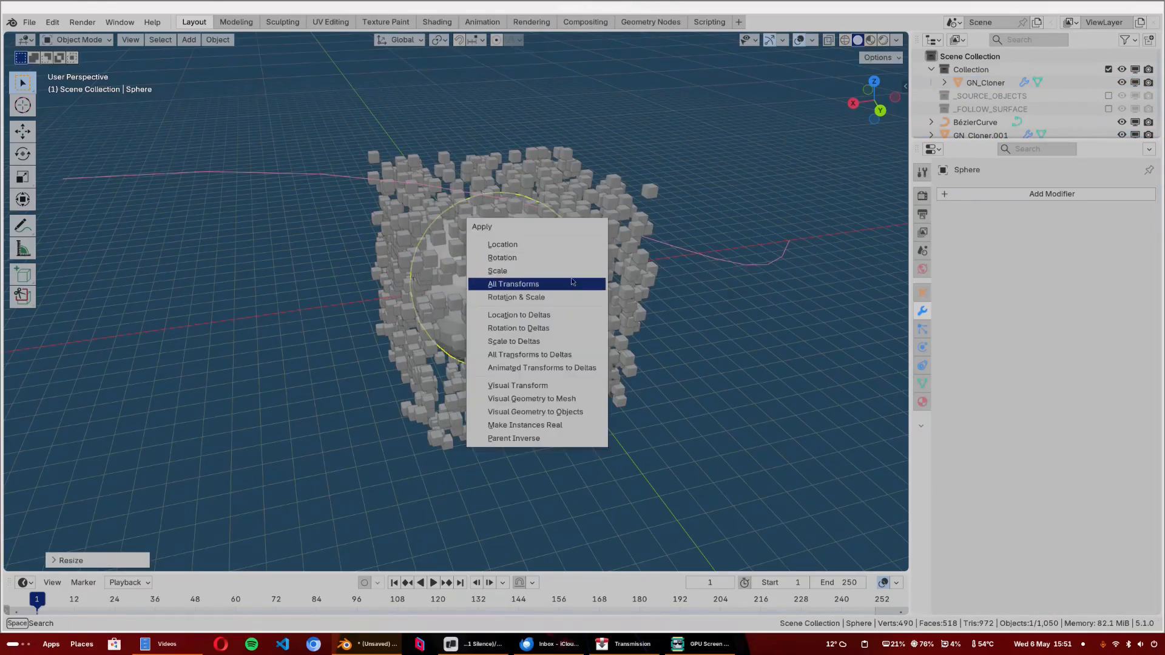
{"action": "left_click", "coordinate": [571, 280]}
- Move the sphere about 11.6 m along the X axis, clear of the cloned cube
{"action": "key", "text": "g"}
{"action": "key", "text": "x"}
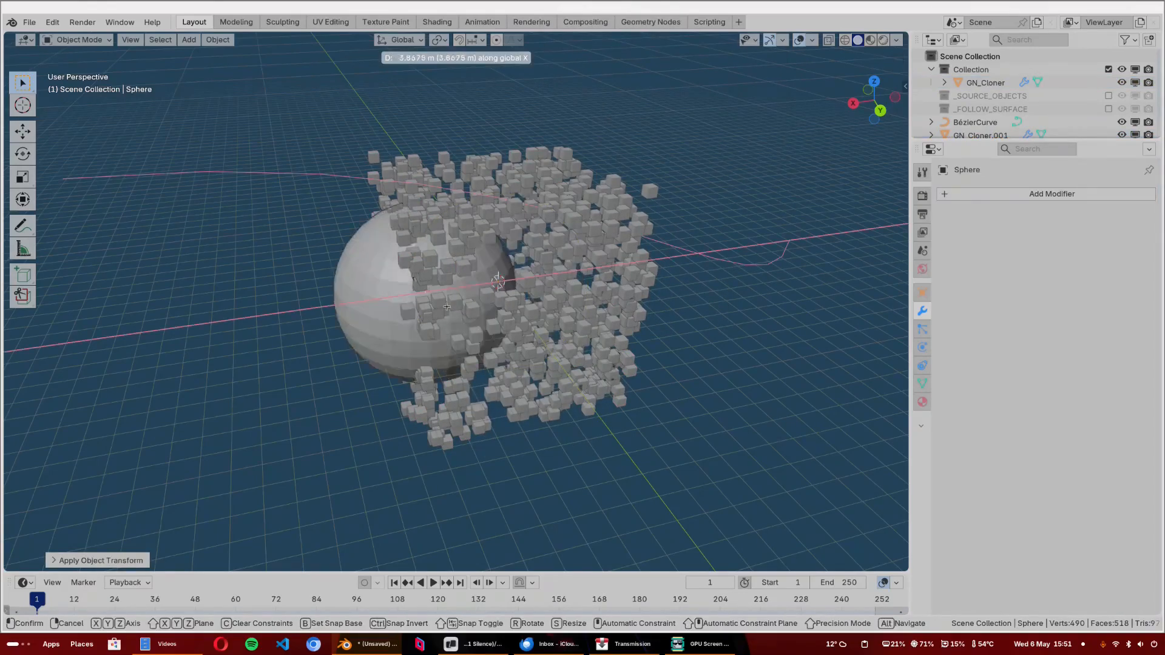
{"action": "left_click", "coordinate": [284, 311]}
- Duplicate the _FOLLOW_SURFACE collection
{"action": "left_click", "coordinate": [970, 109]}
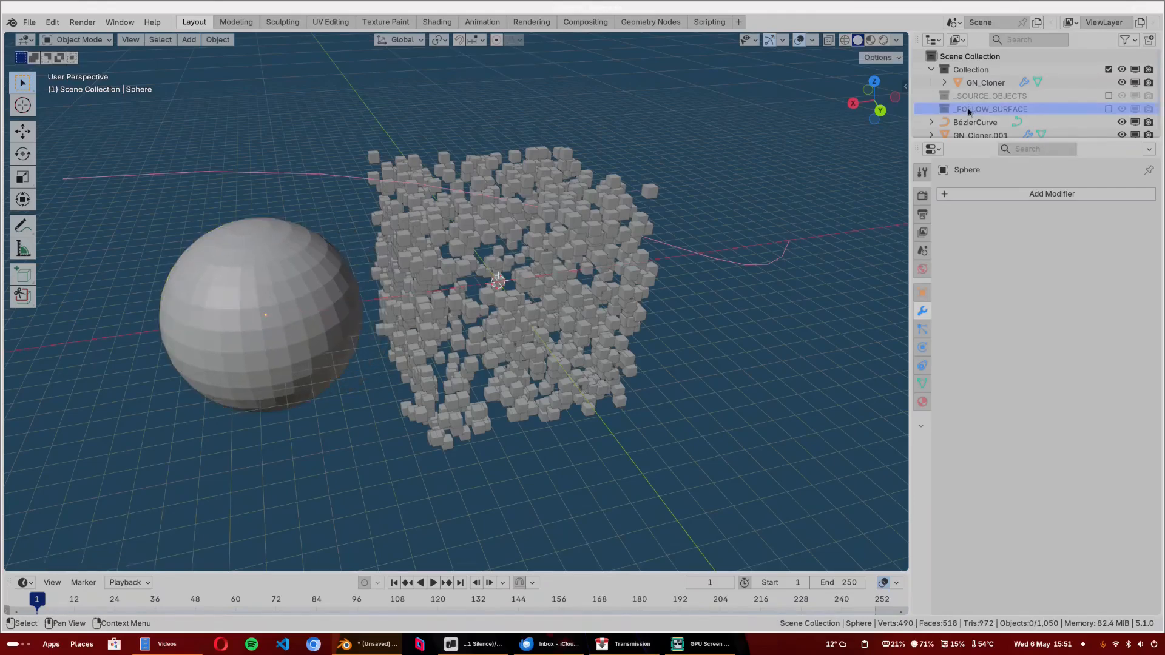
{"action": "right_click", "coordinate": [969, 109]}
{"action": "left_click", "coordinate": [953, 121]}
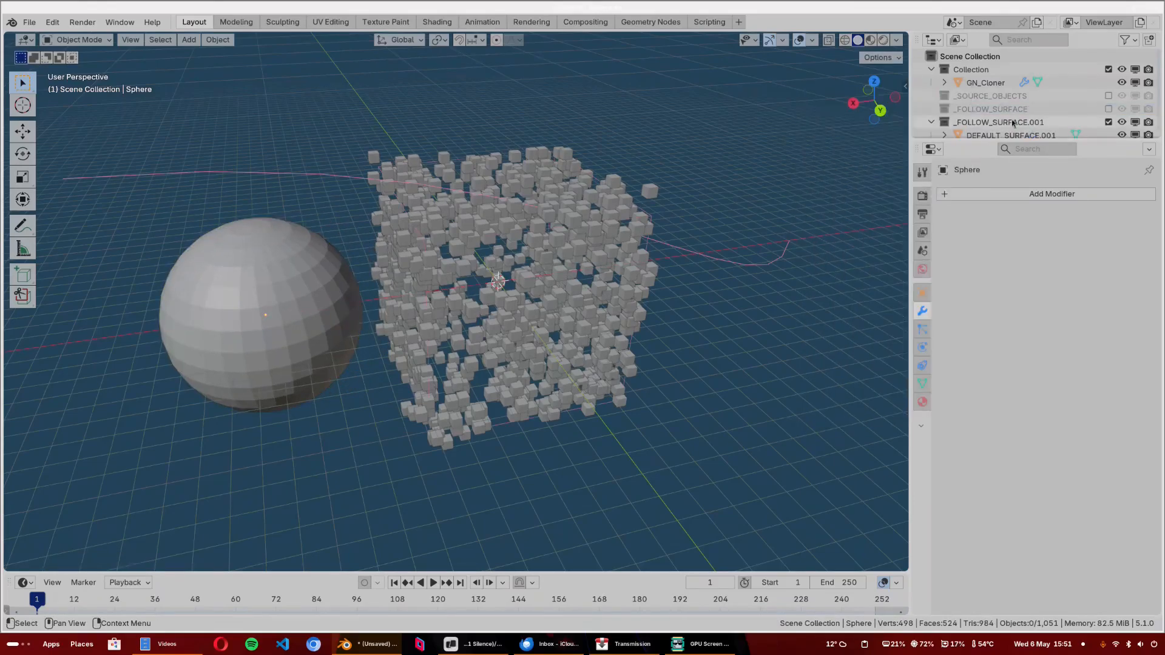
- Set the second cloner's surface to the duplicated _FOLLOW_SURFACE.001 collection
{"action": "left_click", "coordinate": [954, 136]}
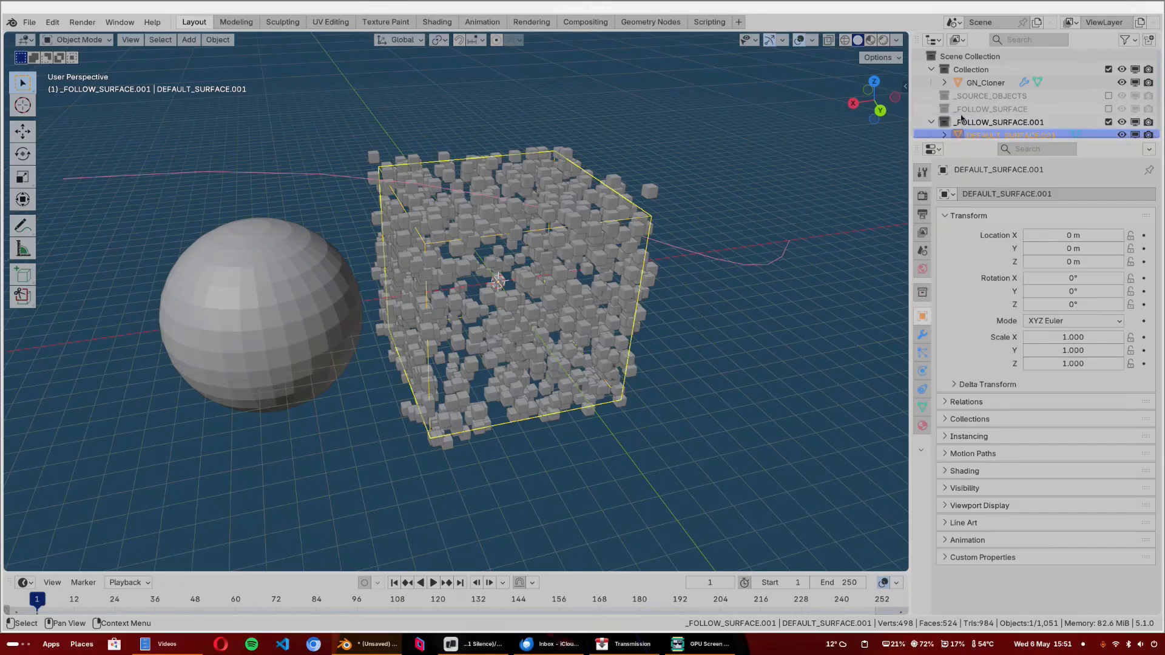
{"action": "scroll", "coordinate": [952, 124], "scroll_direction": "down", "scroll_amount": 2}
{"action": "left_click", "coordinate": [950, 113]}
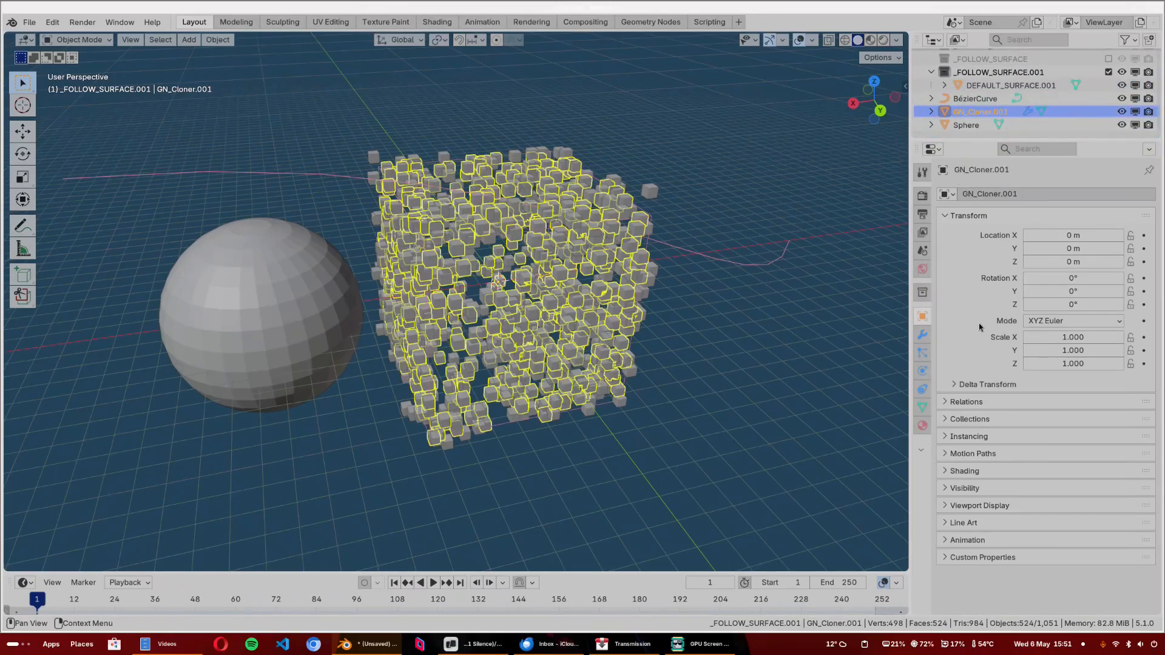
{"action": "left_click", "coordinate": [922, 334]}
{"action": "left_click", "coordinate": [1063, 363]}
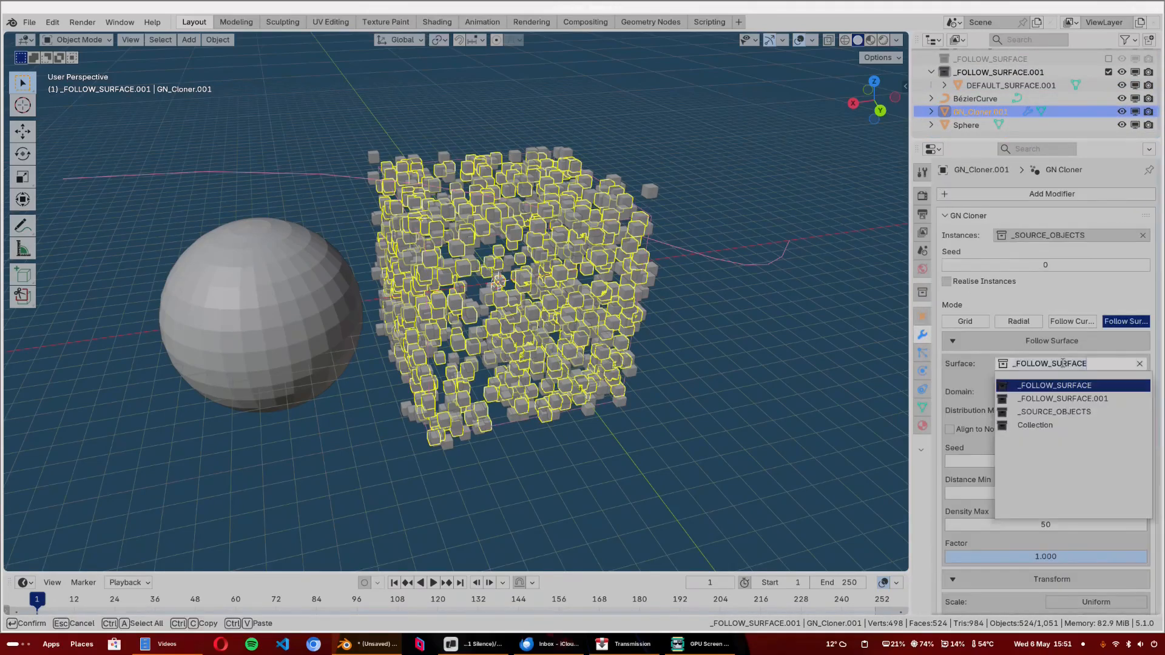
{"action": "left_click", "coordinate": [1052, 399]}
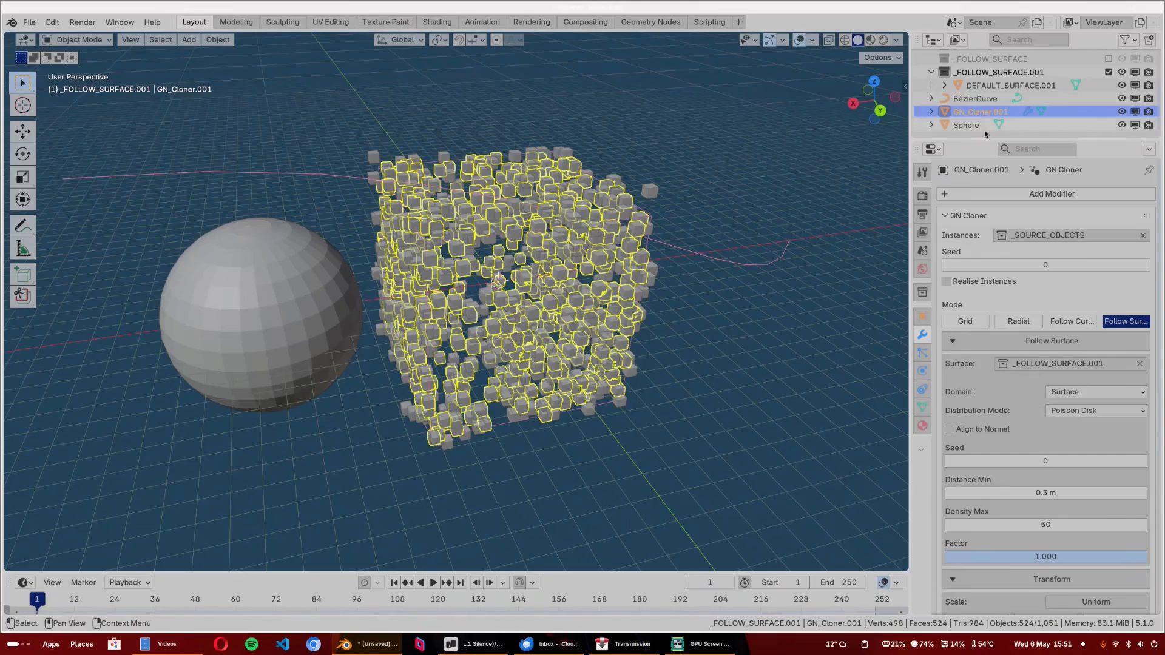
- Delete the default surface from the _FOLLOW_SURFACE.001 collection and put the sphere in its place
{"action": "left_click", "coordinate": [959, 89]}
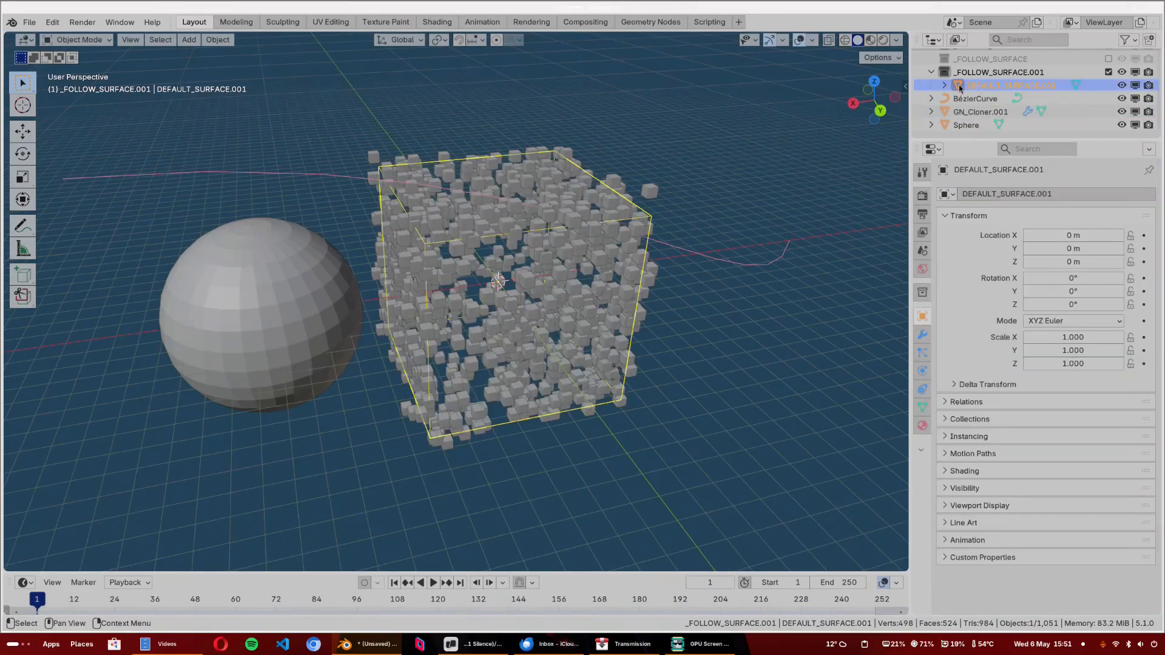
{"action": "right_click", "coordinate": [960, 87]}
{"action": "left_click", "coordinate": [932, 114]}
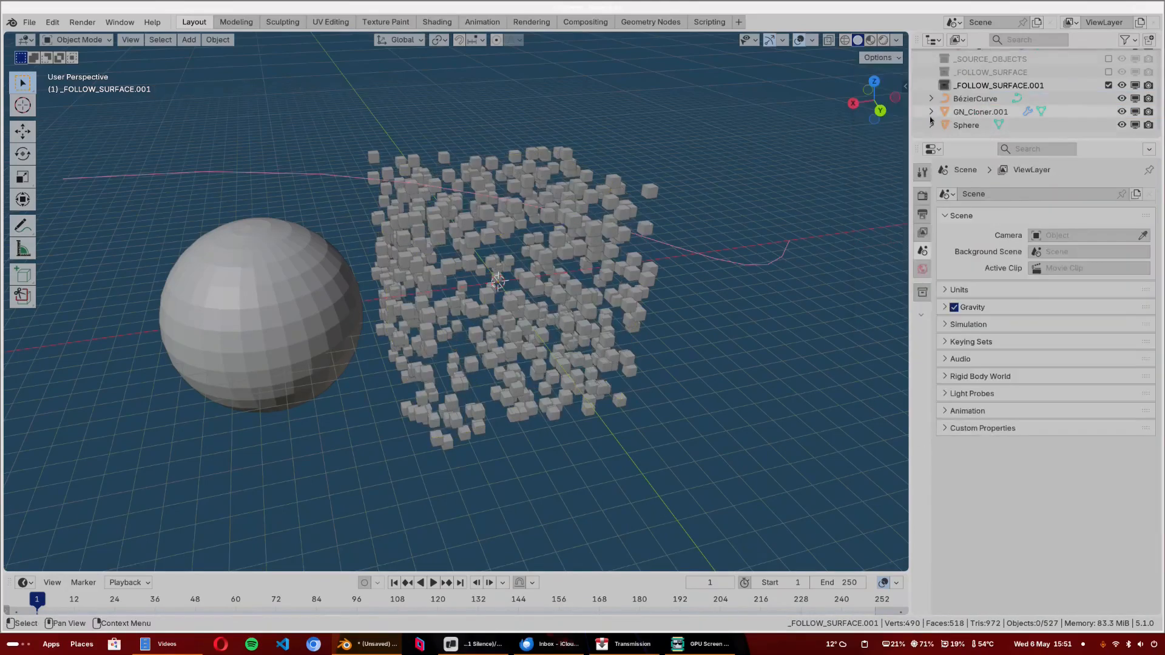
{"action": "left_click", "coordinate": [318, 296]}
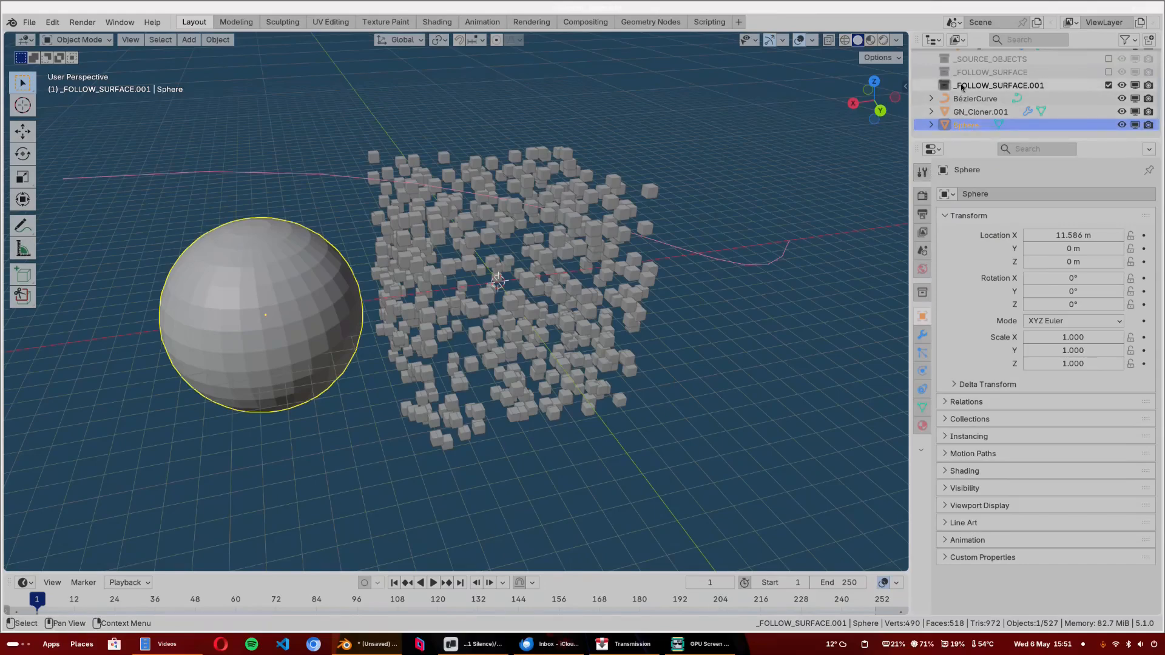
{"action": "left_click_drag", "start_coordinate": [966, 125], "coordinate": [961, 90]}
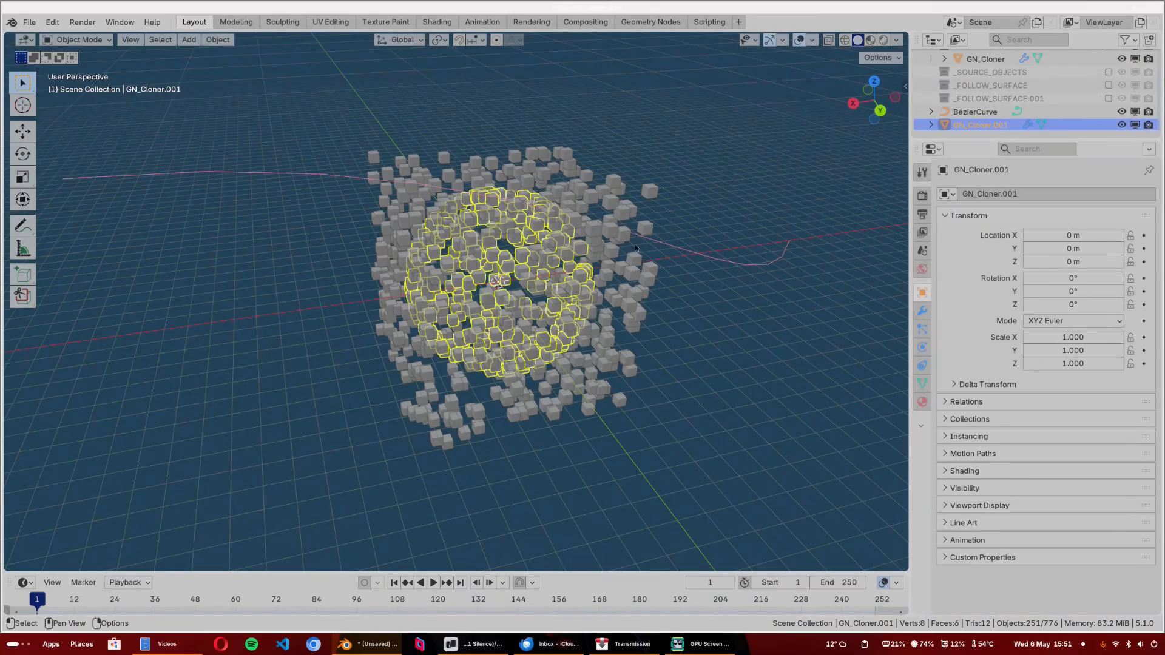
- Move the second cloner about 12.3 m along the X axis and show its modifier settings
{"action": "key", "text": "g"}
{"action": "key", "text": "x"}
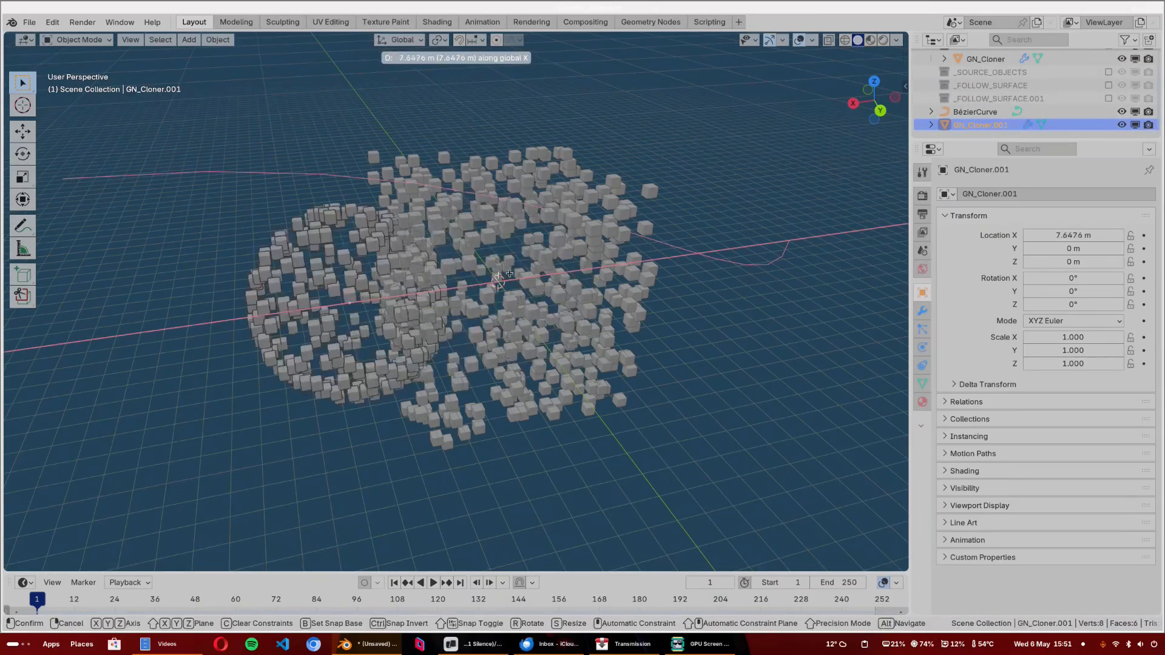
{"action": "left_click", "coordinate": [305, 307]}
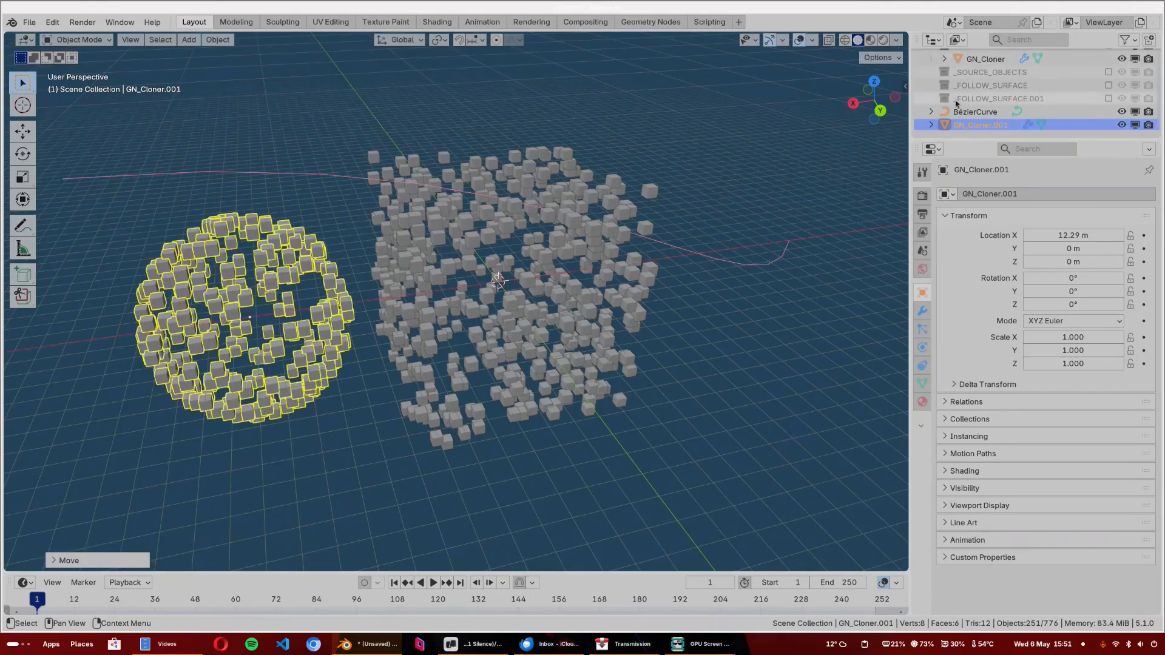
{"action": "left_click", "coordinate": [943, 125]}
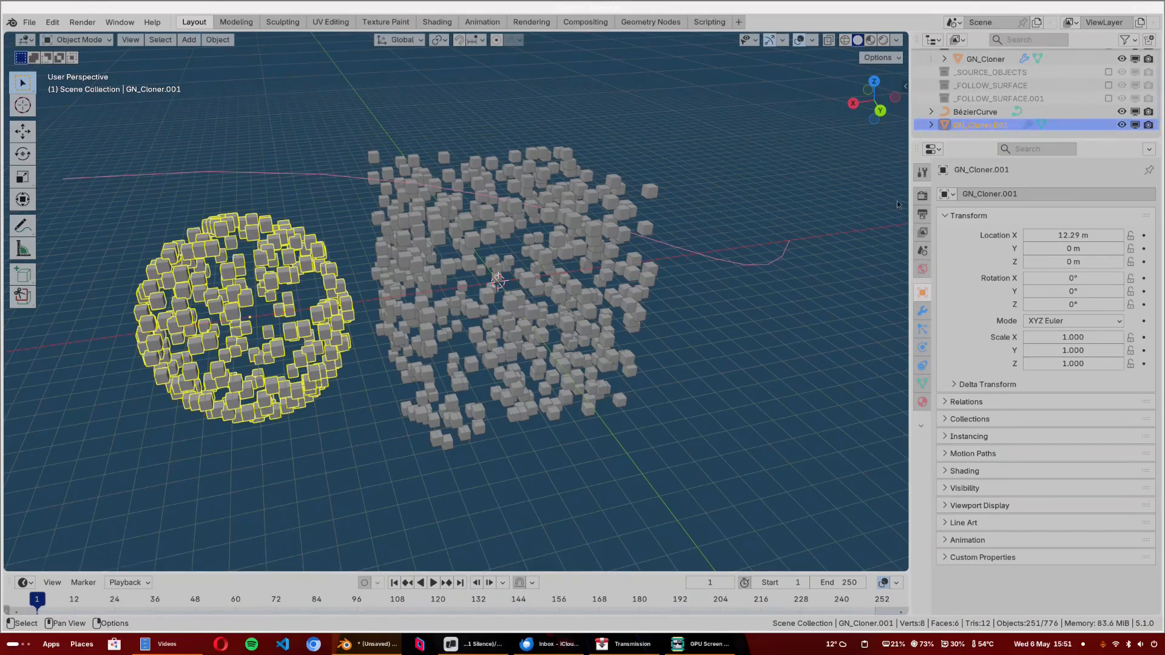
{"action": "left_click", "coordinate": [922, 310]}
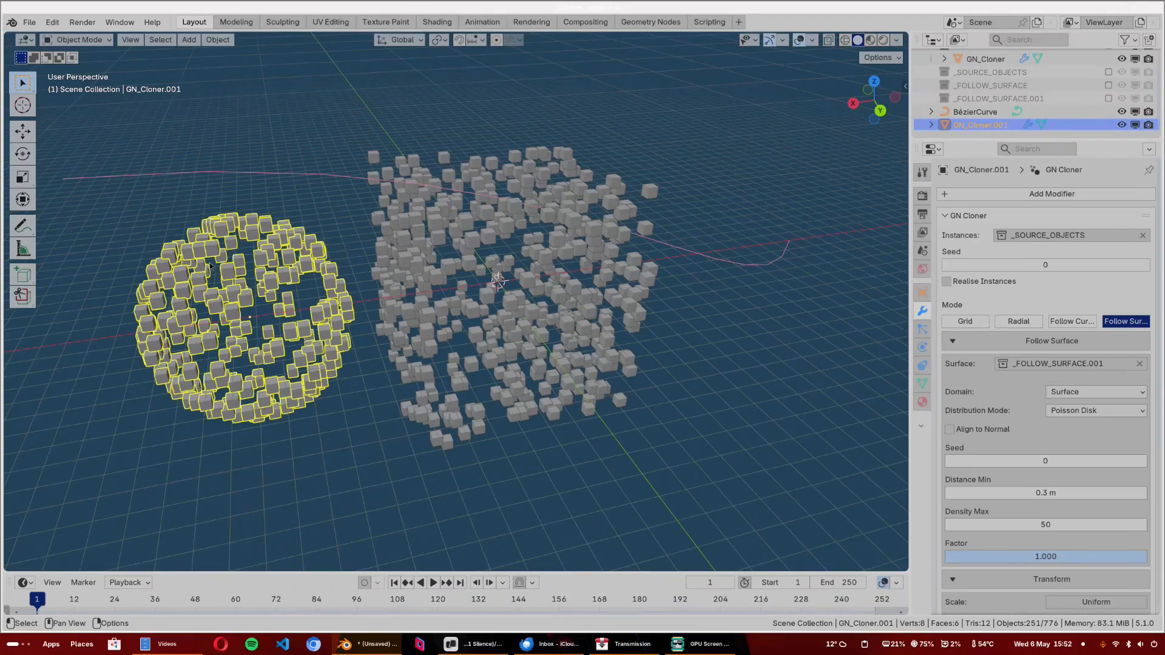
- Delete the second cloner and its duplicated surface collection, and show the original cloner's modifier settings
{"action": "key", "text": "Delete"}
{"action": "right_click", "coordinate": [1023, 112]}
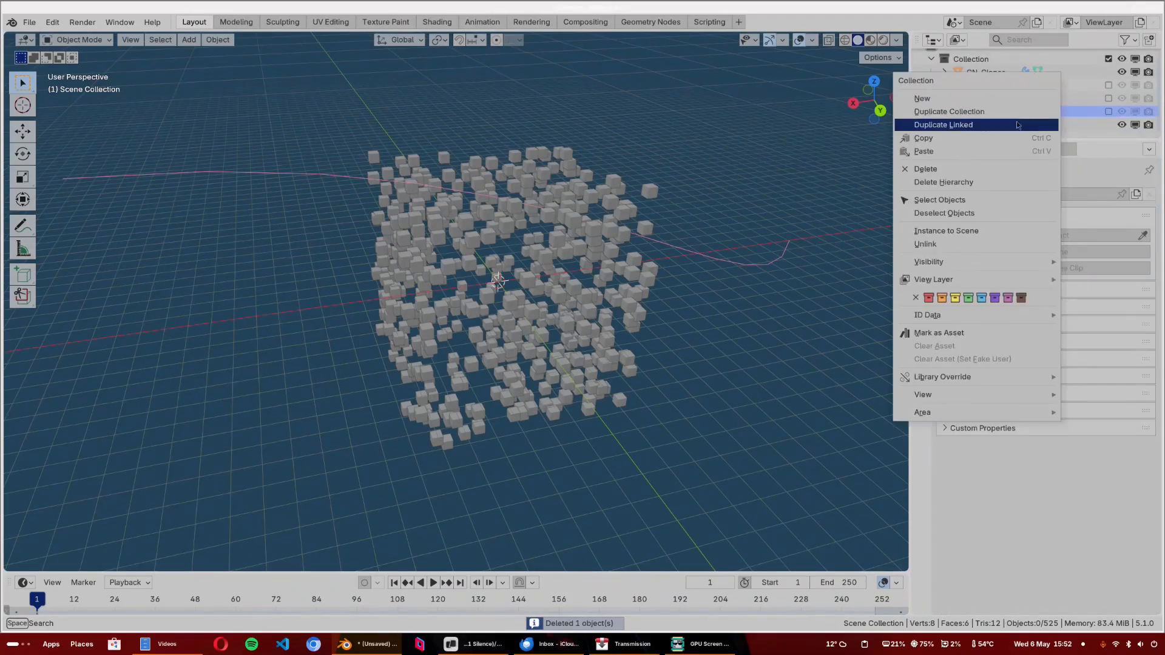
{"action": "left_click", "coordinate": [977, 200]}
{"action": "left_click", "coordinate": [921, 310]}
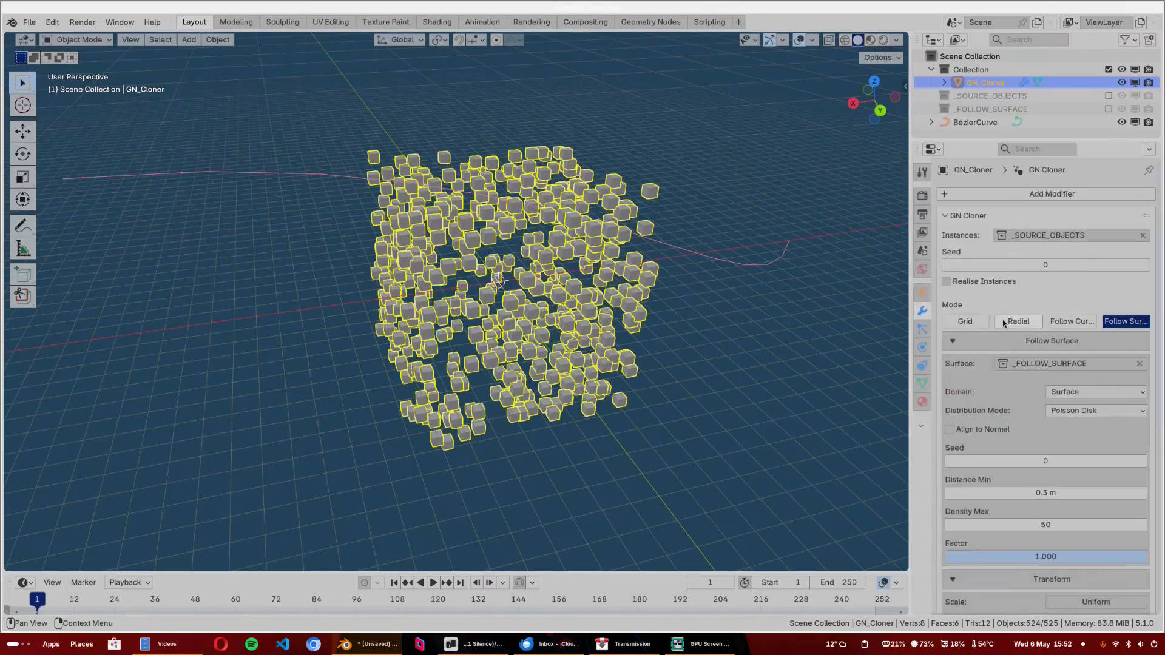
- Compare the Surface and Volume domains on the surface clones, finishing with the domain set to Volume
{"action": "scroll", "coordinate": [1062, 340], "scroll_direction": "down", "scroll_amount": 2}
{"action": "left_click", "coordinate": [1062, 341]}
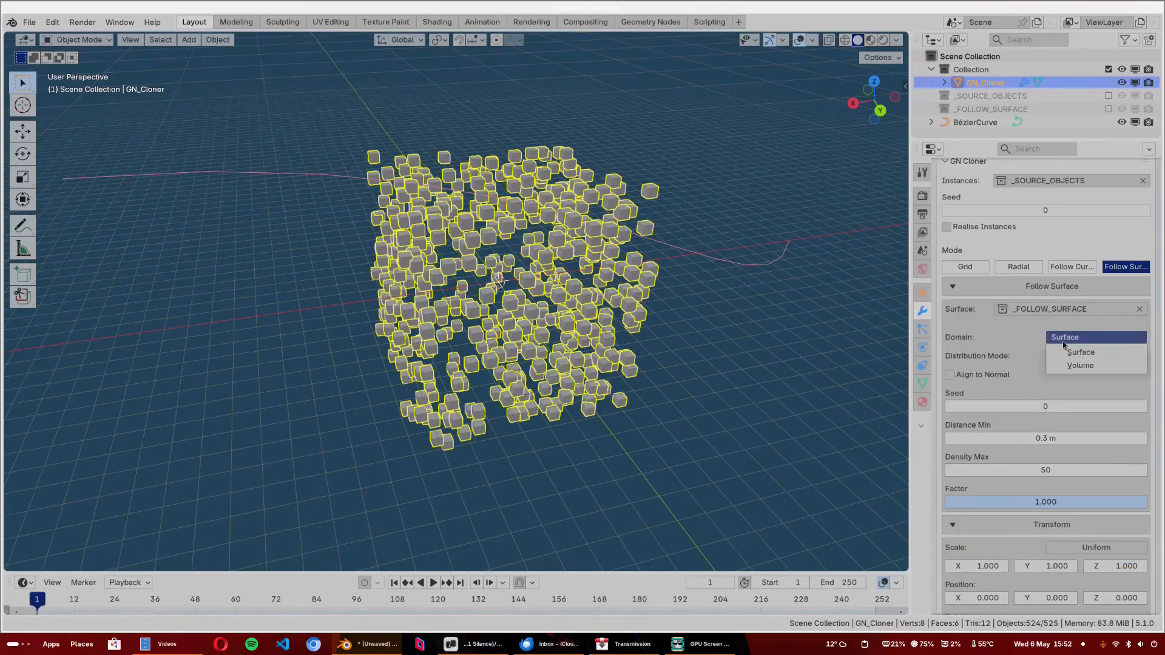
{"action": "left_click", "coordinate": [1073, 358]}
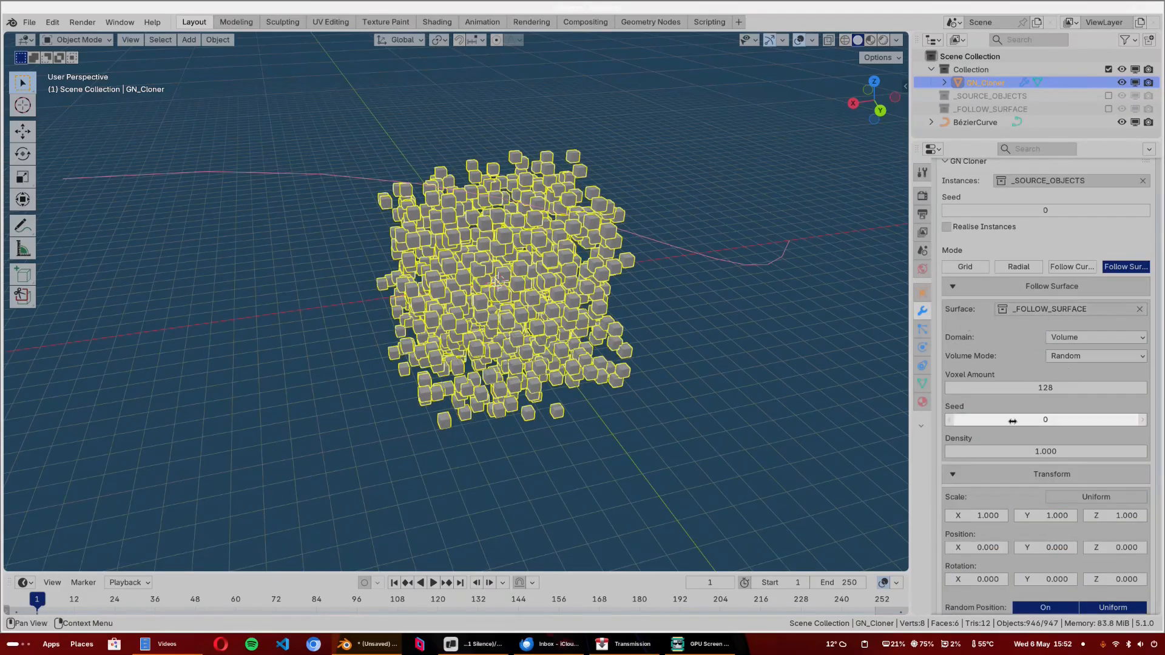
{"action": "left_click", "coordinate": [1079, 338]}
{"action": "left_click", "coordinate": [1081, 352]}
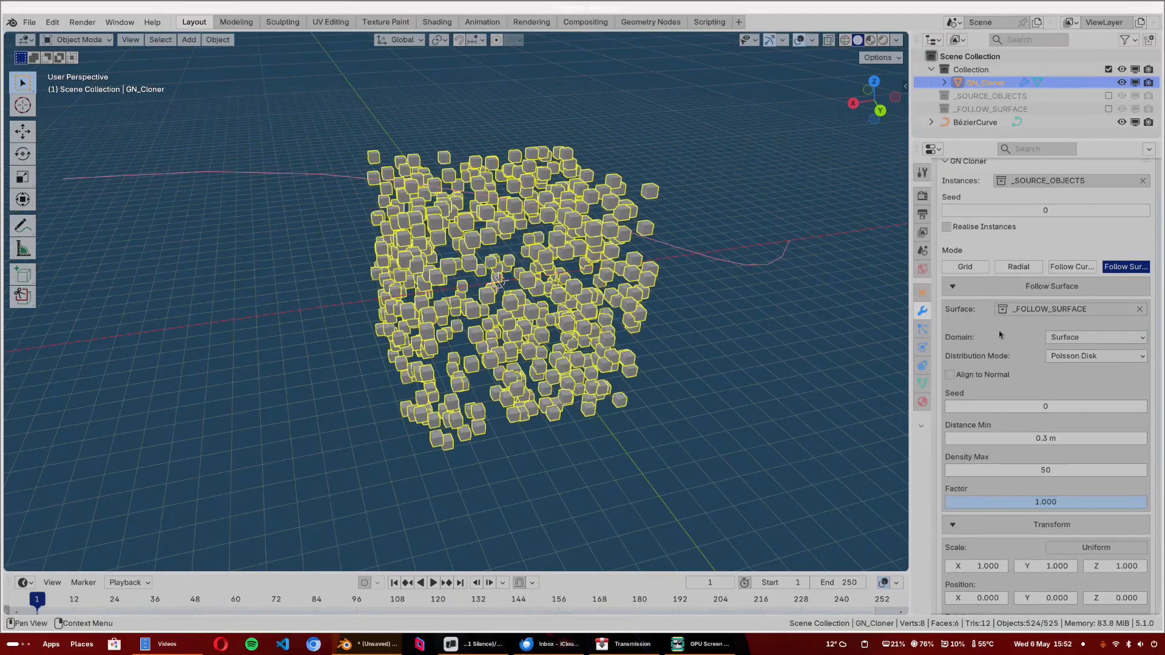
{"action": "left_click", "coordinate": [1120, 339]}
{"action": "left_click", "coordinate": [1088, 366]}
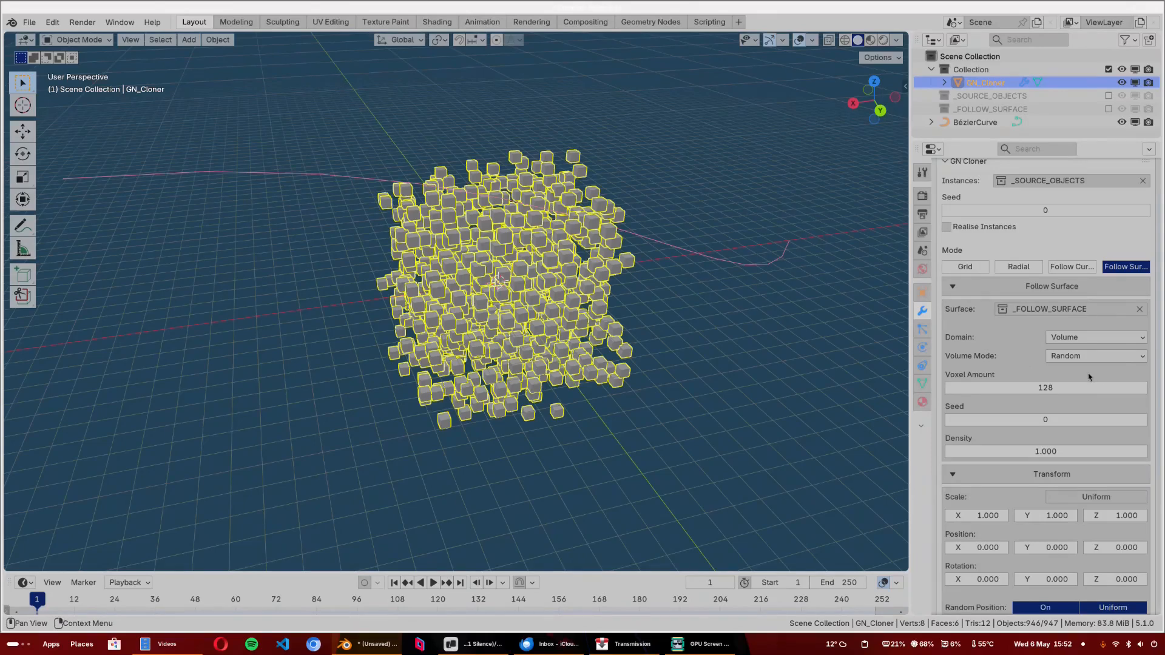
- Keep the volume mode on Random and adjust the density and seed of the volume clones
{"action": "left_click", "coordinate": [1094, 356]}
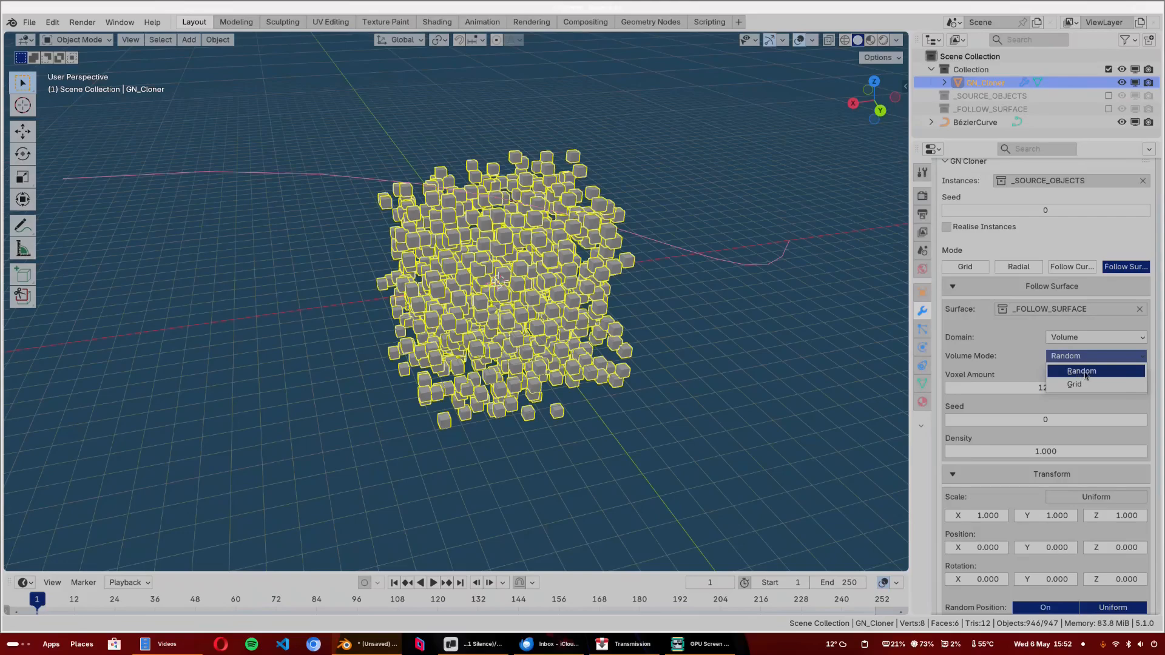
{"action": "left_click", "coordinate": [1086, 376]}
{"action": "left_click_drag", "start_coordinate": [1061, 453], "coordinate": [1024, 453]}
{"action": "left_click_drag", "start_coordinate": [1062, 420], "coordinate": [1095, 420]}
- Switch the volume mode to Grid and turn off Random Position for the clones
{"action": "left_click", "coordinate": [1096, 356]}
{"action": "left_click", "coordinate": [1089, 383]}
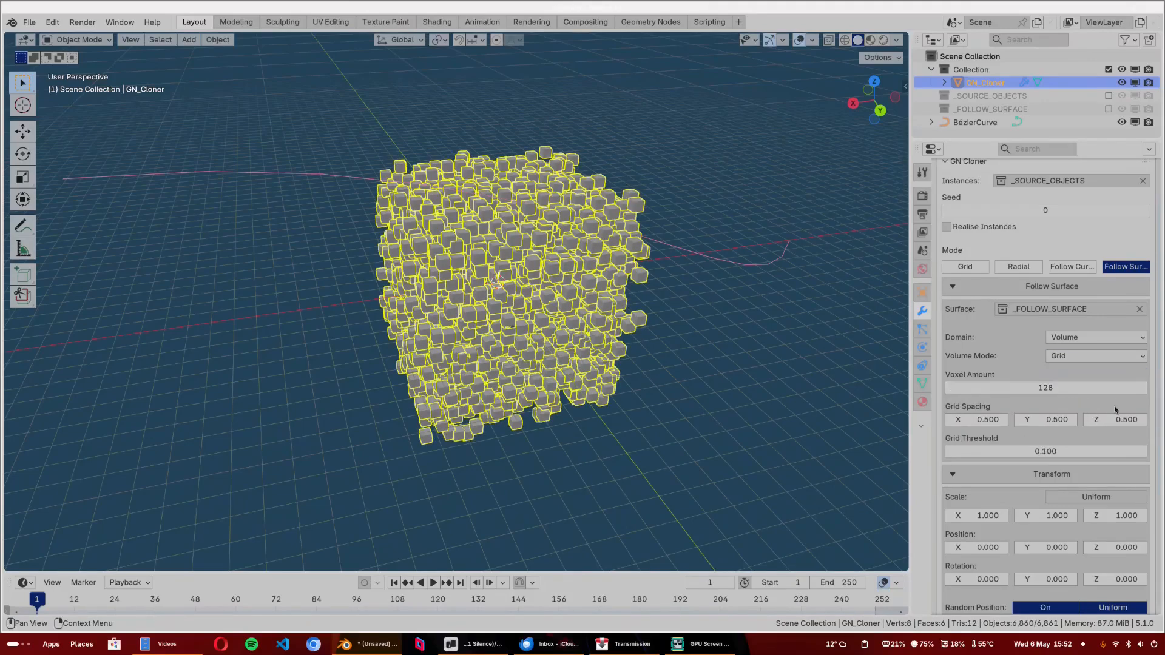
{"action": "scroll", "coordinate": [1115, 410], "scroll_direction": "down", "scroll_amount": 1}
{"action": "left_click", "coordinate": [1062, 580]}
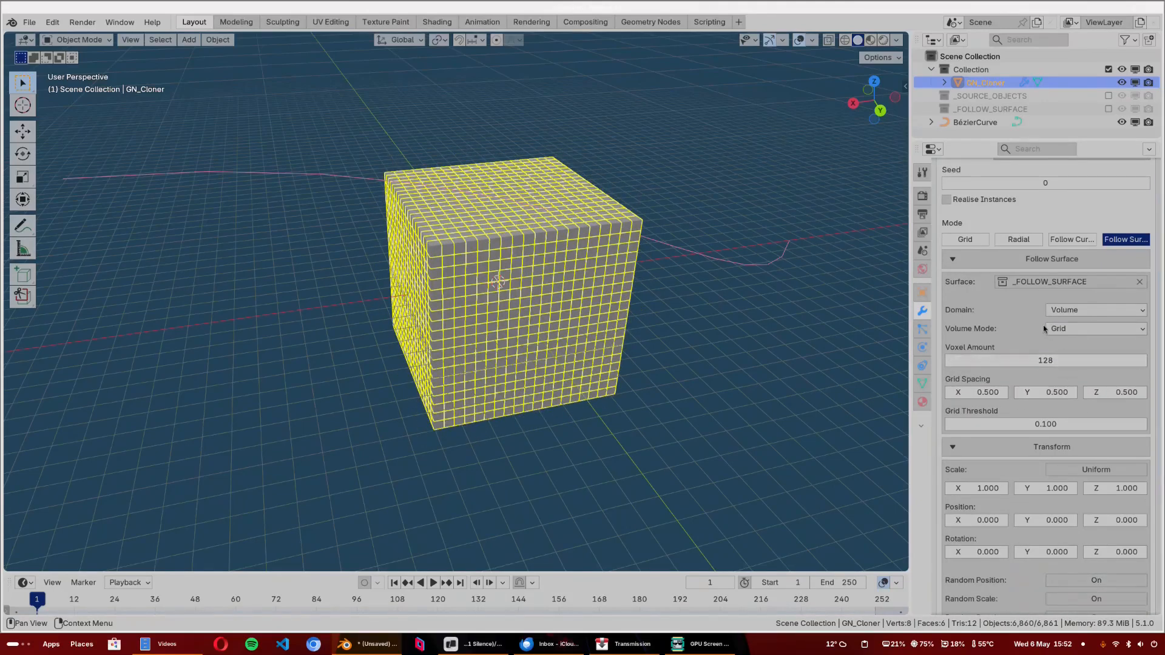
- Adjust the grid spacing of the volume clones, and set the domain back to Surface
{"action": "left_click_drag", "start_coordinate": [986, 392], "coordinate": [1057, 395]}
{"action": "left_click_drag", "start_coordinate": [1115, 393], "coordinate": [1121, 393]}
{"action": "left_click", "coordinate": [1099, 311]}
{"action": "left_click", "coordinate": [1072, 337]}
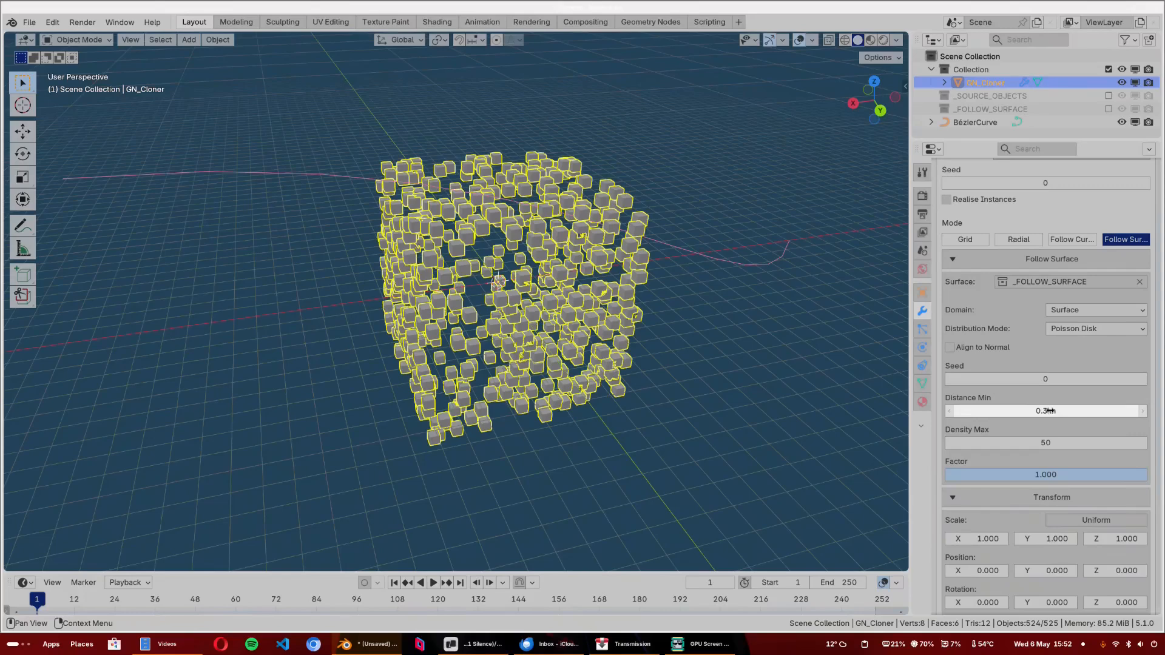
- Try adjusting the minimum distance between the surface clones, and switch the distribution mode from Poisson Disk to Random
{"action": "left_click_drag", "start_coordinate": [1030, 404], "coordinate": [1035, 404]}
{"action": "left_click", "coordinate": [1088, 329]}
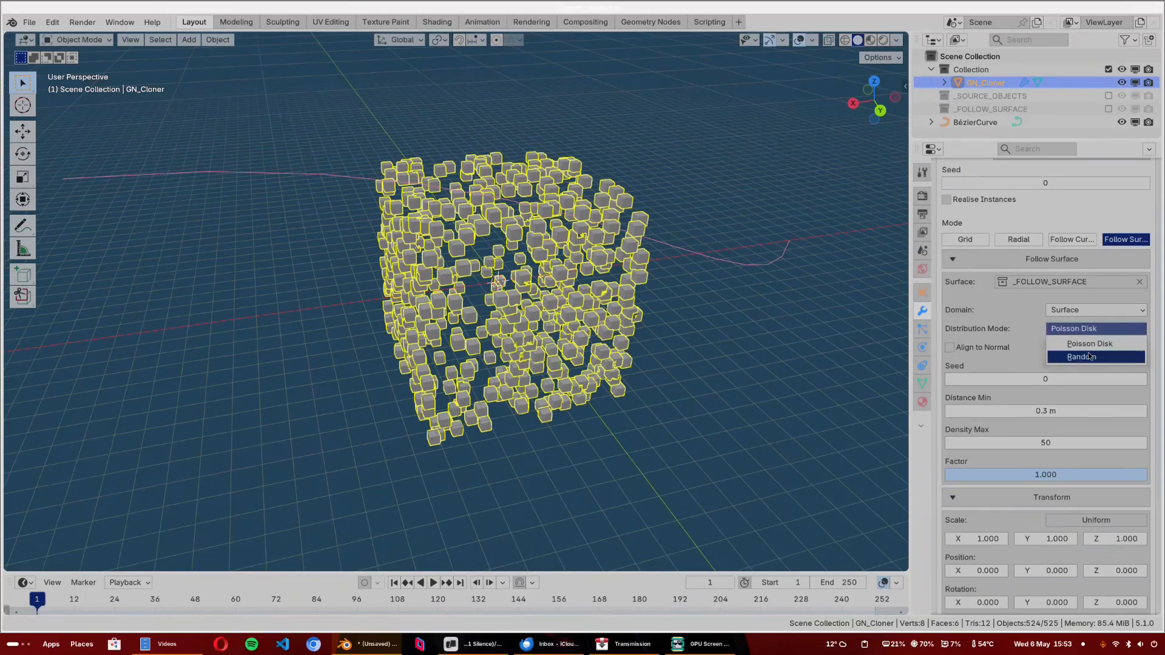
{"action": "left_click", "coordinate": [1081, 357]}
{"action": "mouse_move", "coordinate": [1043, 410]}
{"action": "left_mouse_down"}
{"action": "mouse_move", "coordinate": [1065, 410]}
{"action": "mouse_move", "coordinate": [1037, 410]}
{"action": "left_mouse_up"}
- Switch the cloner back to Follow Curve mode
{"action": "left_click", "coordinate": [1072, 237]}
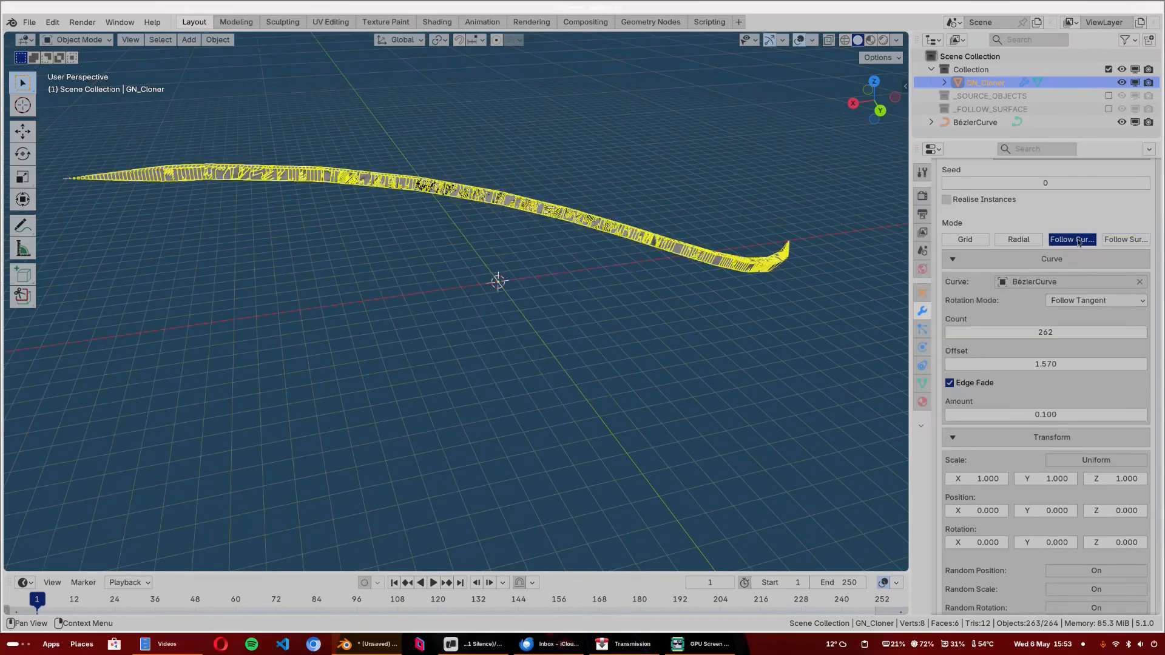
- Make the clone scale uniform at 0.660, toggling Random Position on and back off along the way
{"action": "middle_click_drag", "start_coordinate": [467, 193], "coordinate": [552, 241]}
{"action": "scroll", "coordinate": [552, 242], "scroll_direction": "up", "scroll_amount": 1}
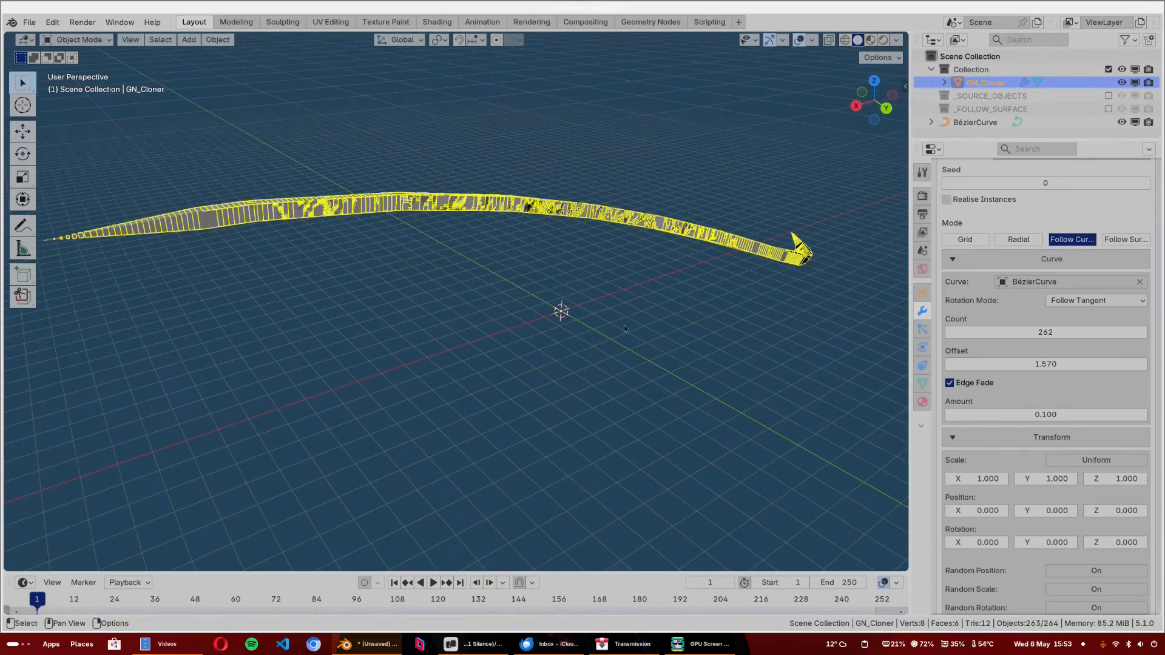
{"action": "scroll", "coordinate": [1014, 542], "scroll_direction": "down", "scroll_amount": 2}
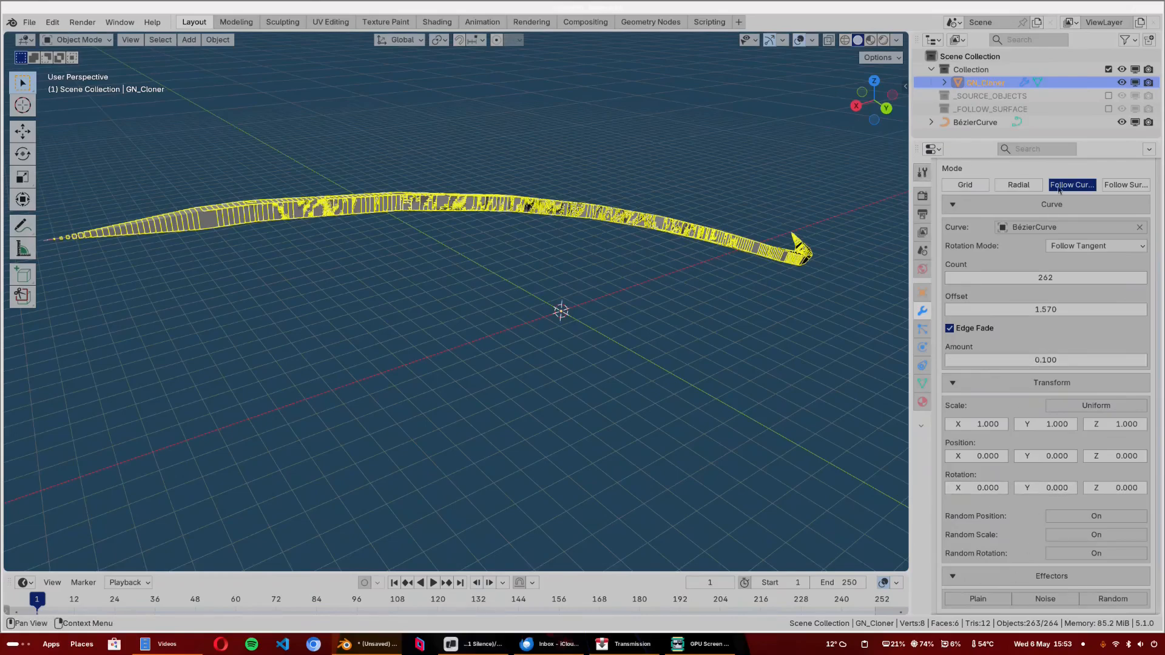
{"action": "middle_click_drag", "start_coordinate": [365, 231], "coordinate": [391, 254], "text": "shift"}
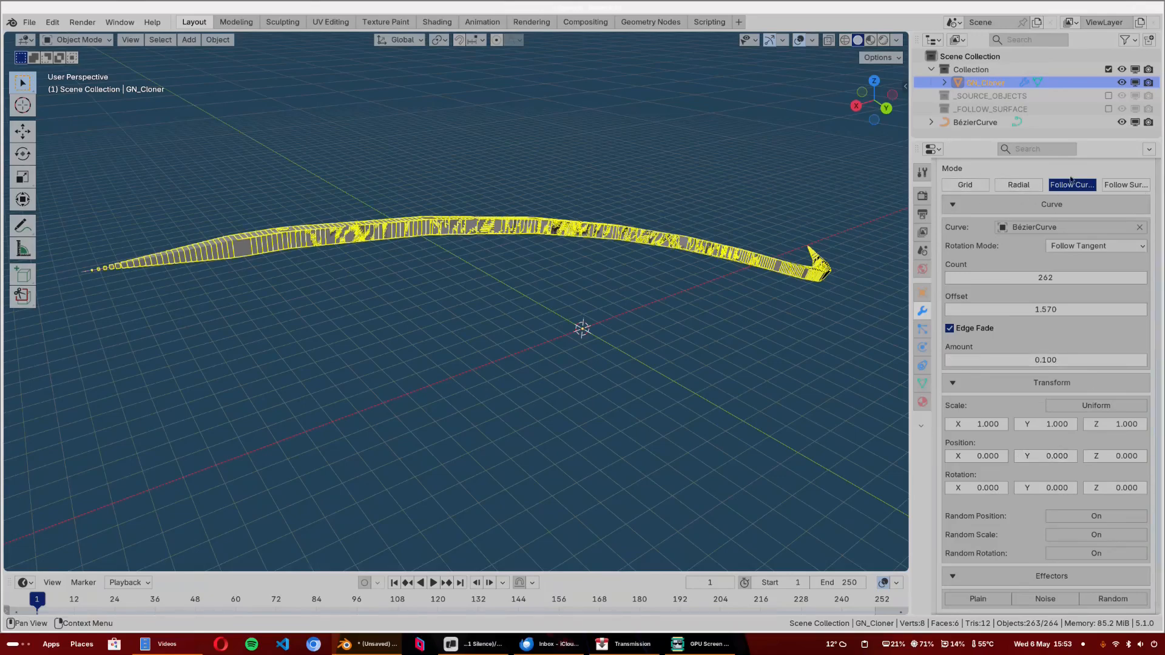
{"action": "left_click", "coordinate": [1062, 407]}
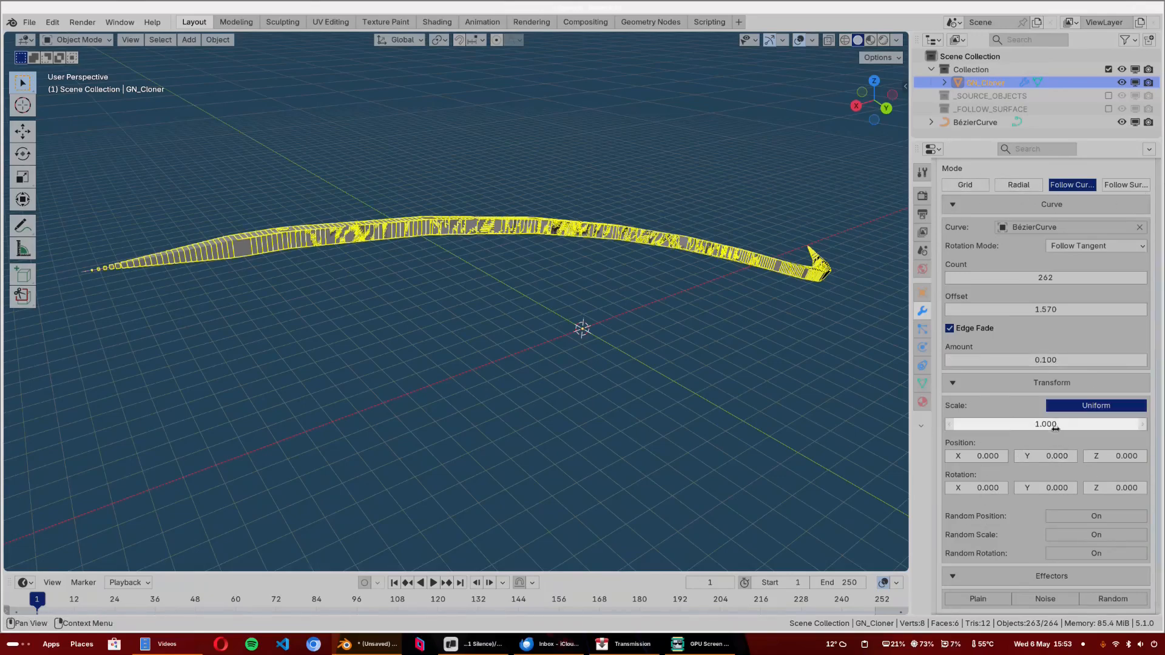
{"action": "left_click", "coordinate": [1083, 516]}
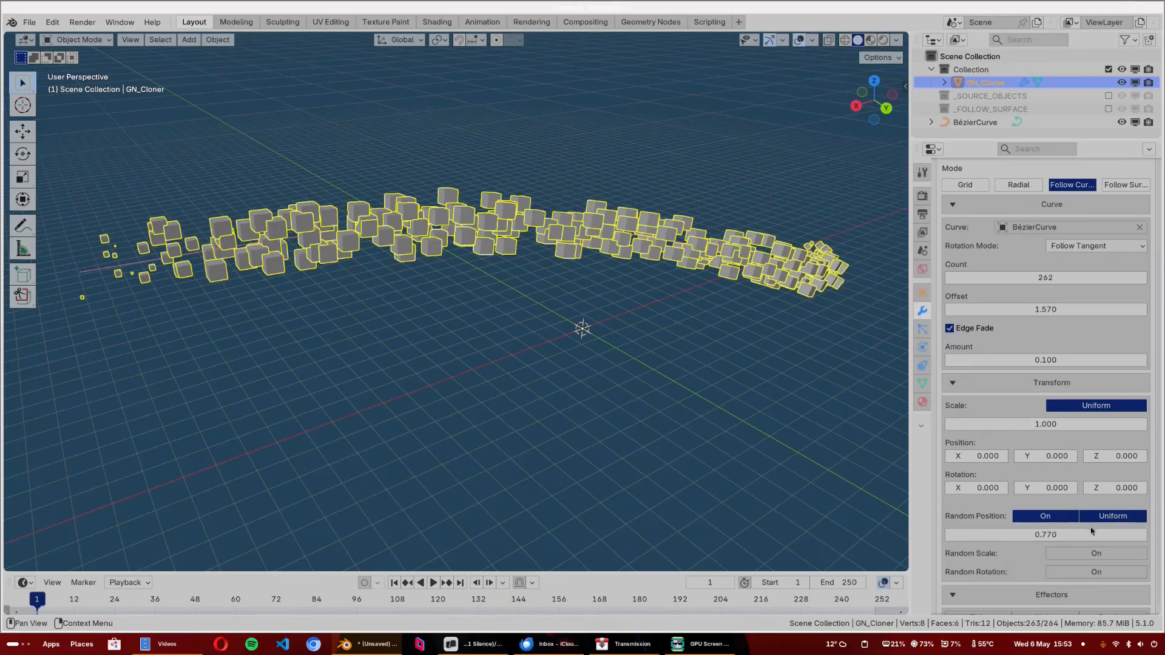
{"action": "left_click", "coordinate": [1051, 517]}
{"action": "mouse_move", "coordinate": [1066, 423]}
{"action": "left_mouse_down"}
{"action": "mouse_move", "coordinate": [1007, 423]}
{"action": "mouse_move", "coordinate": [1045, 423]}
{"action": "left_mouse_up"}
- Try offsetting the clones' position along X and Y, and reset both position values to 0
{"action": "left_click_drag", "start_coordinate": [986, 456], "coordinate": [1019, 457]}
{"action": "left_click", "coordinate": [977, 455]}
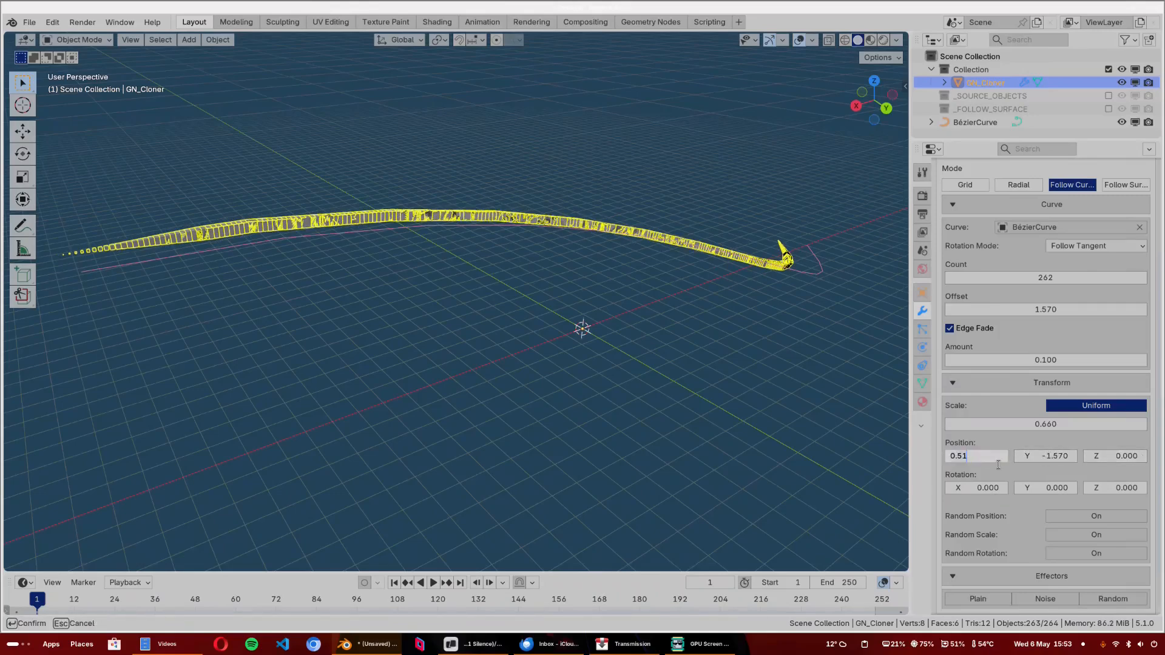
{"action": "type", "text": "0"}
{"action": "key", "text": "Tab"}
{"action": "type", "text": "0"}
{"action": "key", "text": "Return"}
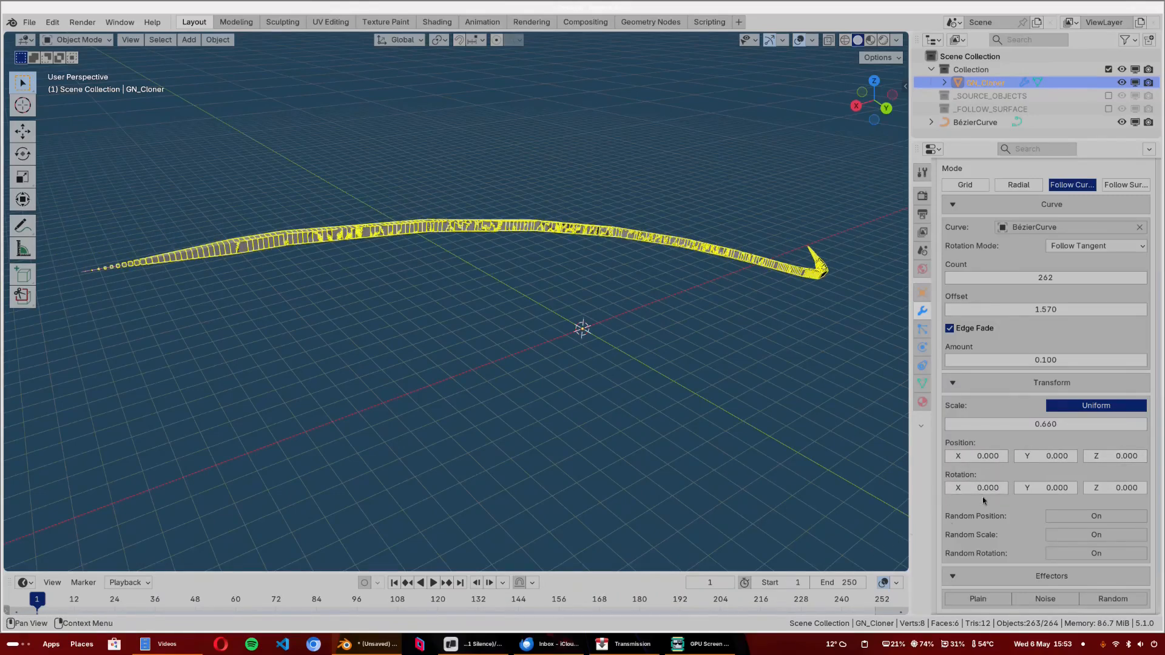
{"action": "left_click_drag", "start_coordinate": [984, 488], "coordinate": [984, 488]}
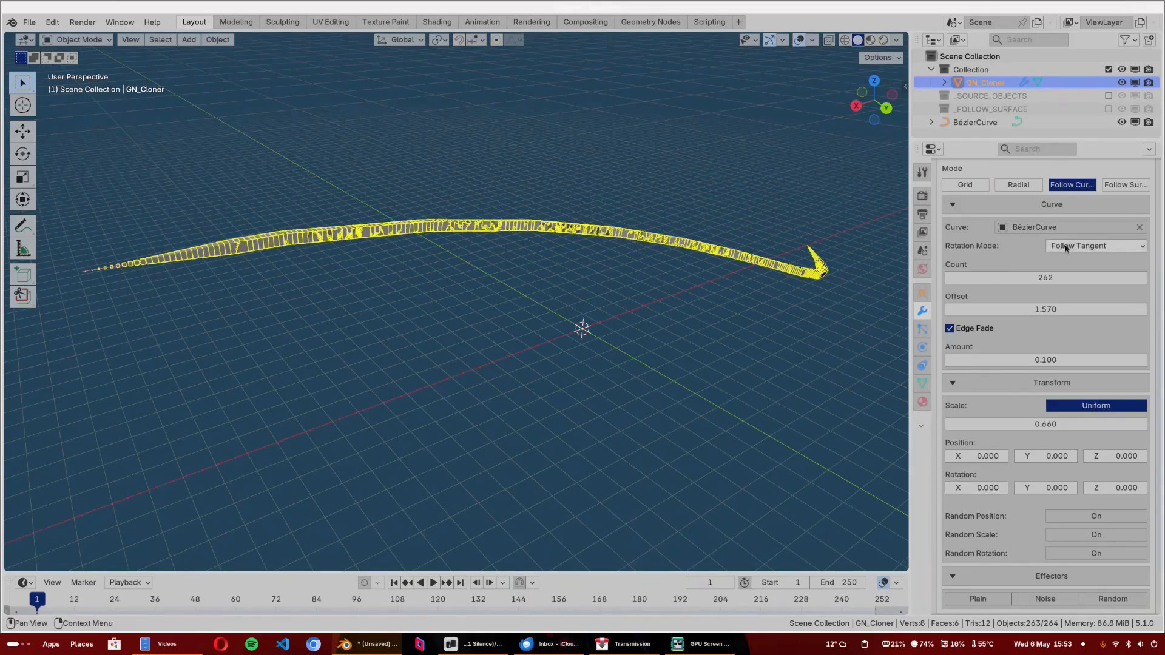
- Enable Random Rotation with X at 22.400 and uniform Random Position at 0.940 for the clones
{"action": "left_click", "coordinate": [1080, 559]}
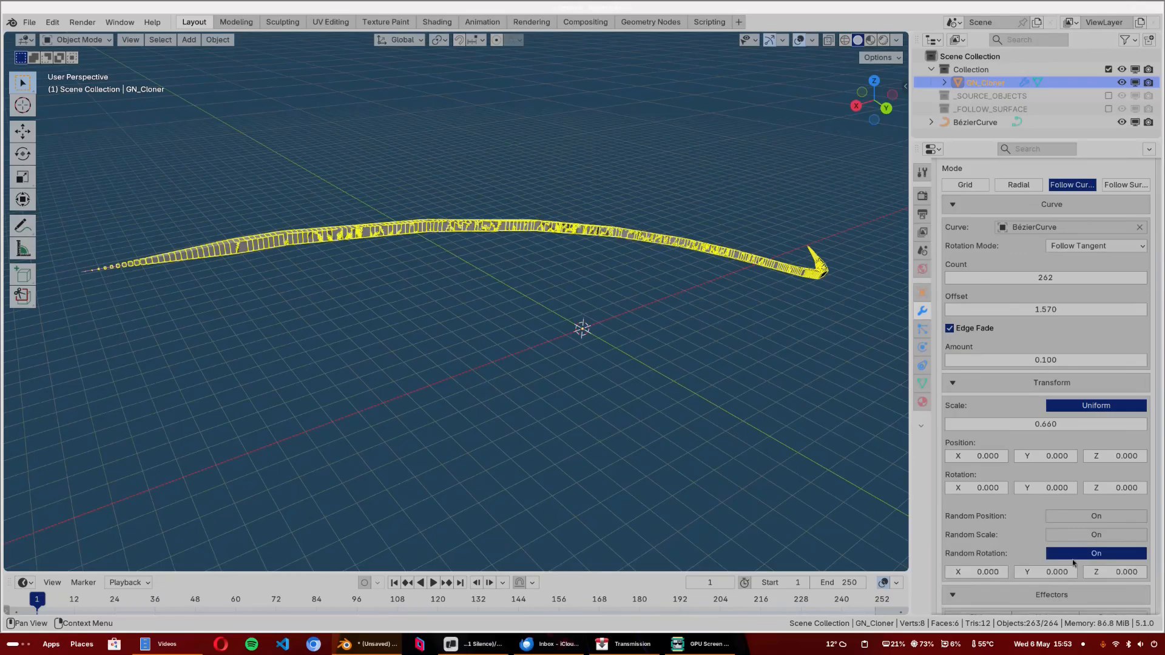
{"action": "left_click_drag", "start_coordinate": [980, 573], "coordinate": [997, 535]}
{"action": "left_click", "coordinate": [1092, 520]}
{"action": "middle_click_drag", "start_coordinate": [833, 457], "coordinate": [686, 254]}
- Enable Random Scale, try uniform and per-axis amounts, and return it to non-uniform with X and Y at 0
{"action": "left_click", "coordinate": [1096, 553]}
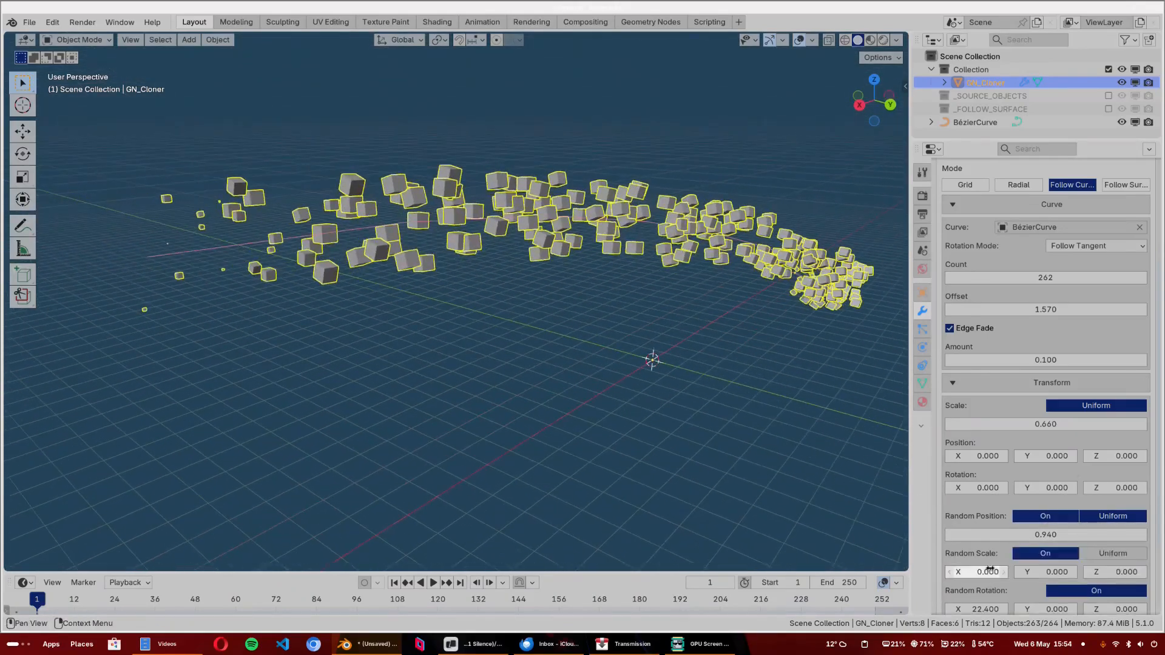
{"action": "left_click_drag", "start_coordinate": [1045, 572], "coordinate": [1089, 546]}
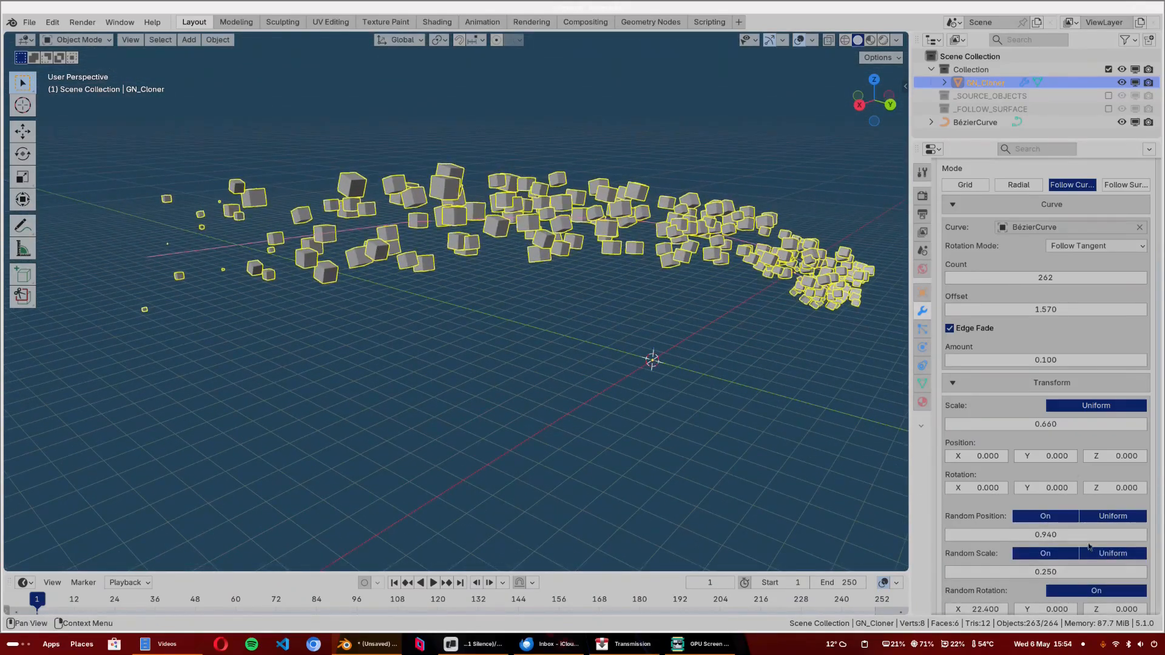
{"action": "left_click", "coordinate": [1113, 554]}
{"action": "left_click_drag", "start_coordinate": [977, 572], "coordinate": [1055, 572]}
{"action": "left_click", "coordinate": [978, 572]}
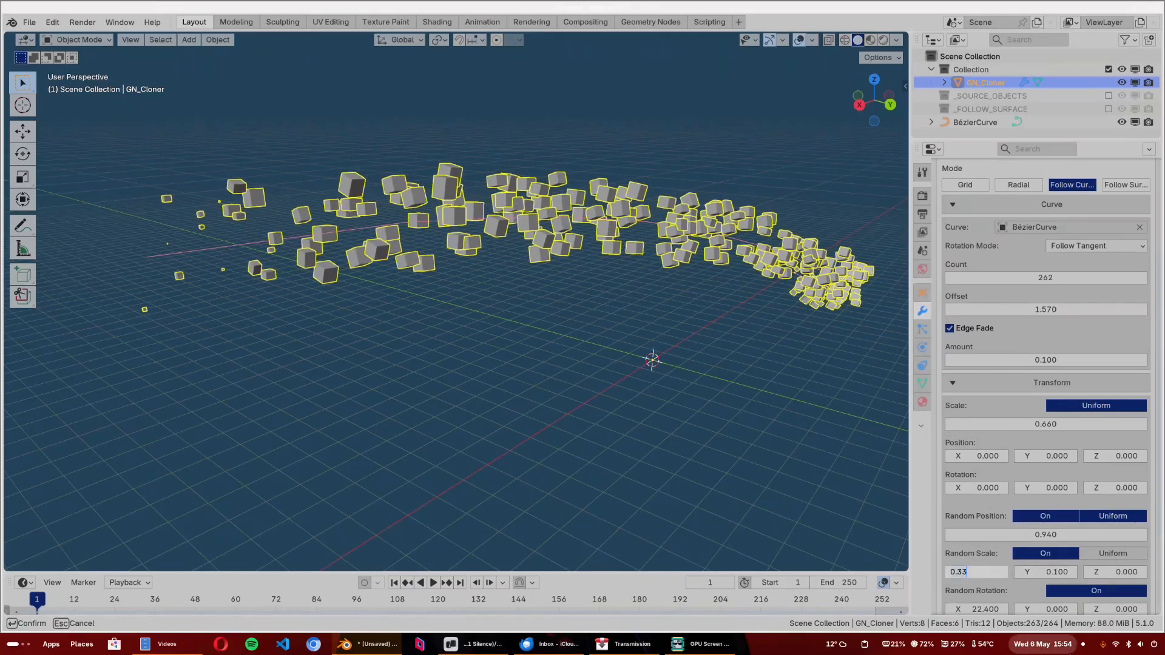
{"action": "type", "text": "0"}
{"action": "key", "text": "Tab"}
{"action": "type", "text": "0"}
{"action": "key", "text": "Return"}
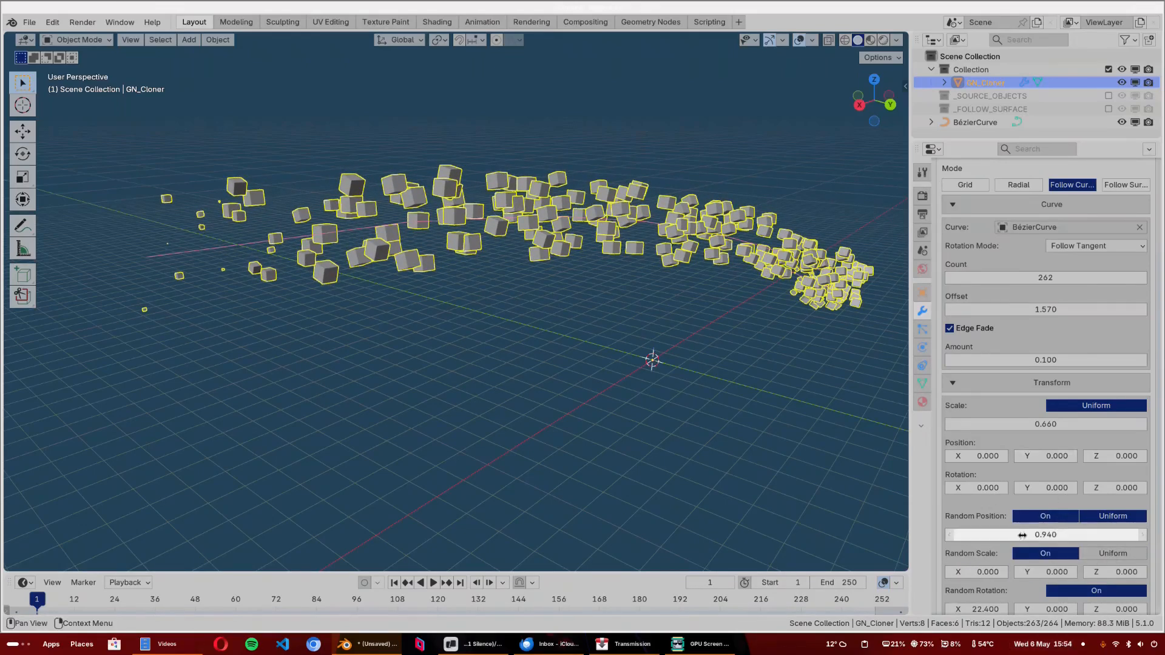
- Set the Random Rotation to X 28.460 and Y 6.580, and inspect the clones along the curve
{"action": "scroll", "coordinate": [986, 535], "scroll_direction": "down", "scroll_amount": 2}
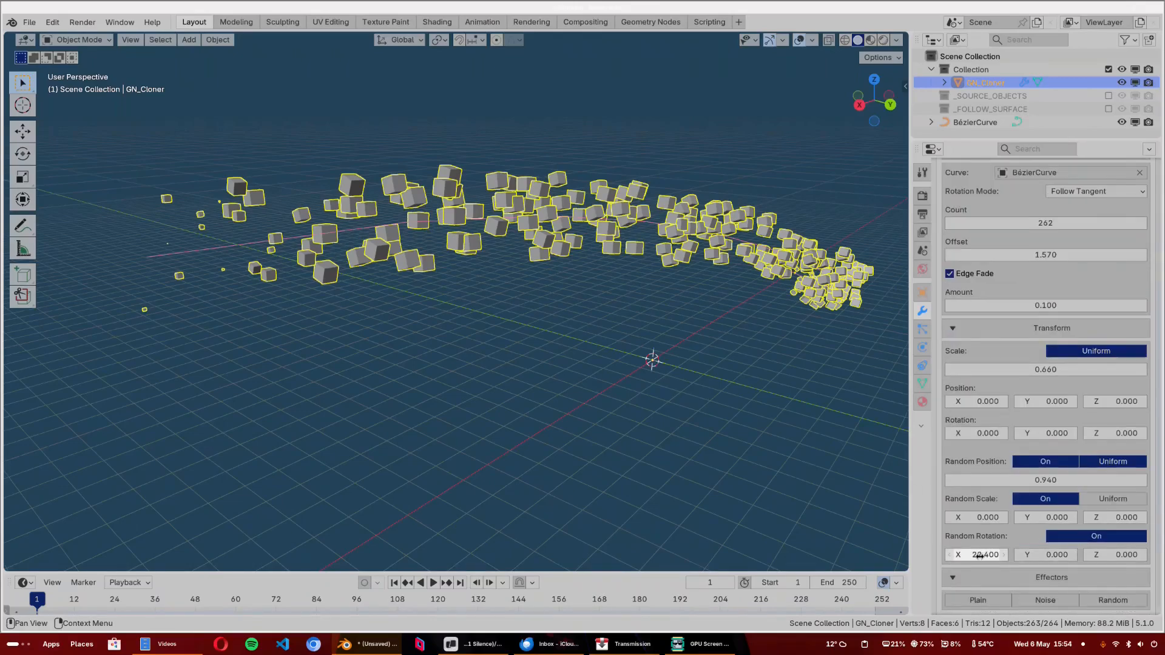
{"action": "left_click_drag", "start_coordinate": [984, 555], "coordinate": [1058, 555]}
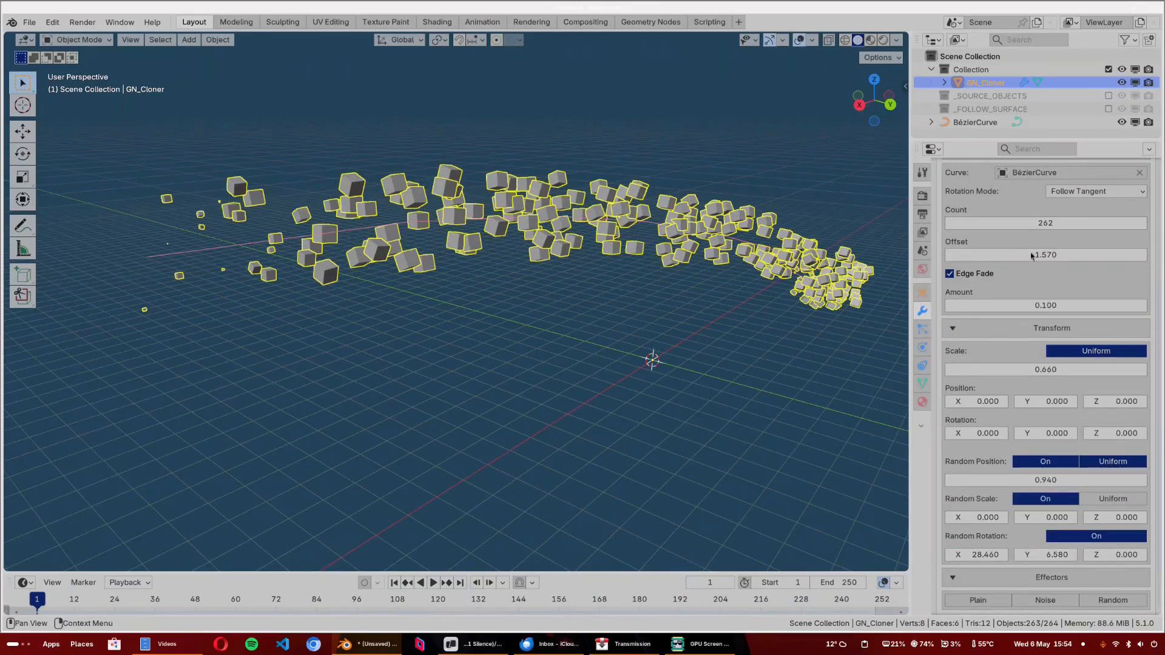
{"action": "middle_click_drag", "start_coordinate": [470, 293], "coordinate": [529, 217]}
{"action": "middle_click_drag", "start_coordinate": [408, 244], "coordinate": [384, 244], "text": "shift"}
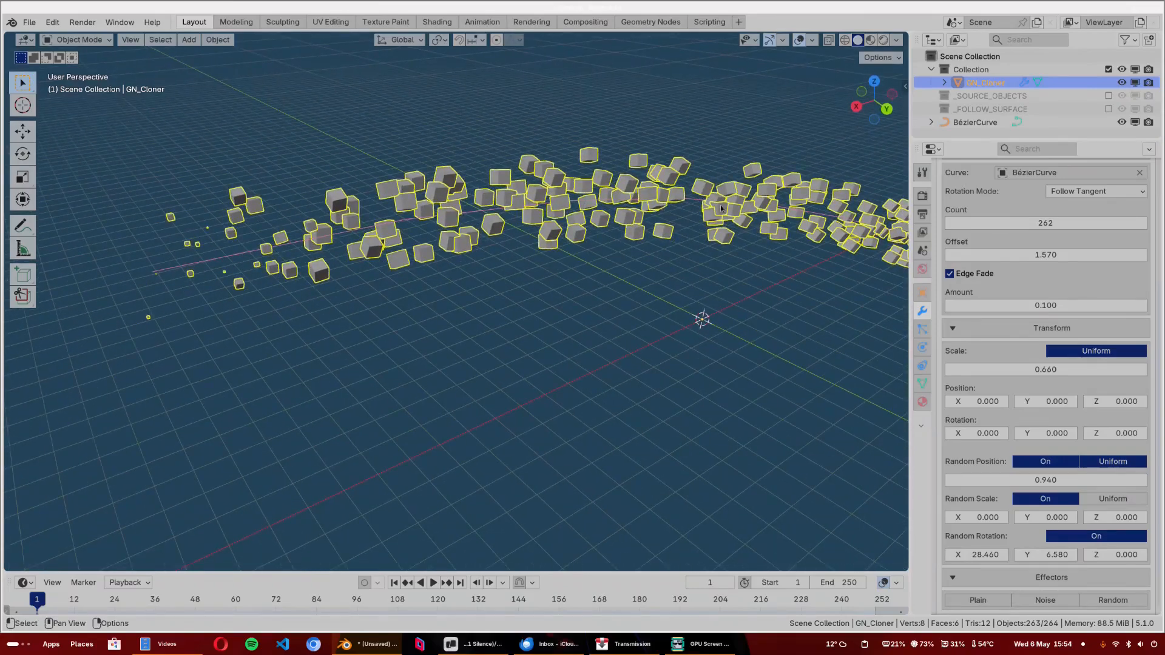
{"action": "middle_click_drag", "start_coordinate": [488, 234], "coordinate": [409, 220]}
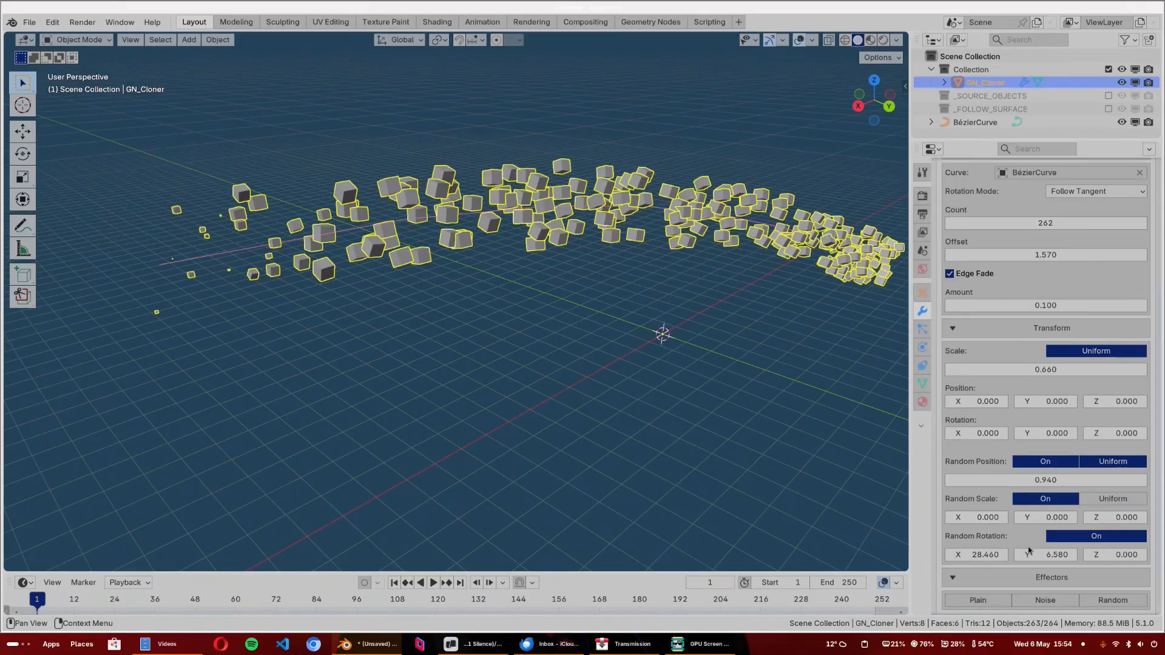
- Switch the cloner to Grid mode and turn off Random Position, Random Scale and Random Rotation
{"action": "scroll", "coordinate": [999, 269], "scroll_direction": "up", "scroll_amount": 5}
{"action": "left_click", "coordinate": [965, 264]}
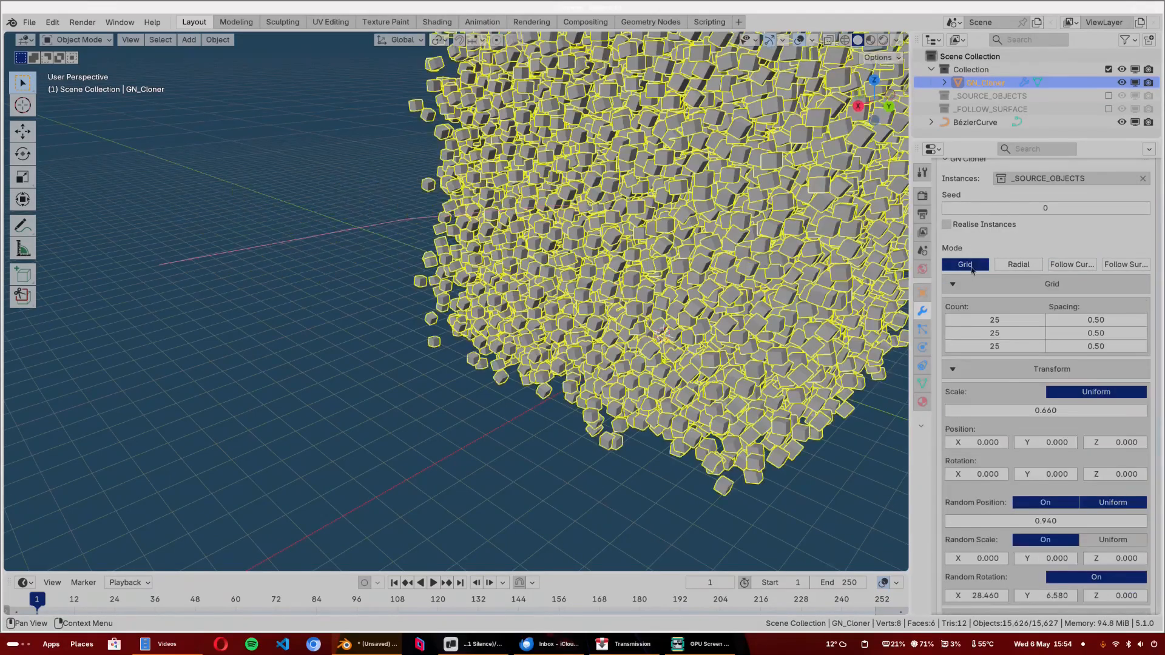
{"action": "middle_click_drag", "start_coordinate": [716, 229], "coordinate": [587, 276], "text": "shift"}
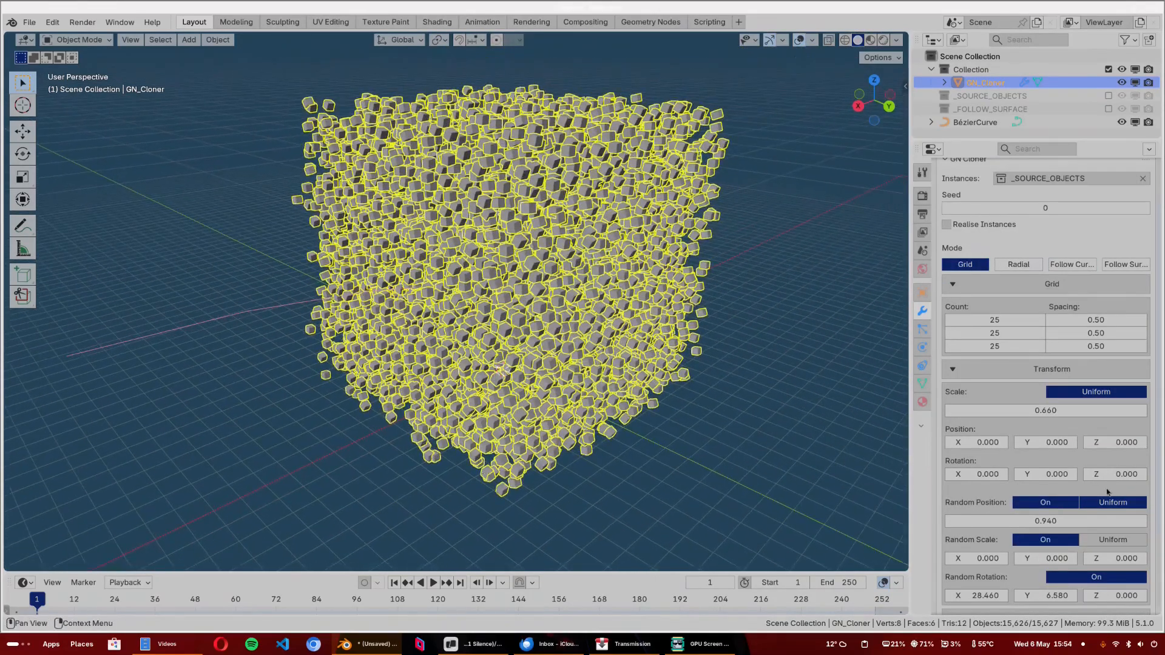
{"action": "left_click", "coordinate": [1054, 502]}
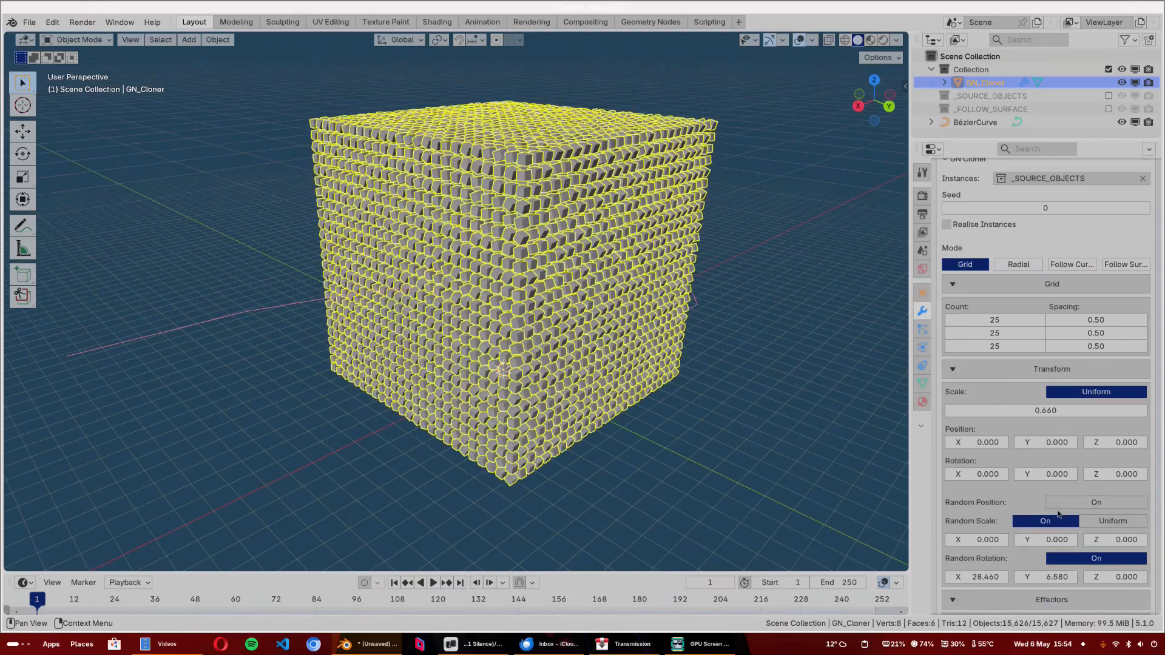
{"action": "left_click", "coordinate": [1059, 520]}
{"action": "left_click", "coordinate": [1066, 541]}
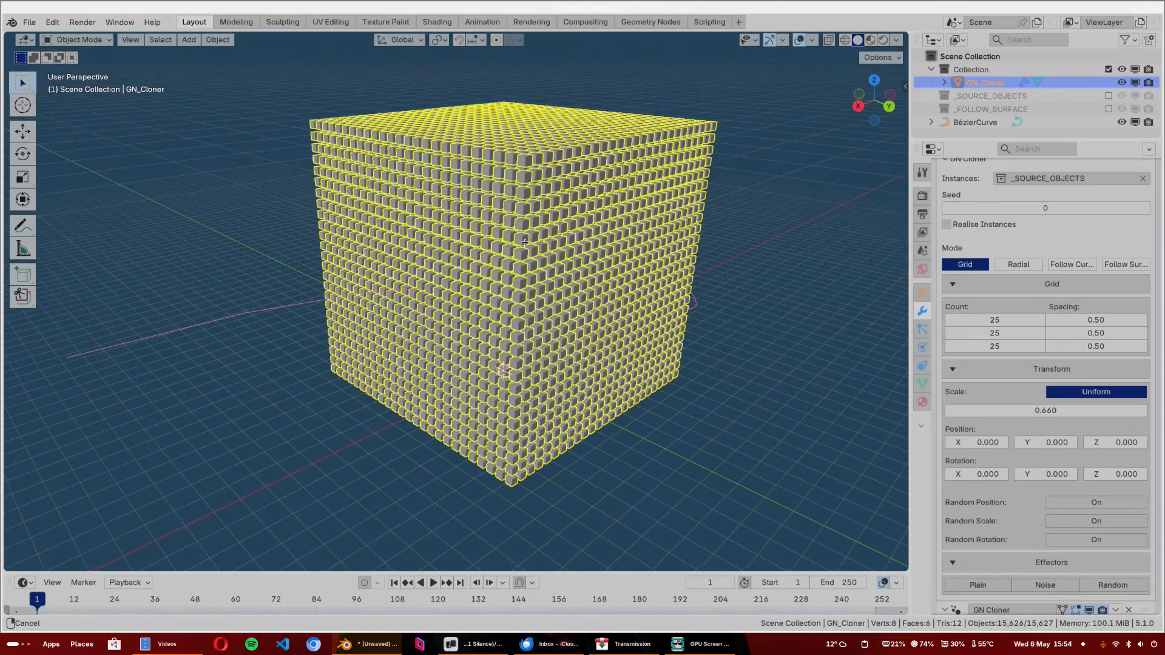
- Reduce the grid's Z count to 5
{"action": "left_click_drag", "start_coordinate": [995, 346], "coordinate": [945, 346]}
{"action": "middle_click_drag", "start_coordinate": [758, 370], "coordinate": [754, 258], "text": "shift"}
{"action": "scroll", "coordinate": [755, 258], "scroll_direction": "up", "scroll_amount": 2}
{"action": "scroll", "coordinate": [1032, 496], "scroll_direction": "down", "scroll_amount": 1}
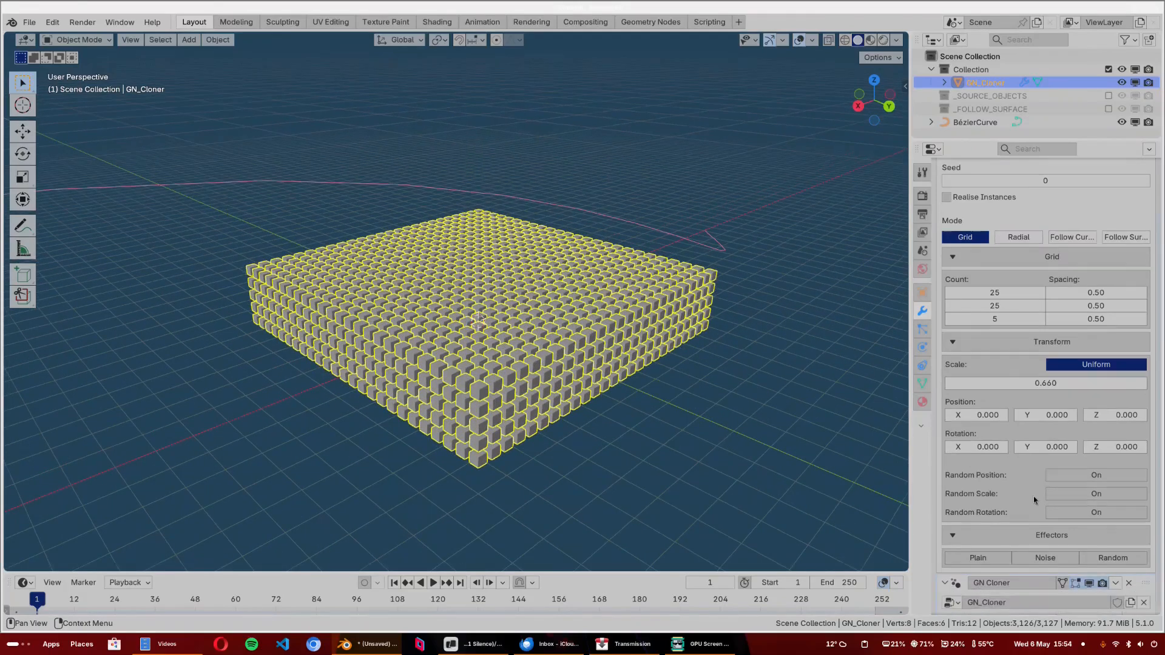
- Enable the Plain effector and add a Plain Axes empty to the scene, keeping the cloner selected
{"action": "left_click", "coordinate": [977, 558]}
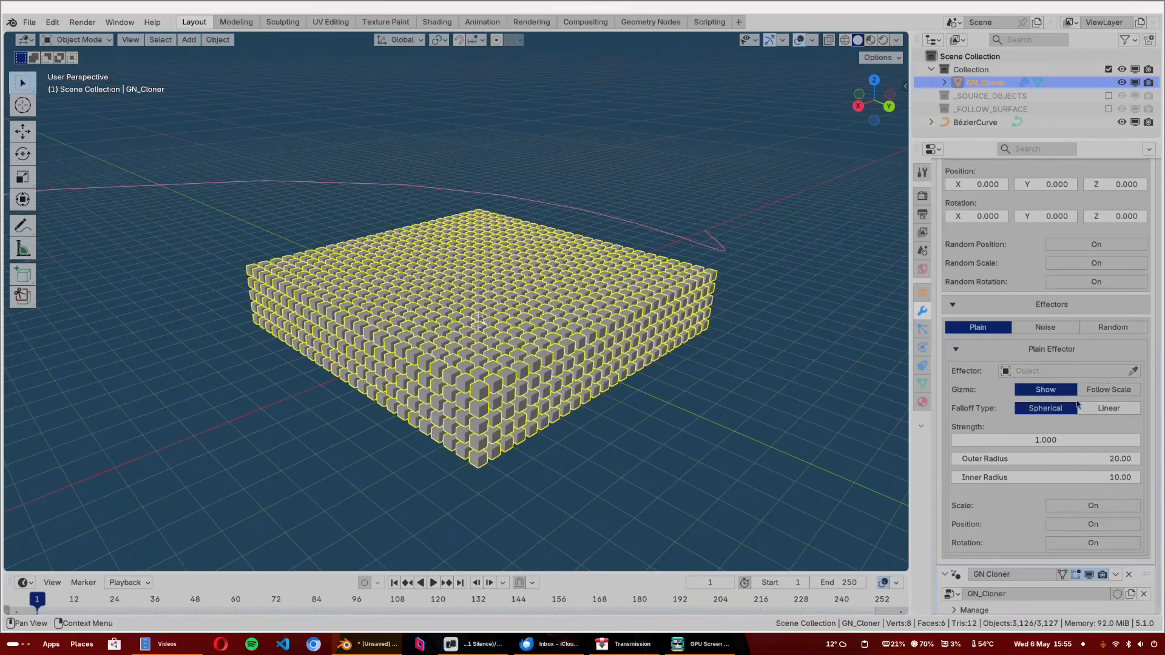
{"action": "key", "text": "shift+a"}
{"action": "mouse_move", "coordinate": [522, 491]}
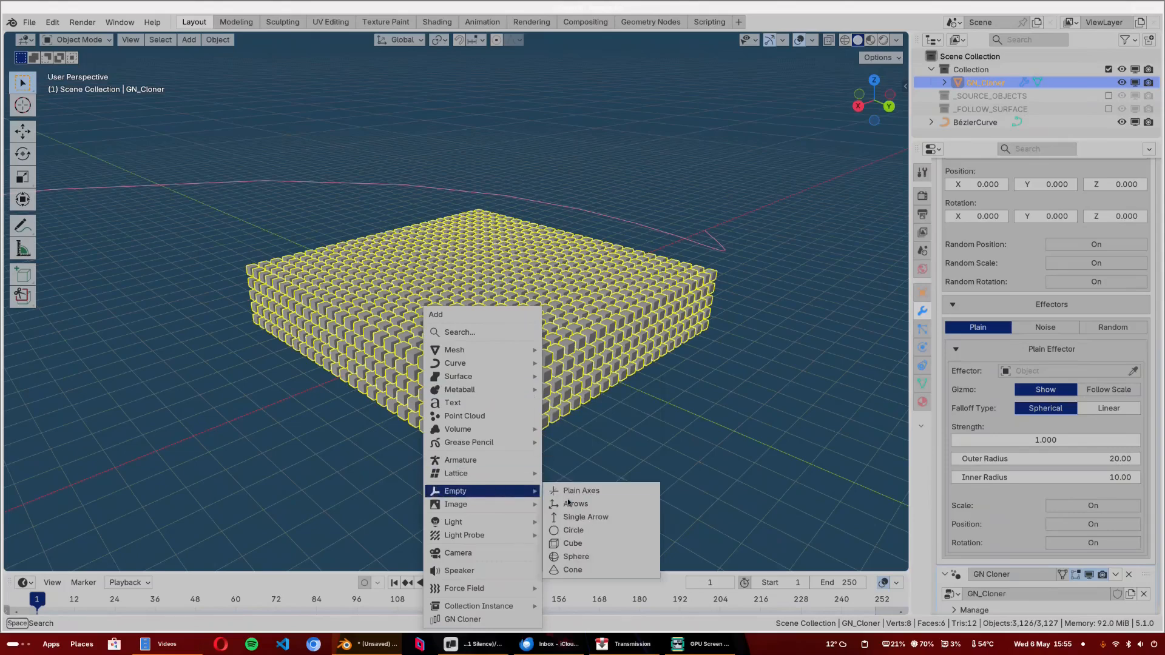
{"action": "left_click", "coordinate": [568, 492]}
{"action": "left_click", "coordinate": [697, 310]}
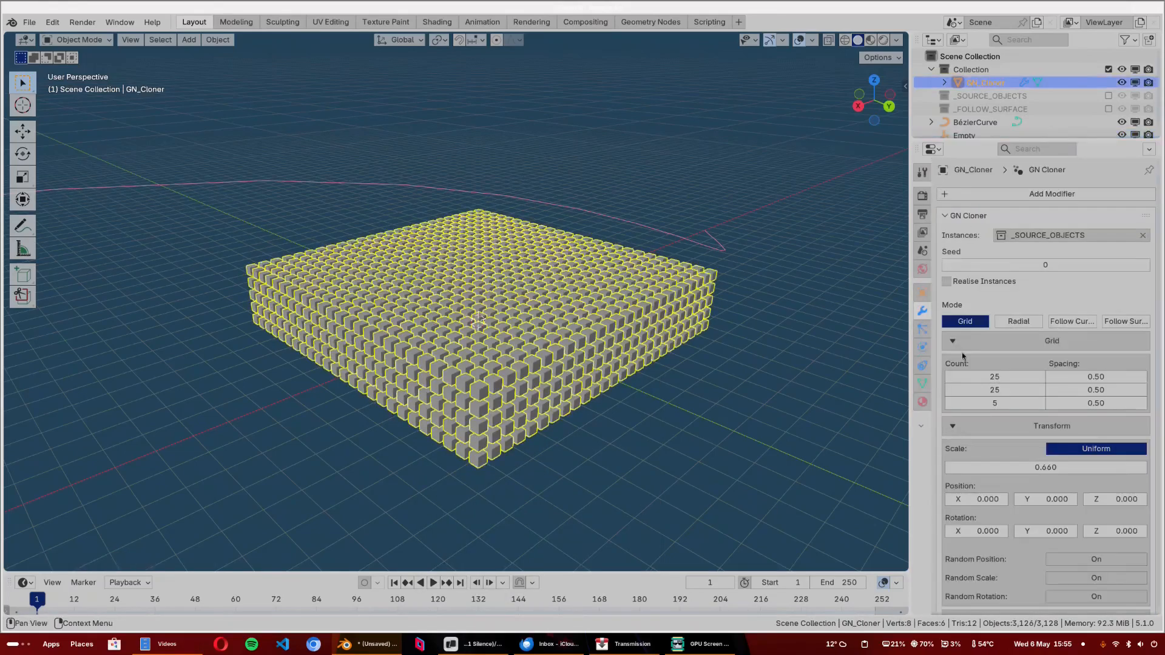
- Assign Empty as the Plain effector's object and enable Follow Scale for its gizmo
{"action": "scroll", "coordinate": [998, 372], "scroll_direction": "down", "scroll_amount": 5}
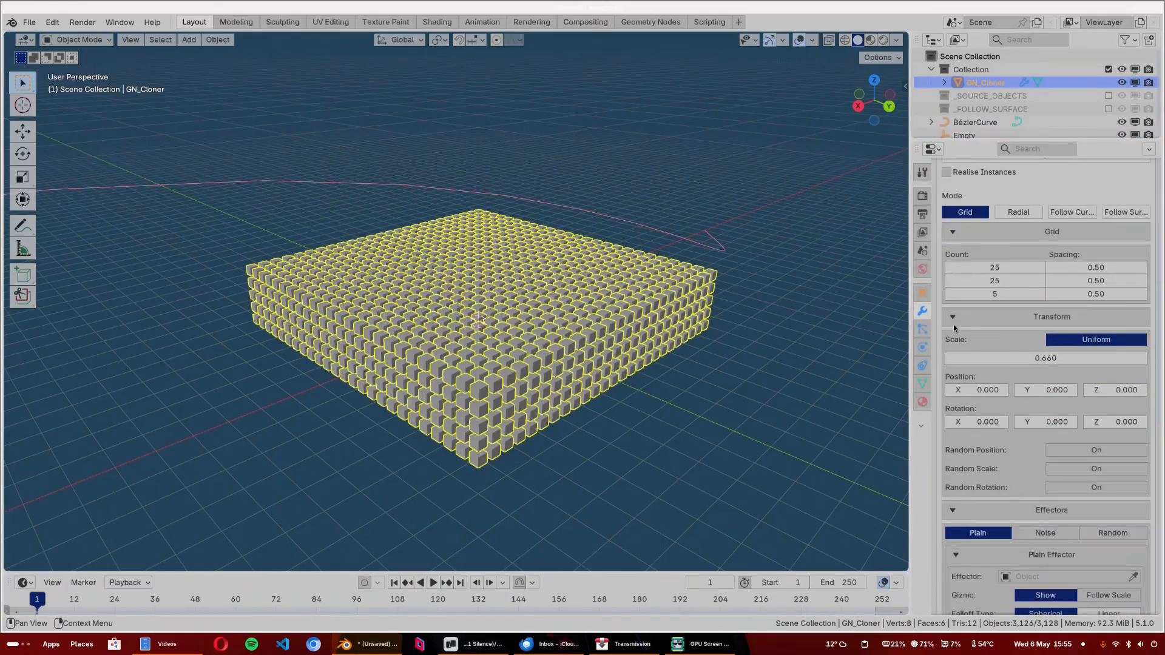
{"action": "left_click", "coordinate": [953, 317]}
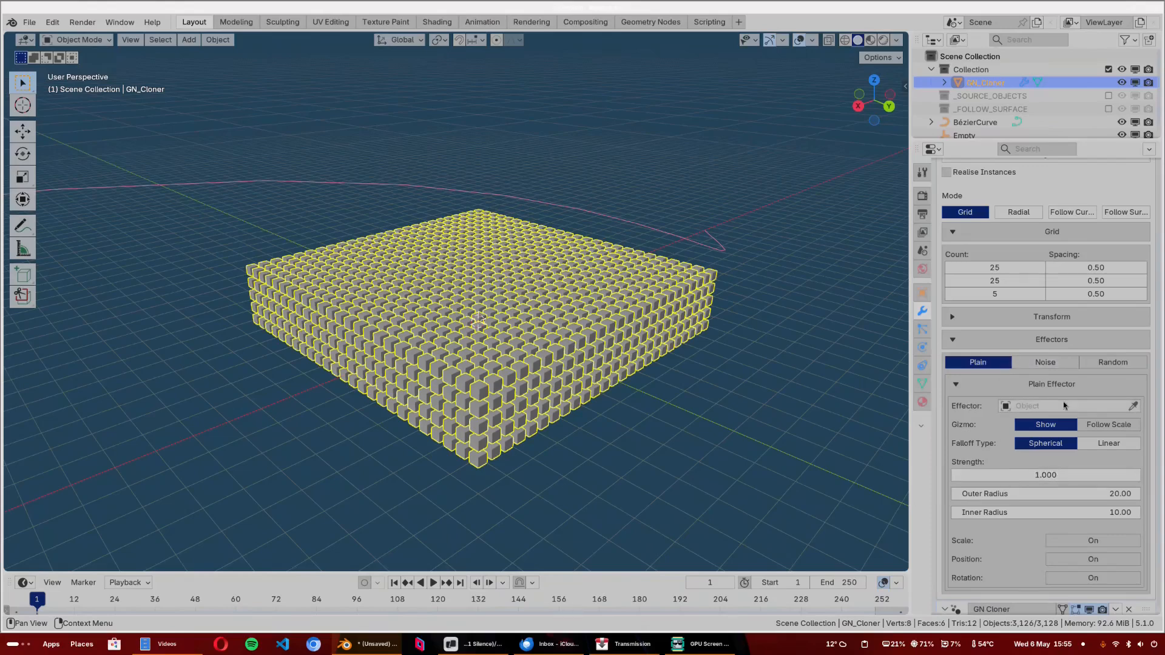
{"action": "left_click", "coordinate": [1033, 406]}
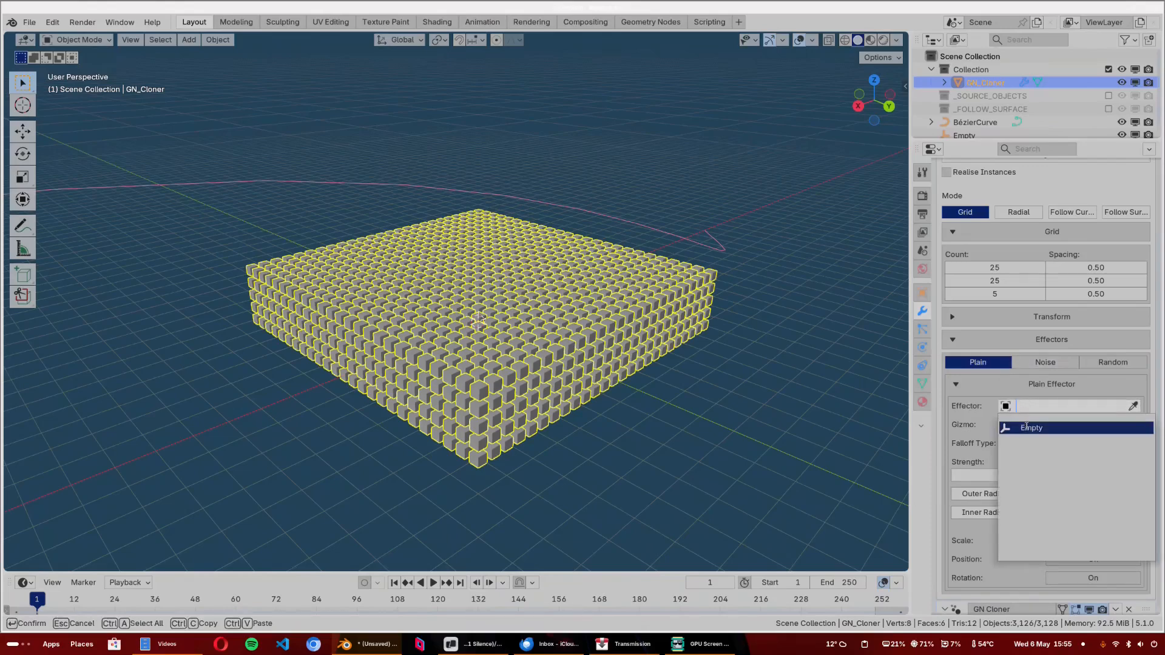
{"action": "left_click", "coordinate": [1028, 427]}
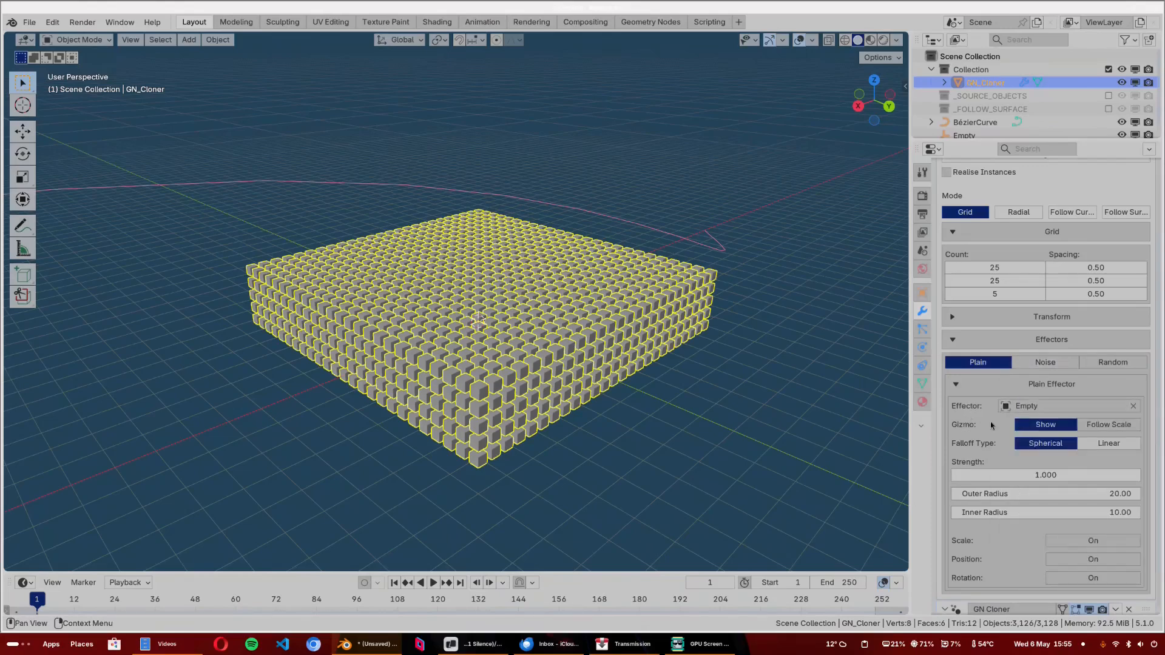
{"action": "left_click", "coordinate": [1103, 426]}
{"action": "scroll", "coordinate": [552, 372], "scroll_direction": "down", "scroll_amount": 4}
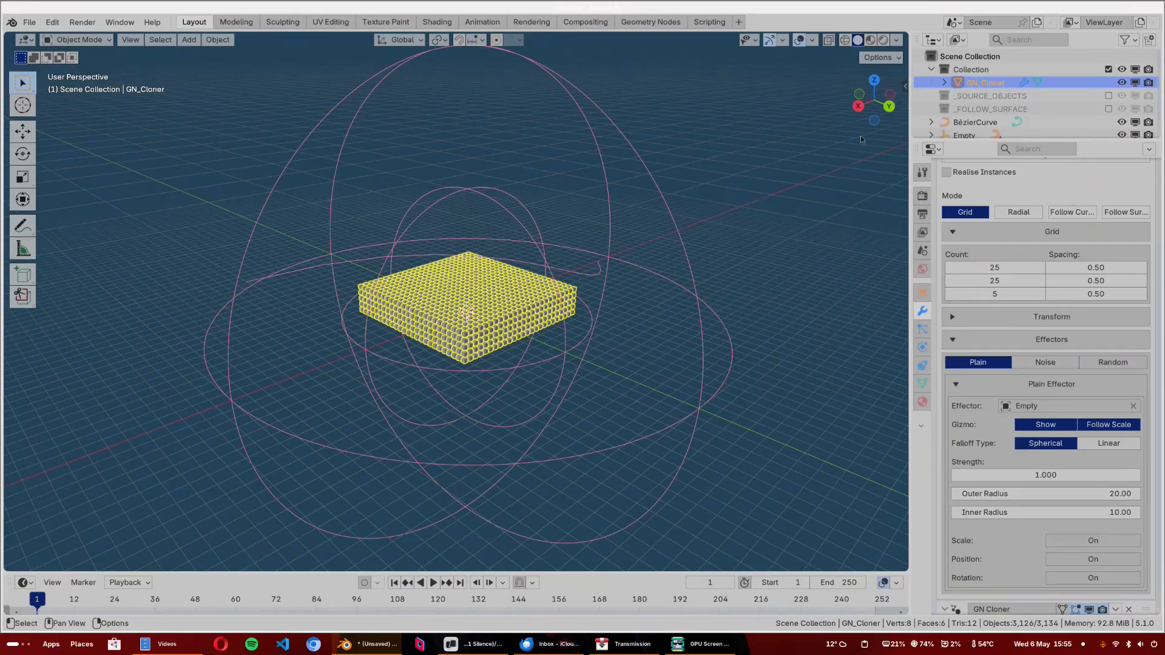
- Scale the Empty down to about 0.435 so its falloff gizmo fits around the clone grid
{"action": "left_click", "coordinate": [964, 135]}
{"action": "key", "text": "s"}
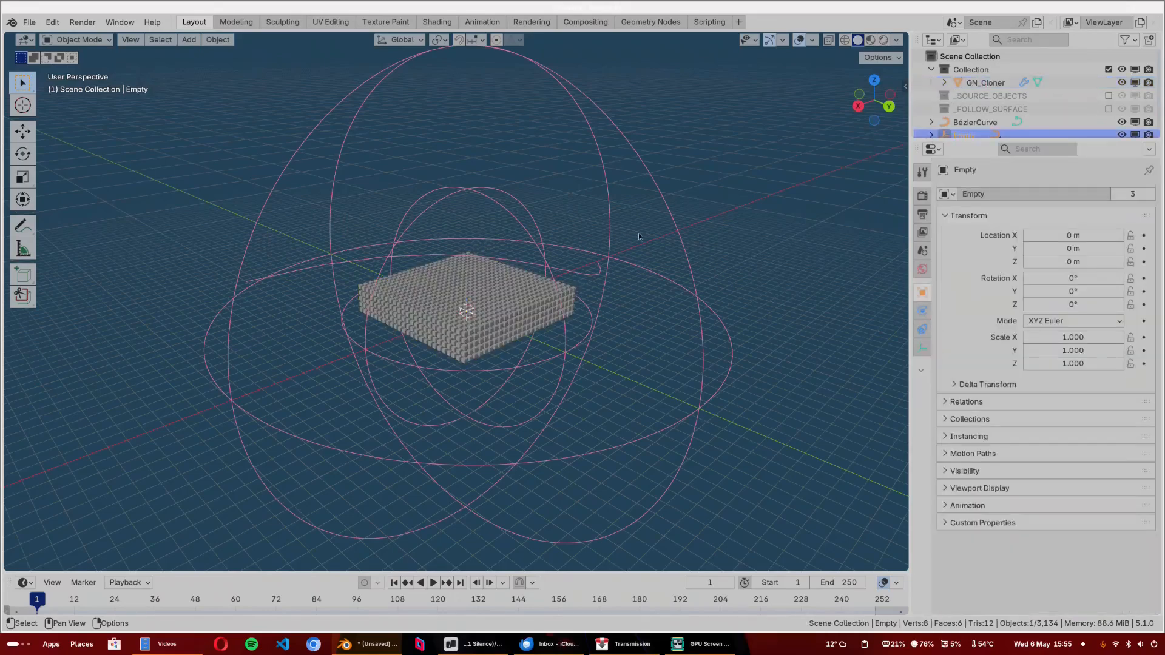
{"action": "left_click", "coordinate": [540, 266]}
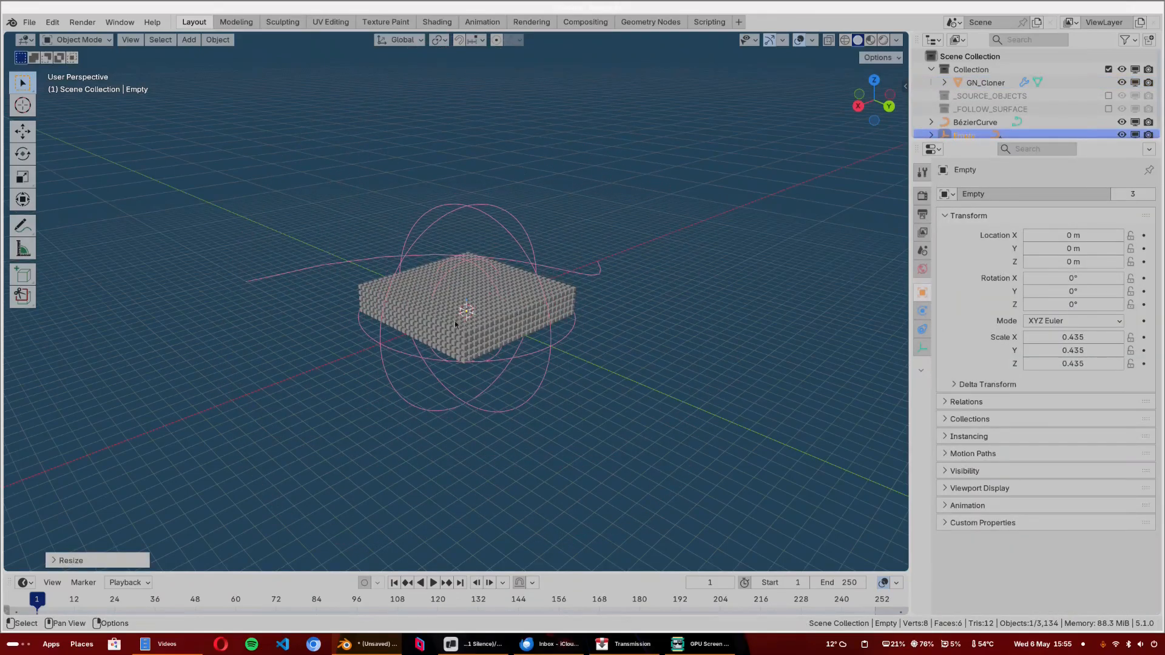
{"action": "scroll", "coordinate": [453, 322], "scroll_direction": "up", "scroll_amount": 3}
- Turn on uniform Scale in the cloner's Plain effector and set it to -1
{"action": "left_click", "coordinate": [573, 327]}
{"action": "left_click", "coordinate": [922, 310]}
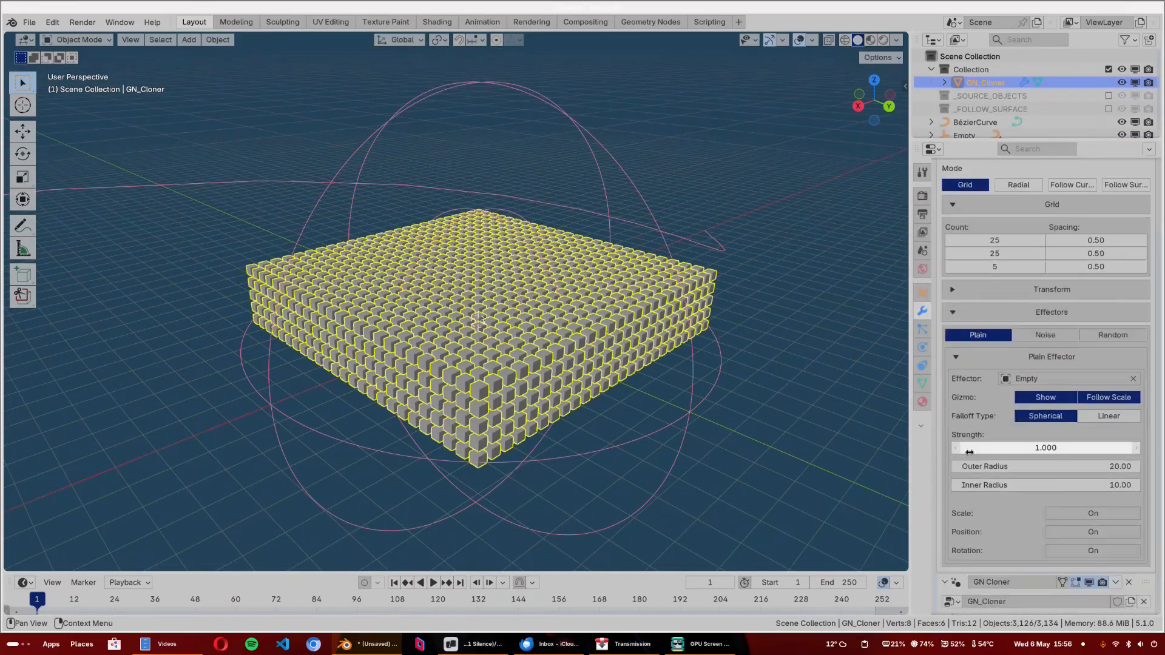
{"action": "scroll", "coordinate": [1043, 424], "scroll_direction": "down", "scroll_amount": 1}
{"action": "left_click", "coordinate": [1060, 519]}
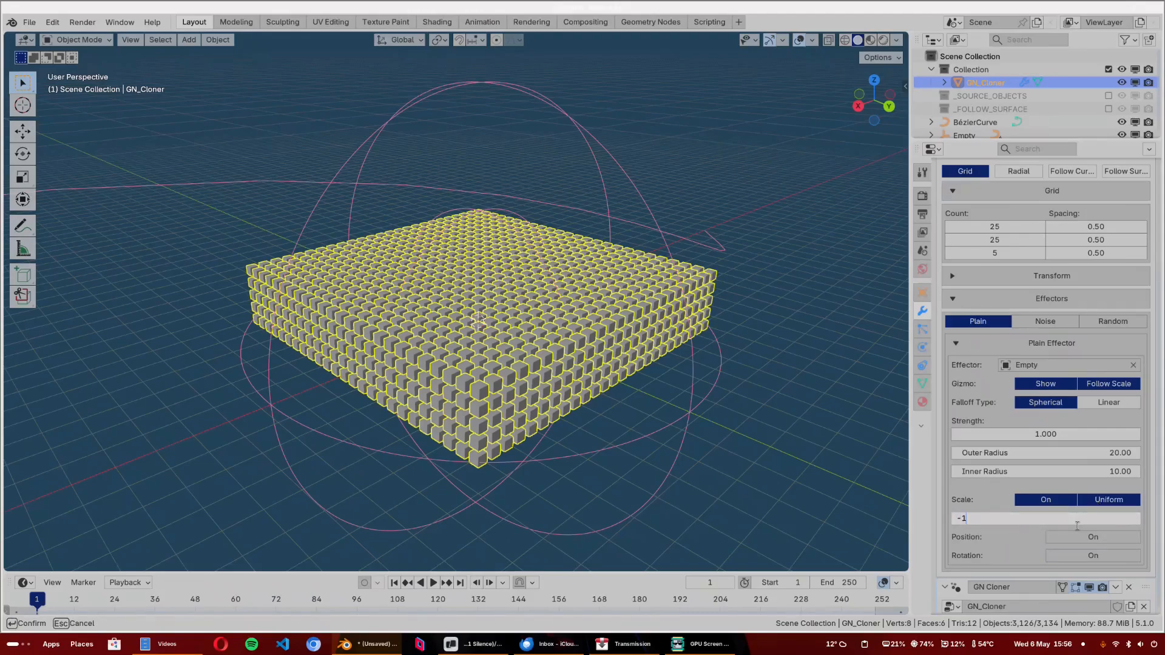
{"action": "key", "text": "Return"}
- Move the Empty across the grid in the XY plane to about X -3.40 m, Y -4.44 m
{"action": "middle_click_drag", "start_coordinate": [516, 285], "coordinate": [525, 313]}
{"action": "left_click", "coordinate": [515, 352]}
{"action": "key", "text": "g"}
{"action": "key", "text": "shift+z"}
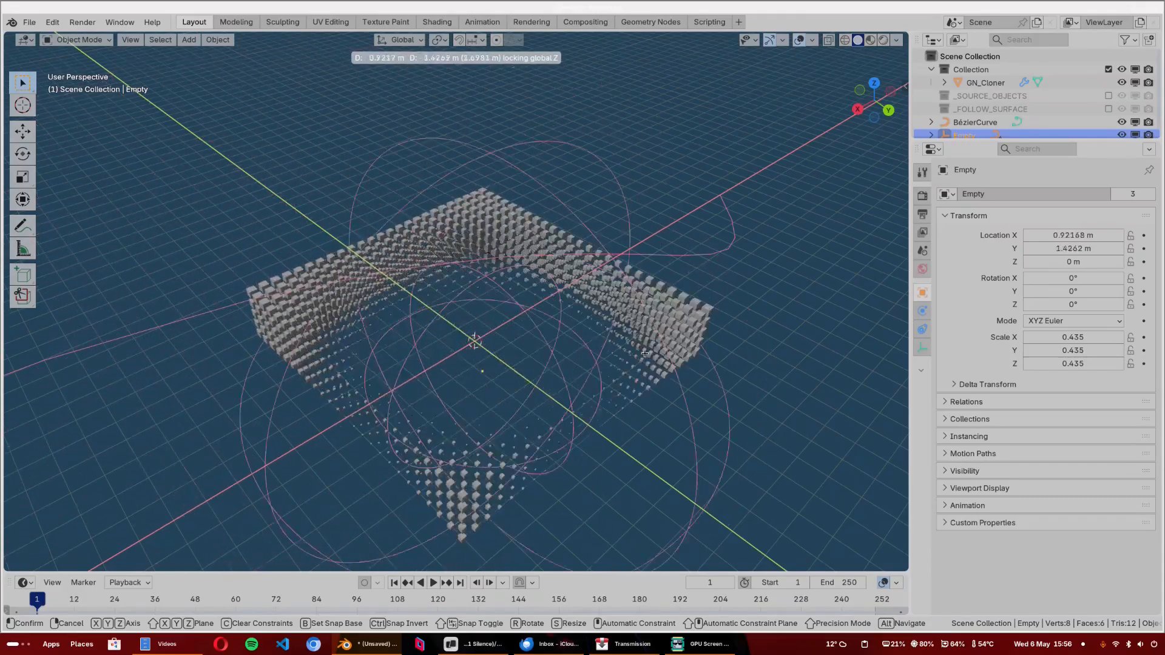
{"action": "left_click", "coordinate": [627, 245]}
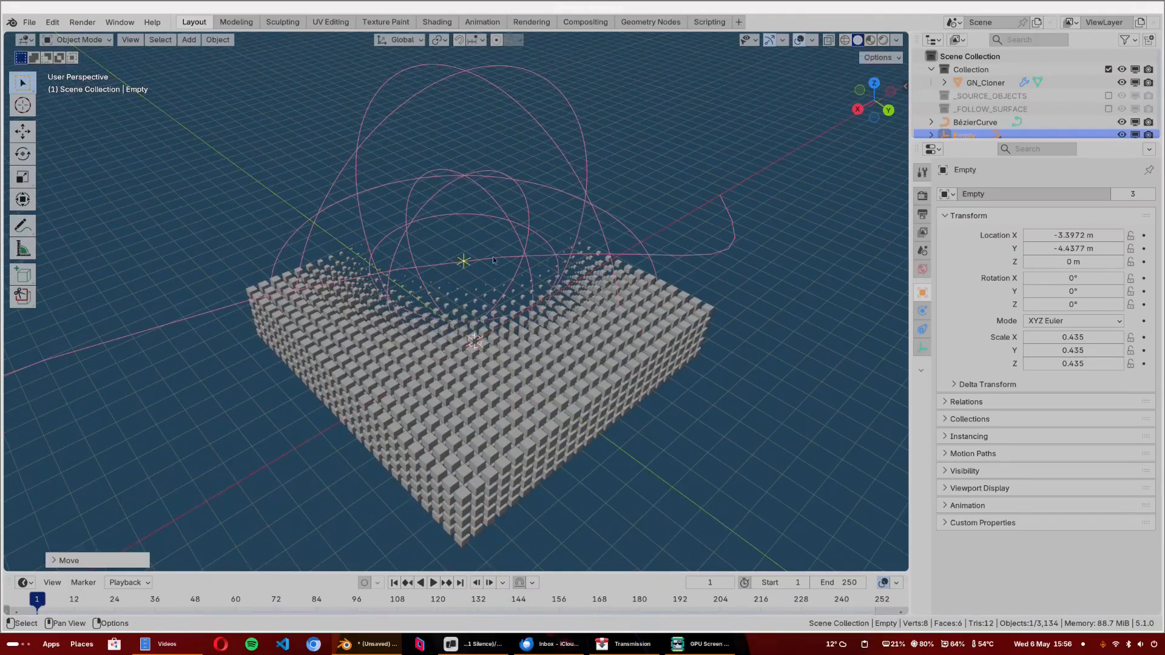
- Switch the cloner's Plain effector to Linear falloff and try the Y and Z linear axes
{"action": "left_click", "coordinate": [643, 309]}
{"action": "scroll", "coordinate": [1021, 517], "scroll_direction": "down", "scroll_amount": 3}
{"action": "left_click", "coordinate": [1086, 469]}
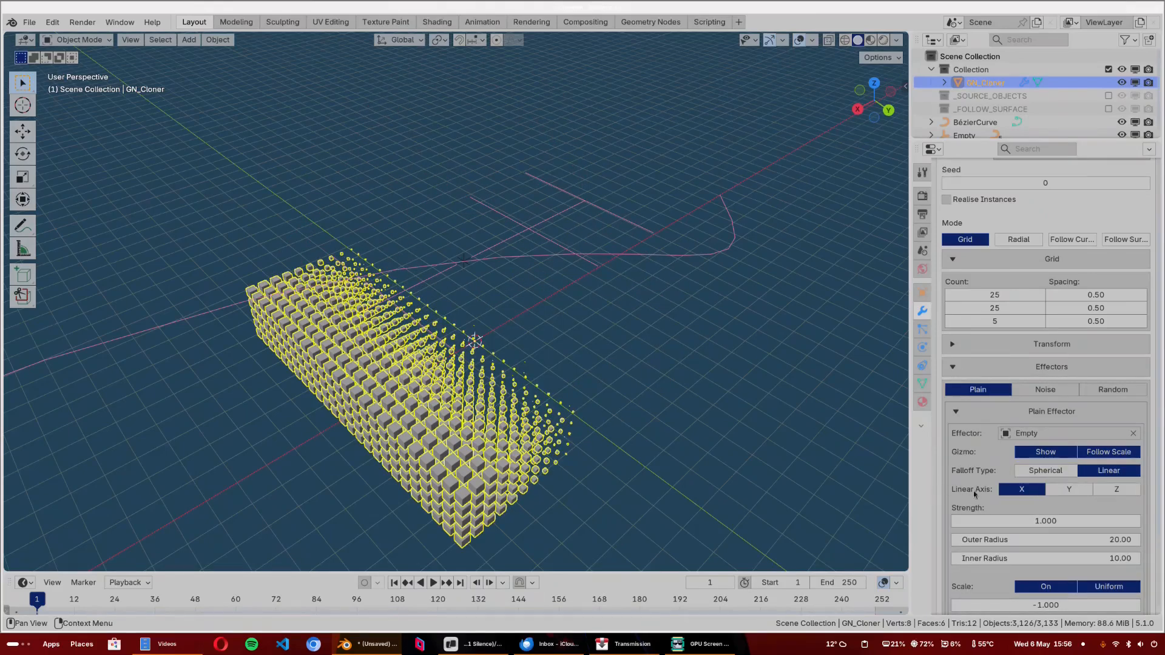
{"action": "left_click", "coordinate": [1050, 489]}
{"action": "left_click", "coordinate": [1123, 493]}
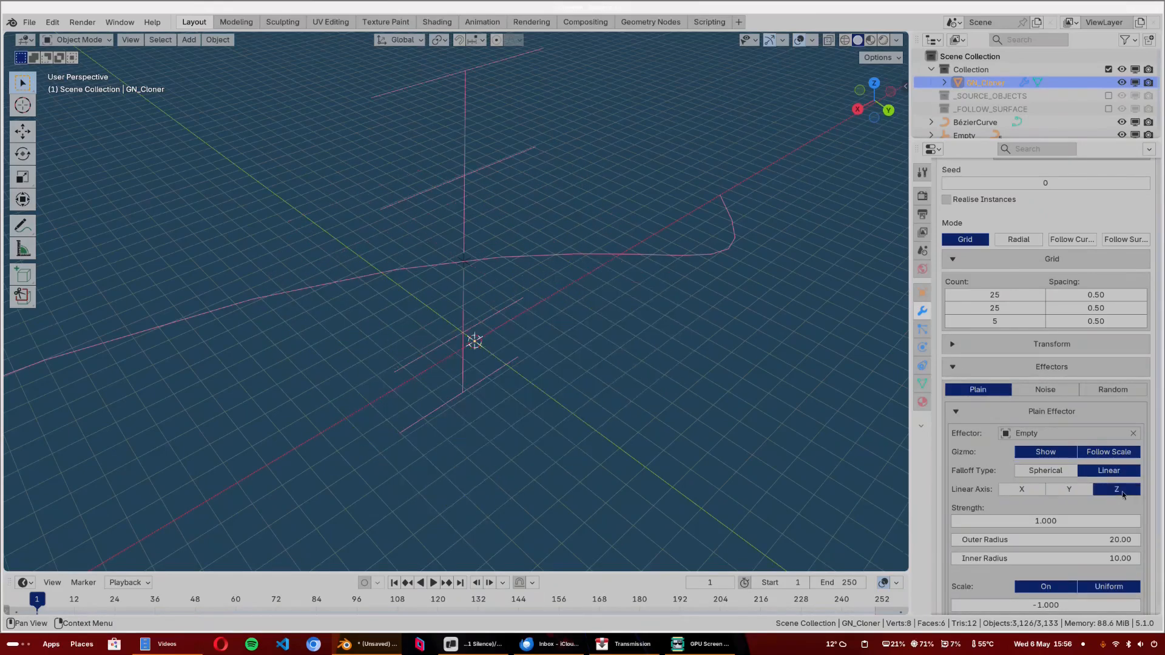
- Move the Empty along the Z axis to sweep the linear falloff vertically through the clone grid
{"action": "left_click", "coordinate": [464, 262]}
{"action": "key", "text": "g"}
{"action": "key", "text": "z"}
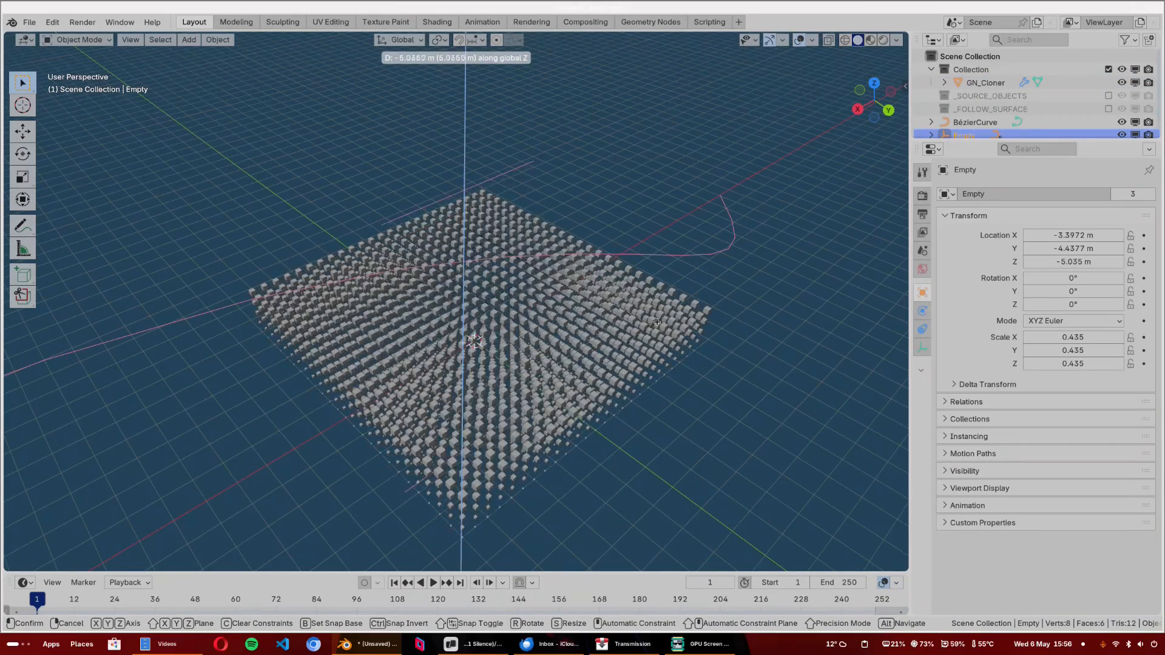
{"action": "left_click", "coordinate": [692, 246]}
- Set the falloff type of the cloner's Plain effector back to Spherical
{"action": "left_click", "coordinate": [955, 82]}
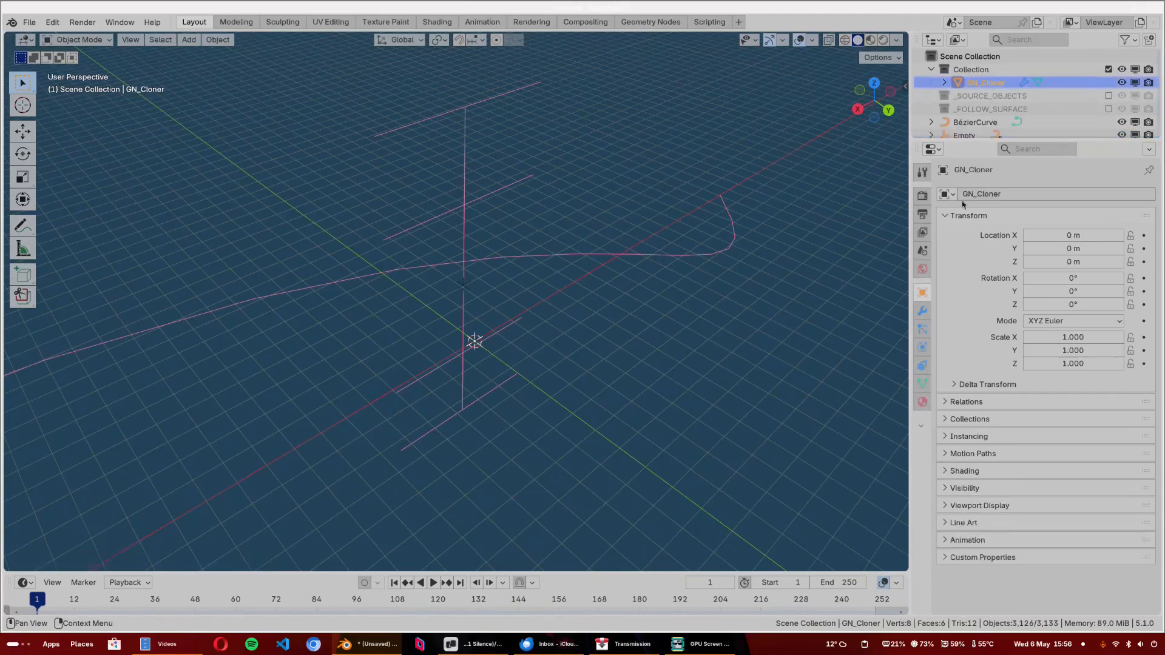
{"action": "left_click", "coordinate": [922, 310]}
{"action": "scroll", "coordinate": [958, 515], "scroll_direction": "down", "scroll_amount": 3}
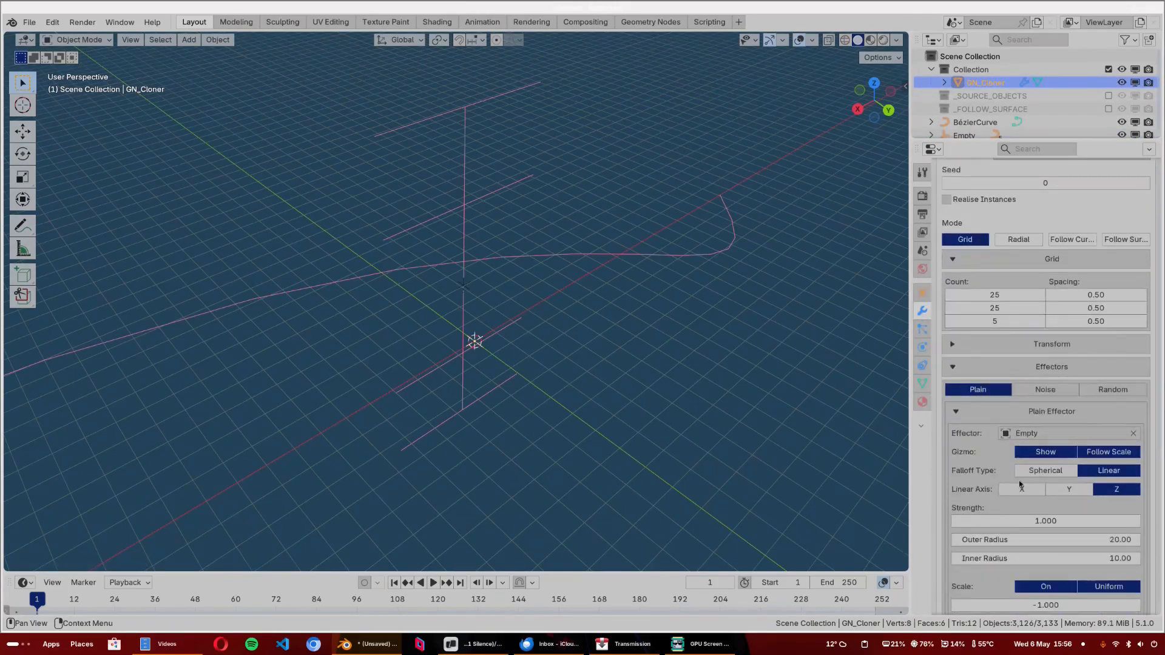
{"action": "left_click", "coordinate": [1045, 470]}
{"action": "middle_click_drag", "start_coordinate": [415, 235], "coordinate": [526, 342]}
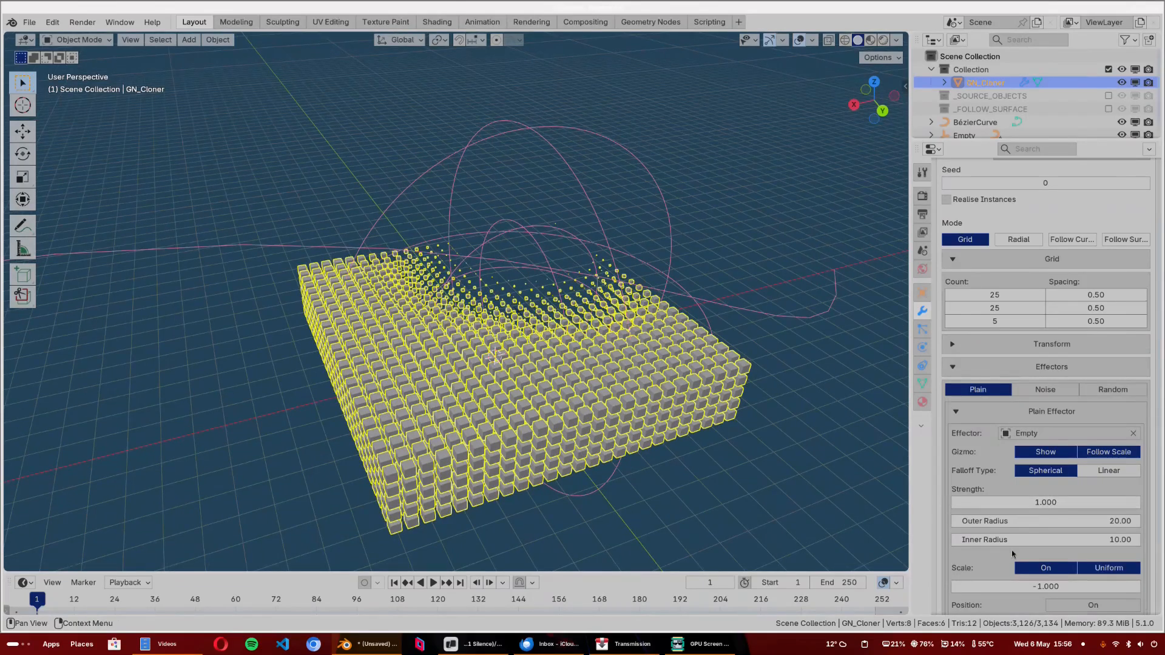
- Turn on Position and Rotation in the Plain effector, with Position X at about -2.09 and Rotation Y at about 75.25
{"action": "scroll", "coordinate": [1011, 550], "scroll_direction": "down", "scroll_amount": 3}
{"action": "left_click", "coordinate": [1092, 518]}
{"action": "left_click_drag", "start_coordinate": [979, 537], "coordinate": [934, 536]}
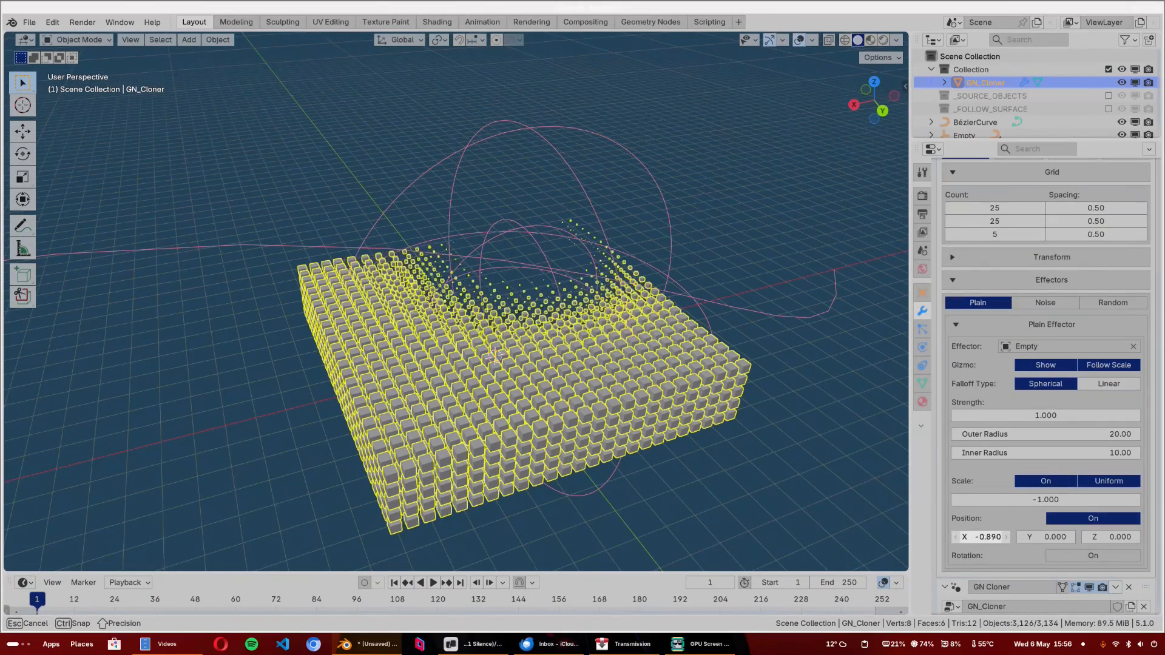
{"action": "left_click_drag", "start_coordinate": [934, 537], "coordinate": [873, 537]}
{"action": "left_click", "coordinate": [1092, 556]}
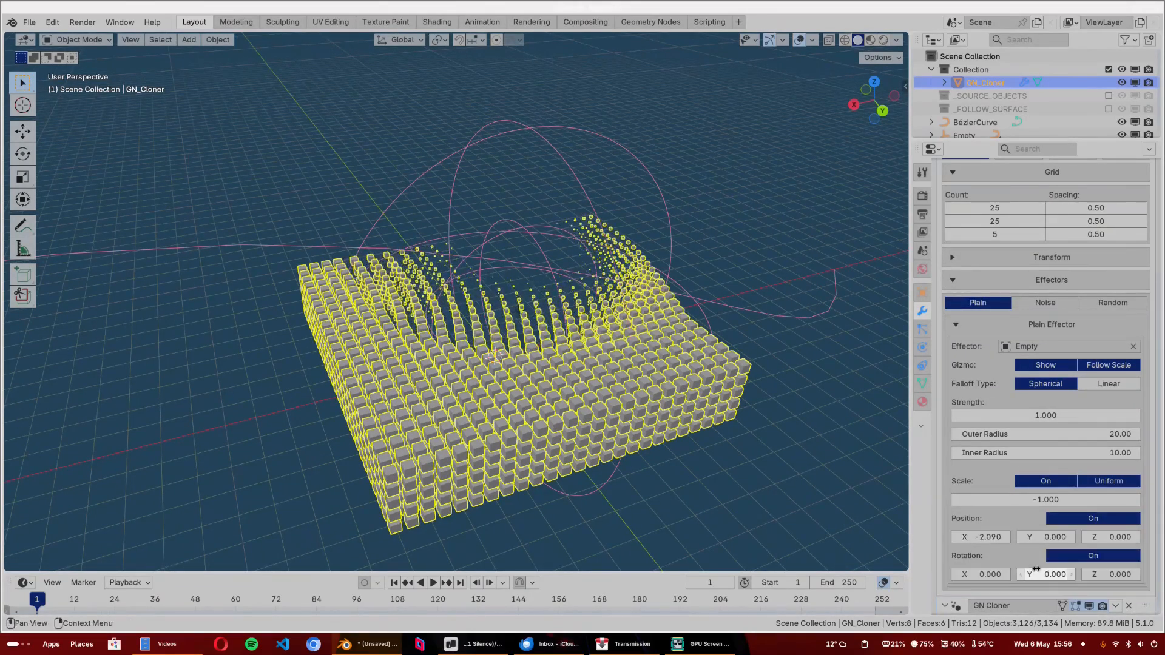
{"action": "left_click_drag", "start_coordinate": [1044, 574], "coordinate": [1152, 573]}
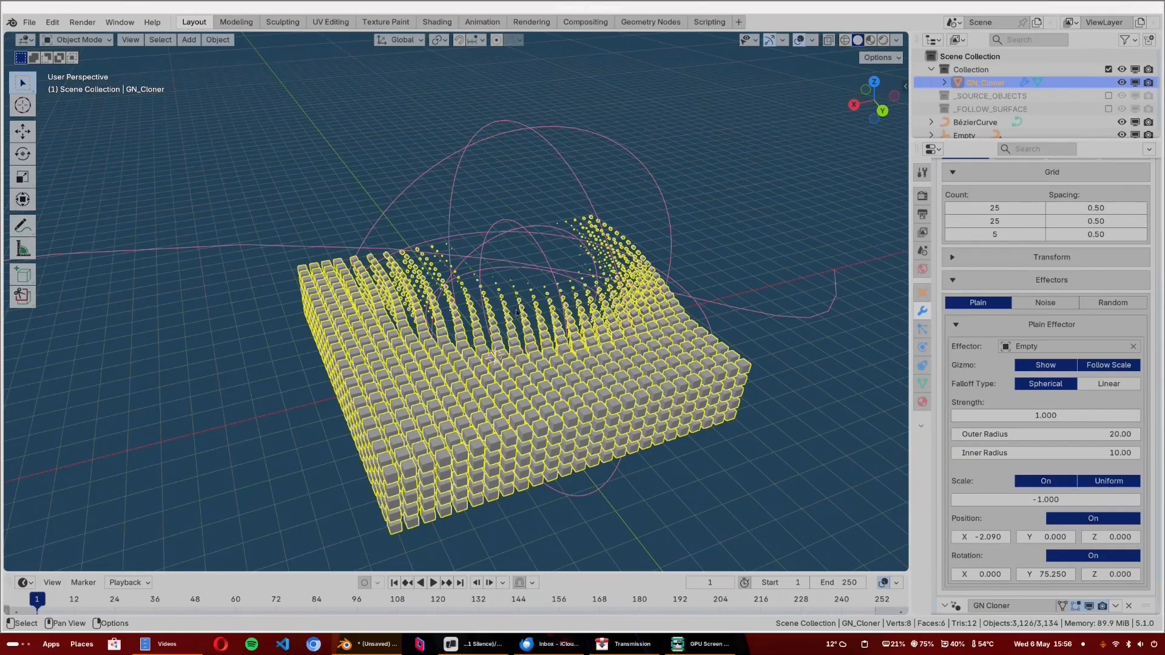
- Move the Empty in the XY plane to test the Plain effector's position and rotation offsets
{"action": "left_click", "coordinate": [495, 356]}
{"action": "key", "text": "g"}
{"action": "key", "text": "shift+z"}
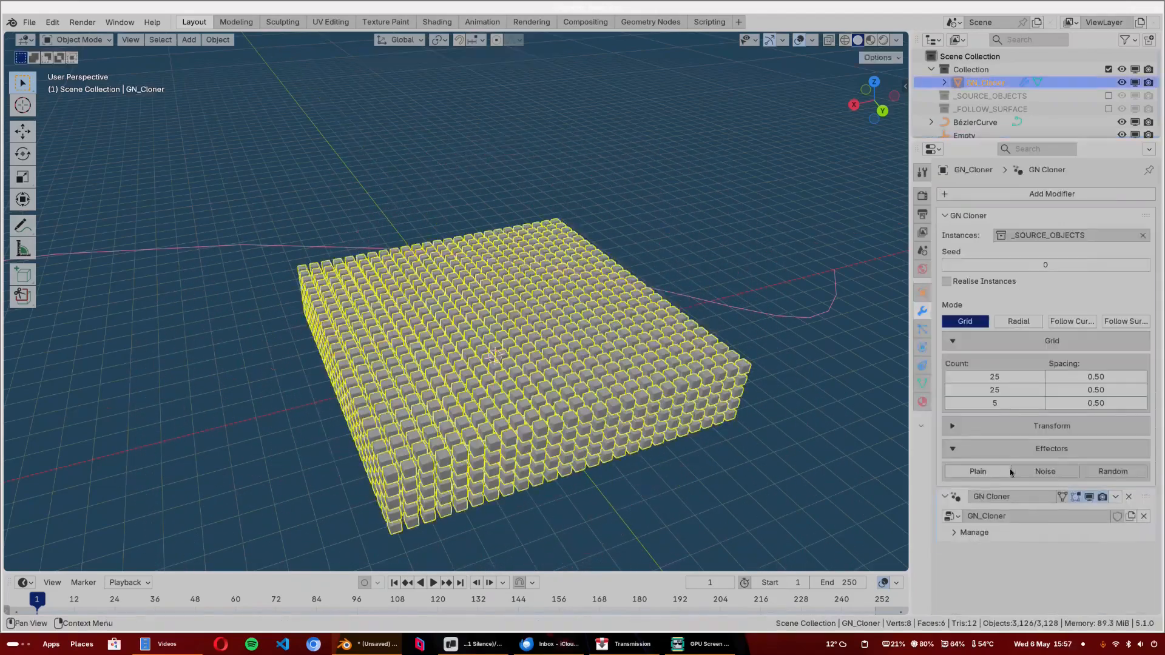
- Switch the cloner from the Plain to the Noise effector and expand the Noise effector settings
{"action": "left_click", "coordinate": [1026, 476]}
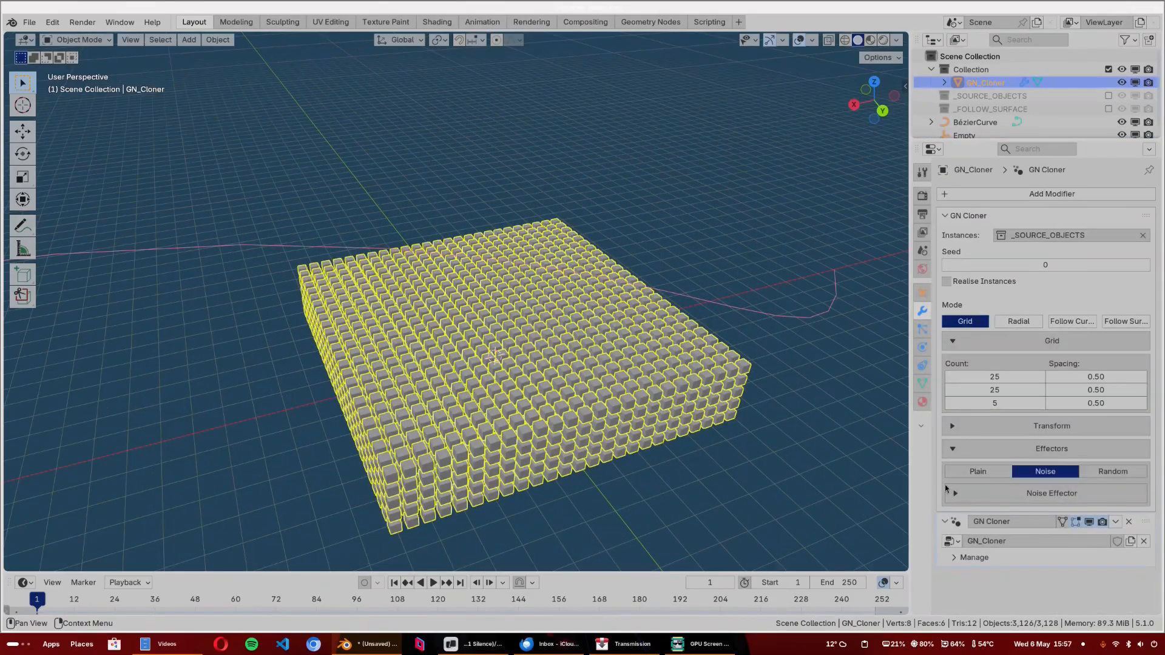
{"action": "left_click", "coordinate": [952, 493]}
{"action": "scroll", "coordinate": [971, 492], "scroll_direction": "down", "scroll_amount": 5}
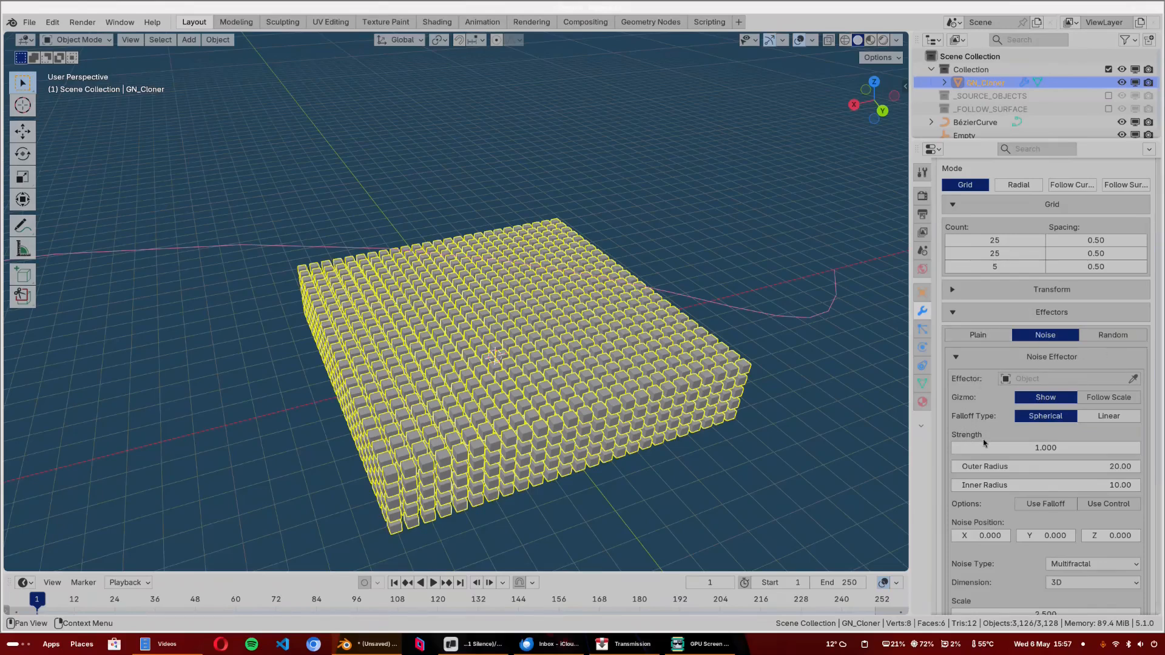
{"action": "scroll", "coordinate": [984, 442], "scroll_direction": "down", "scroll_amount": 6}
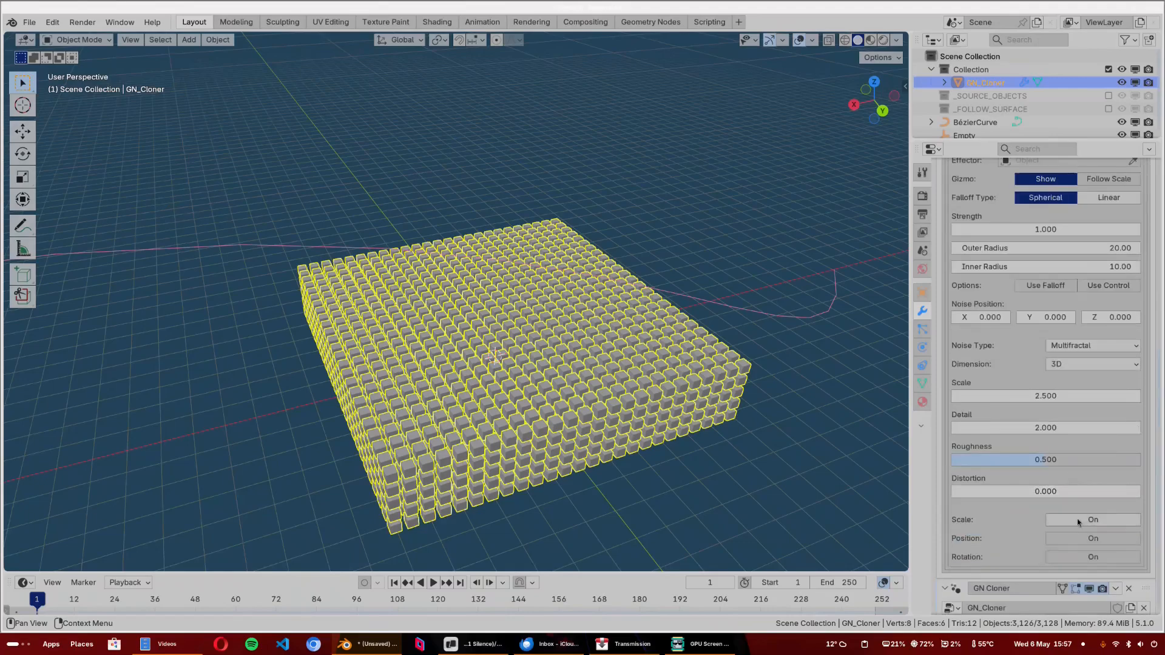
- Turn on the Noise effector's Position with Z at about 0.67 and its uniform Scale at about 0.76
{"action": "left_click", "coordinate": [1100, 539]}
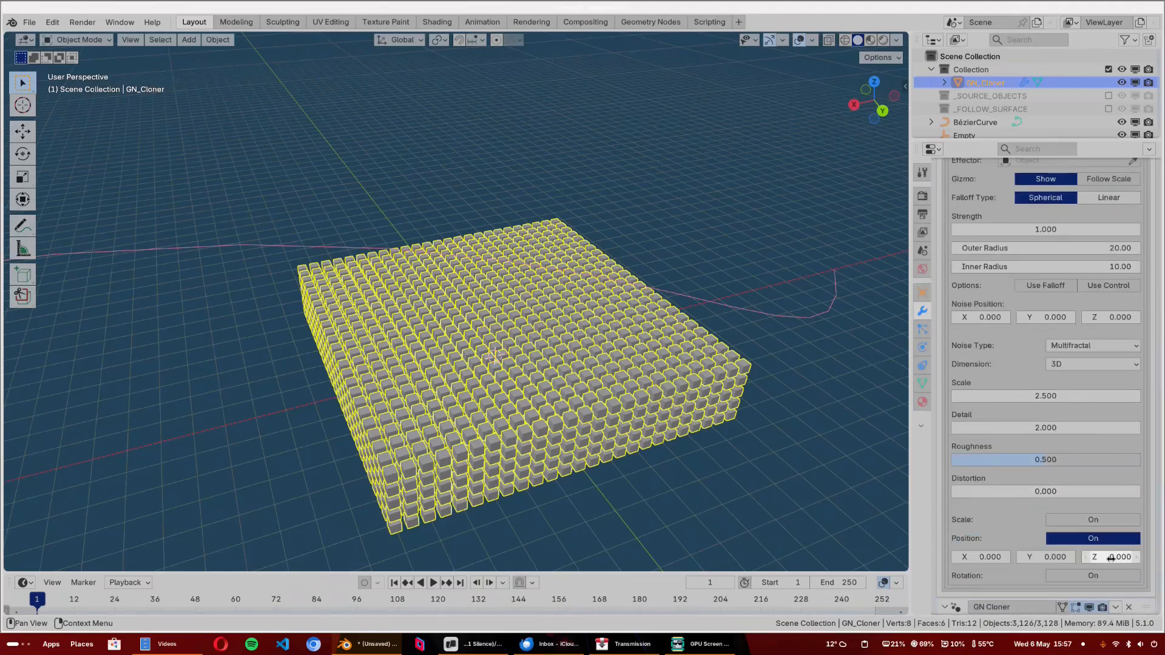
{"action": "left_click_drag", "start_coordinate": [1110, 557], "coordinate": [1110, 557]}
{"action": "left_click", "coordinate": [1047, 520]}
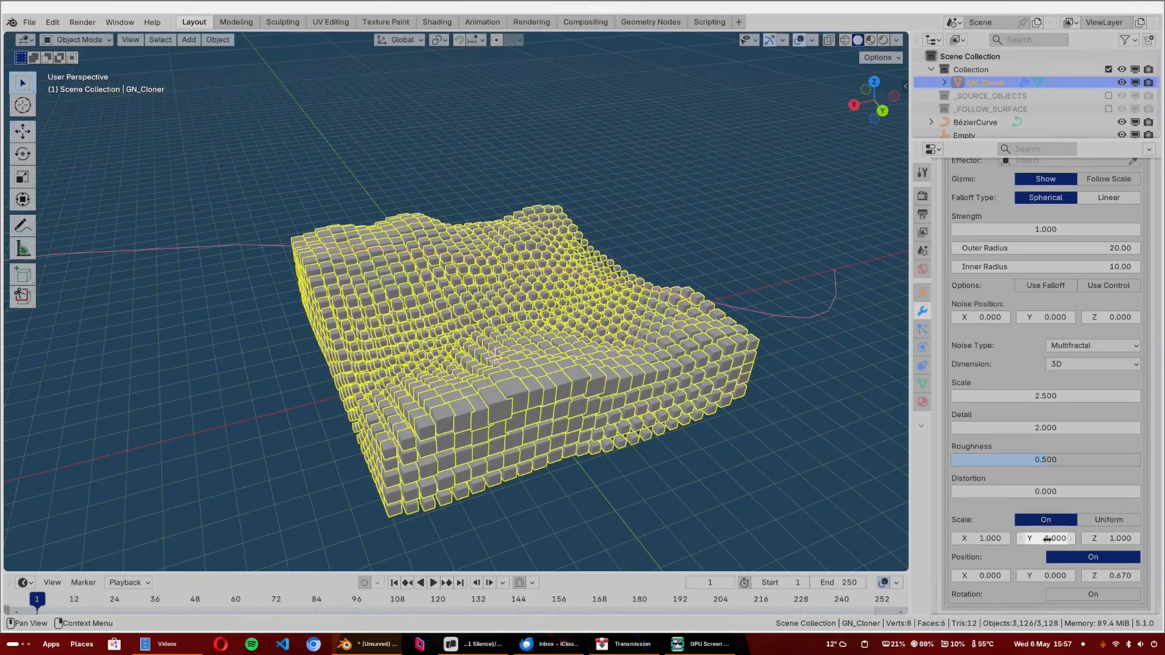
{"action": "left_click", "coordinate": [1108, 520]}
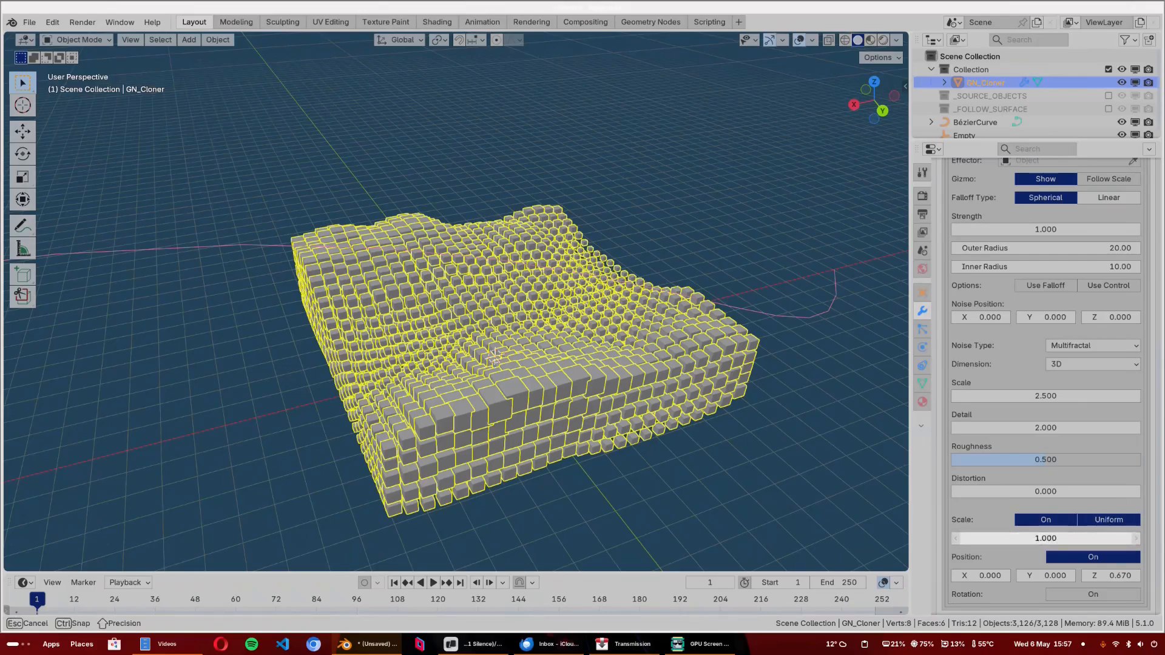
{"action": "mouse_move", "coordinate": [1056, 538]}
{"action": "left_mouse_down"}
{"action": "mouse_move", "coordinate": [1020, 538]}
{"action": "mouse_move", "coordinate": [1034, 538]}
{"action": "left_mouse_up"}
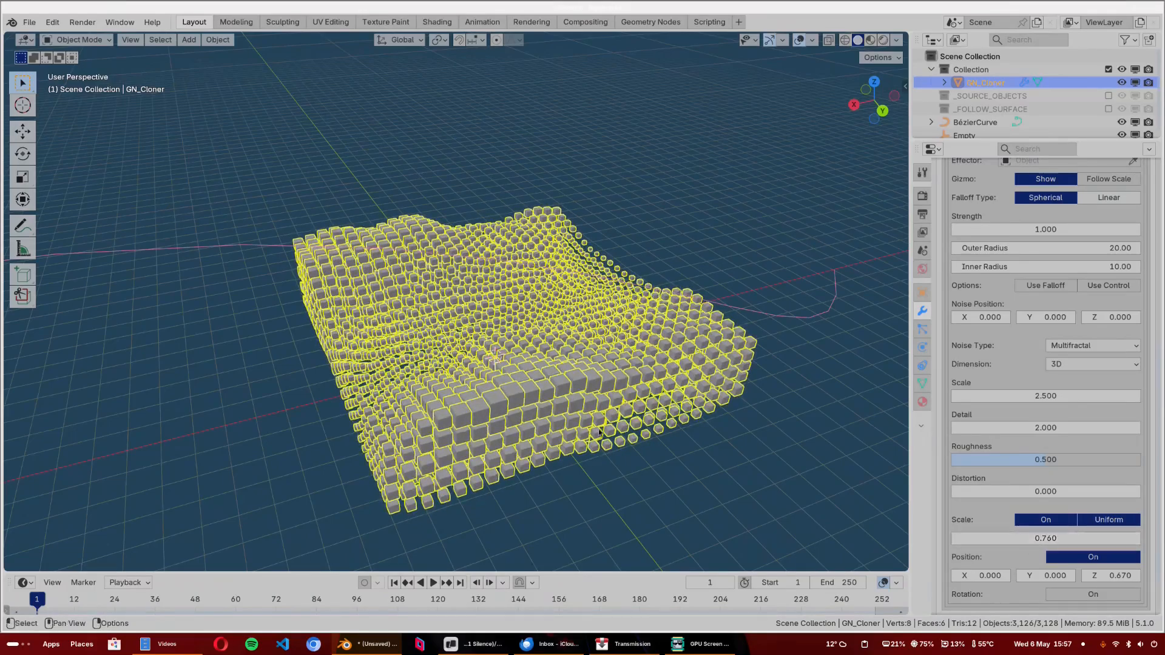
{"action": "middle_click_drag", "start_coordinate": [505, 360], "coordinate": [546, 388]}
{"action": "scroll", "coordinate": [998, 427], "scroll_direction": "up", "scroll_amount": 2}
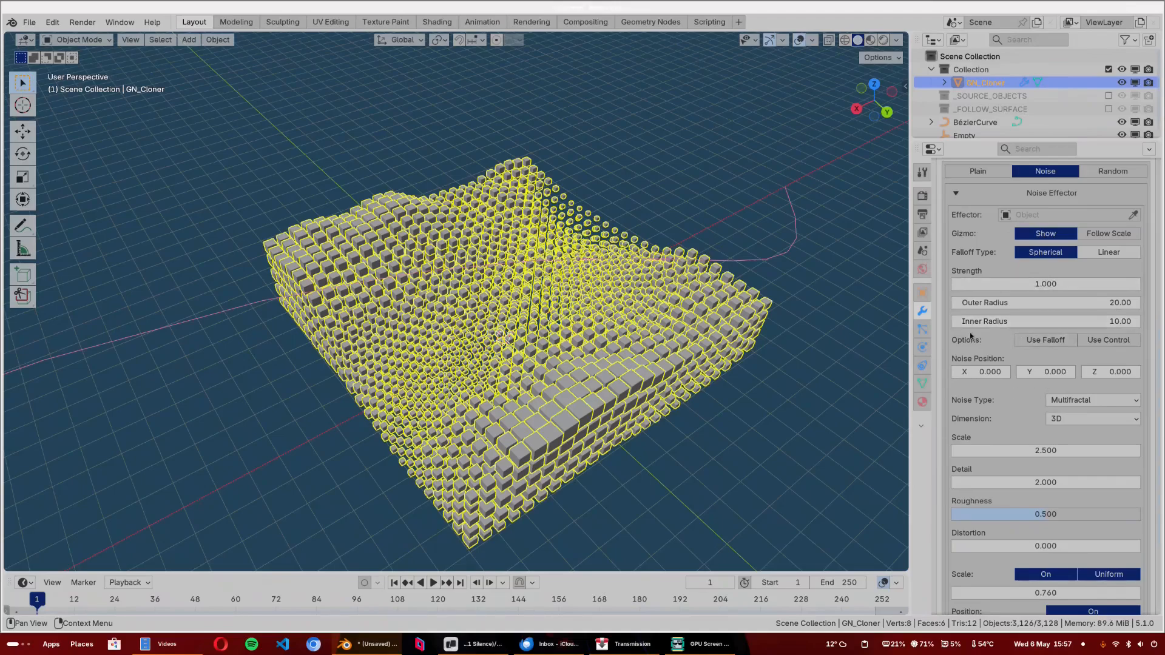
- Shift the Noise Position to about X 1.56, Y 4.35 and Z 0.10
{"action": "mouse_move", "coordinate": [1052, 372]}
{"action": "left_mouse_down"}
{"action": "mouse_move", "coordinate": [1092, 371]}
{"action": "mouse_move", "coordinate": [1068, 371]}
{"action": "left_mouse_up"}
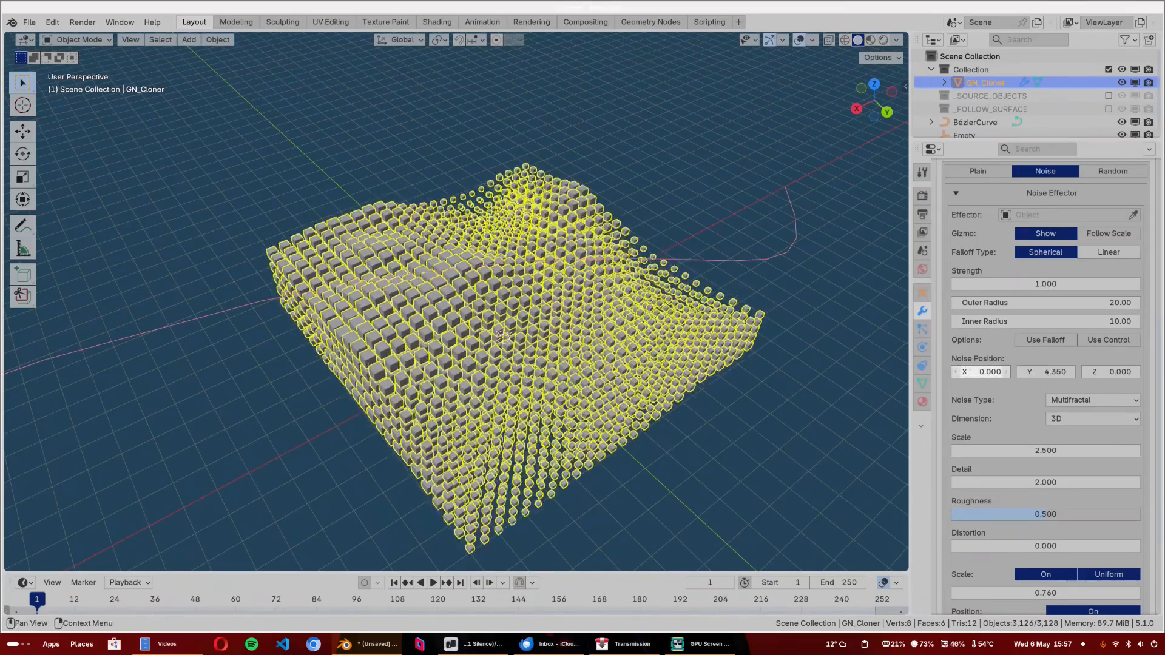
{"action": "mouse_move", "coordinate": [983, 372]}
{"action": "left_mouse_down"}
{"action": "mouse_move", "coordinate": [1019, 371]}
{"action": "mouse_move", "coordinate": [995, 372]}
{"action": "left_mouse_up"}
{"action": "left_click_drag", "start_coordinate": [1118, 369], "coordinate": [1124, 370]}
- Review the noise type and dimension options, keeping Multifractal and 3D, and set the noise Scale to 2.4
{"action": "left_click", "coordinate": [1108, 402]}
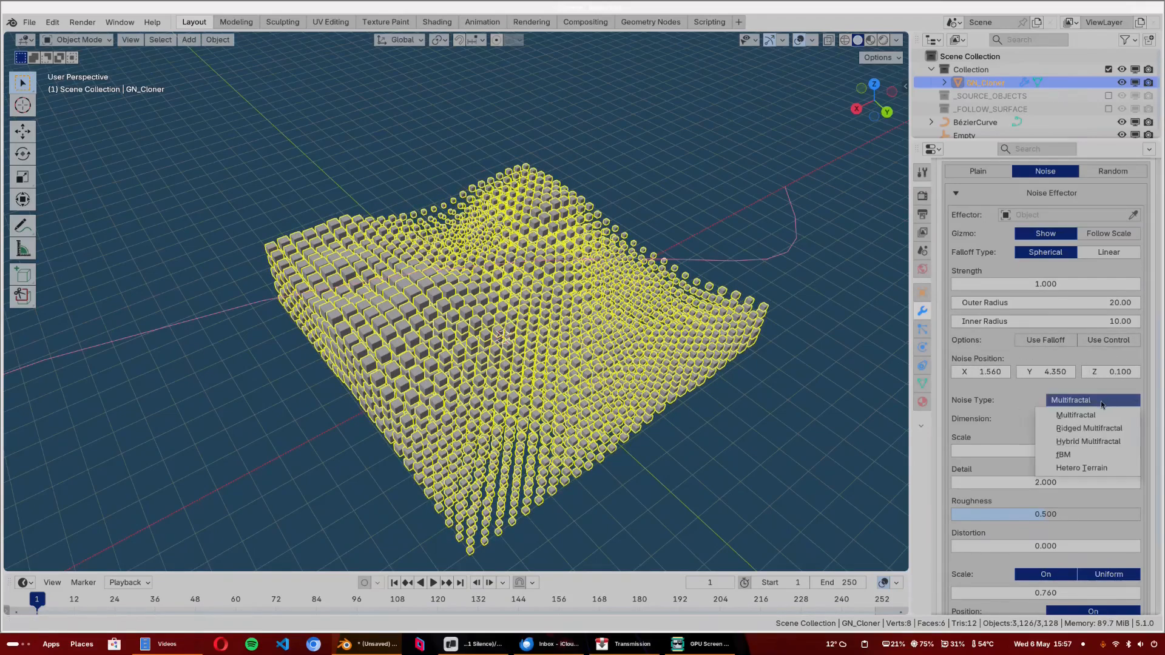
{"action": "left_click", "coordinate": [1070, 419]}
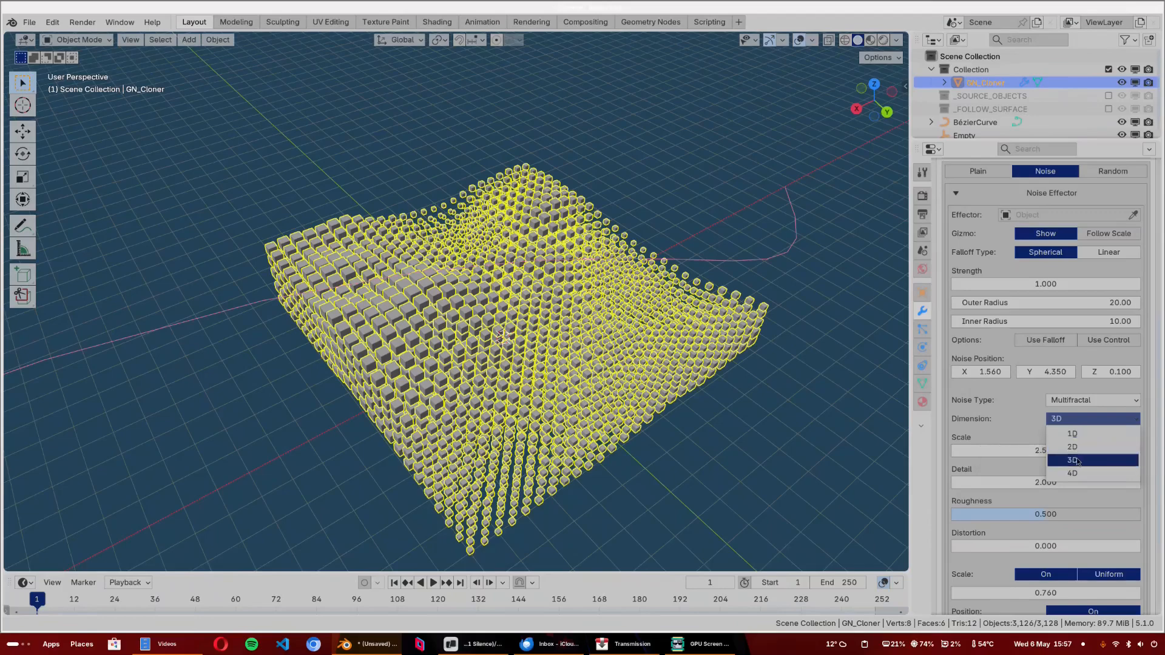
{"action": "left_click_drag", "start_coordinate": [1019, 450], "coordinate": [1045, 450]}
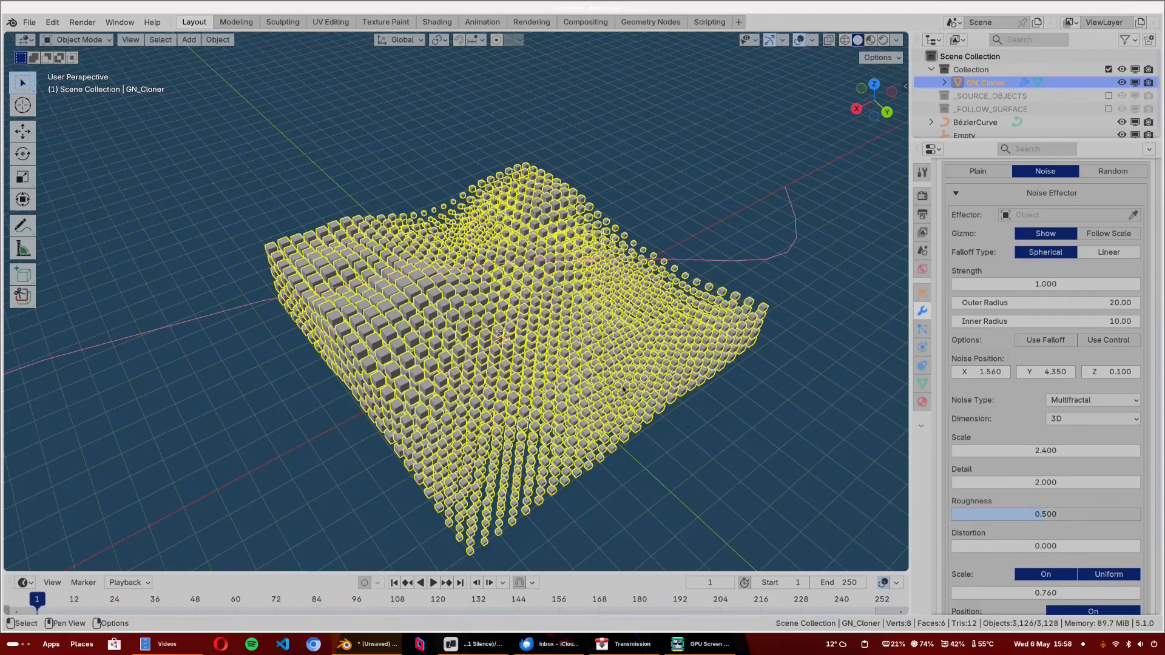
- Assign Empty as the Noise effector's object, with Follow Scale and Use Falloff enabled
{"action": "scroll", "coordinate": [1043, 303], "scroll_direction": "up", "scroll_amount": 2}
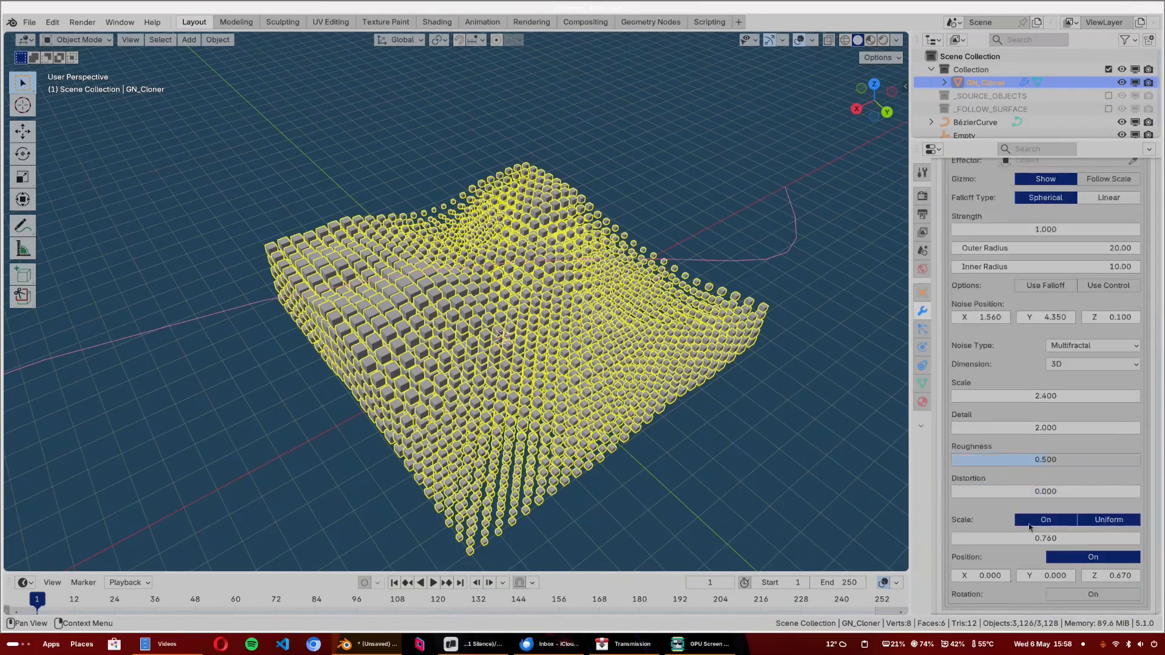
{"action": "left_click", "coordinate": [1067, 242]}
{"action": "left_click", "coordinate": [1026, 261]}
{"action": "left_click", "coordinate": [1046, 265]}
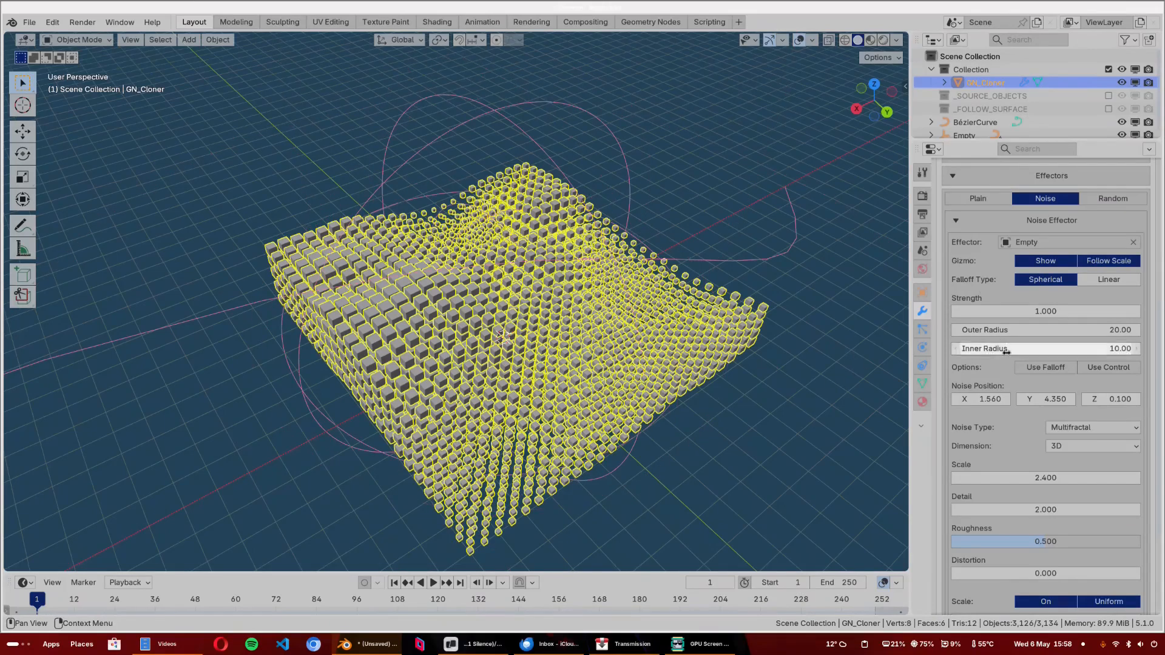
{"action": "left_click", "coordinate": [1035, 369]}
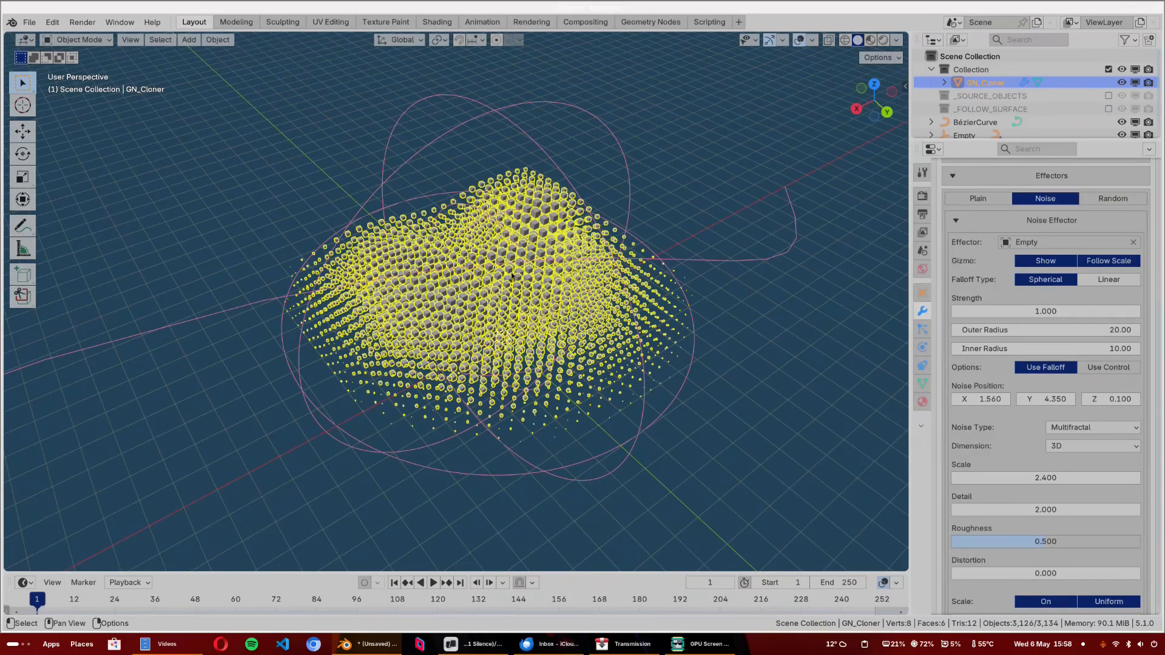
- Move the Empty freely around the clones to test the Noise effector's falloff
{"action": "left_click", "coordinate": [945, 135]}
{"action": "key", "text": "g"}
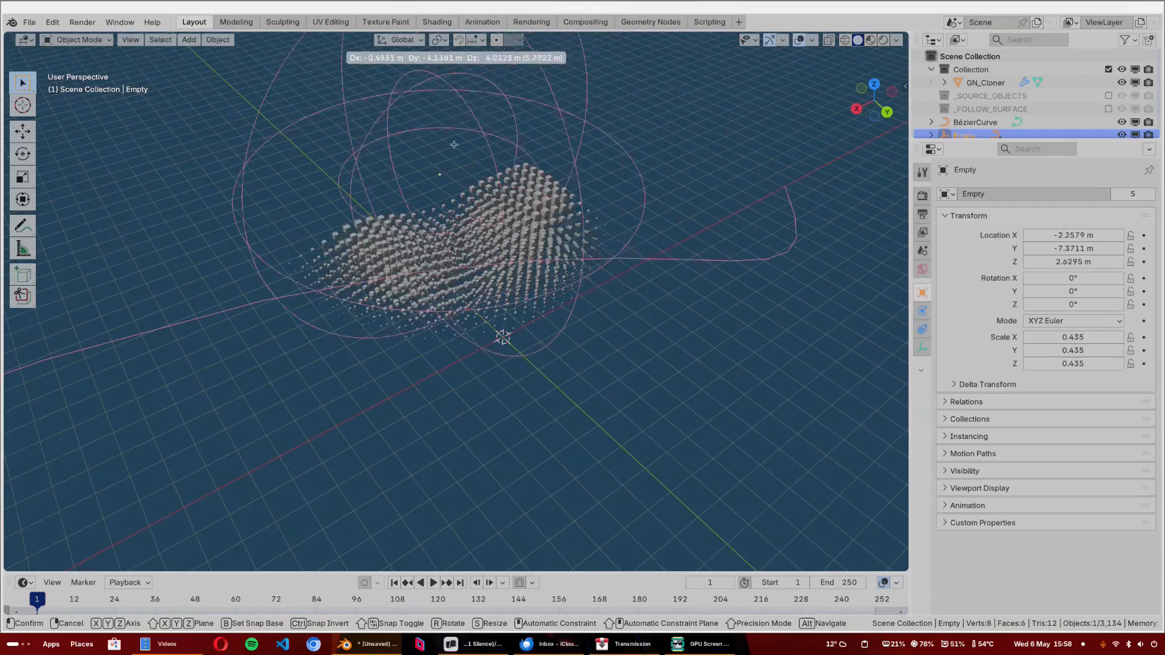
{"action": "right_click", "coordinate": [412, 291]}
- Set the cloner's Noise effector Outer Radius to about 20.18 and enable Use Control
{"action": "left_click", "coordinate": [956, 85]}
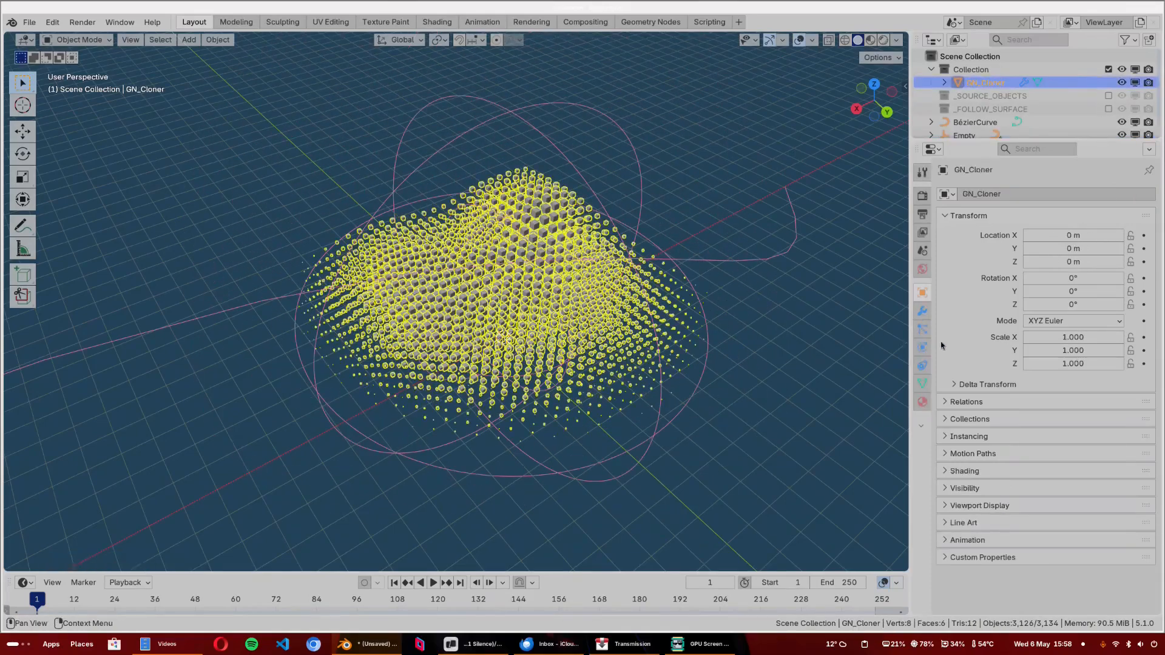
{"action": "left_click", "coordinate": [922, 310]}
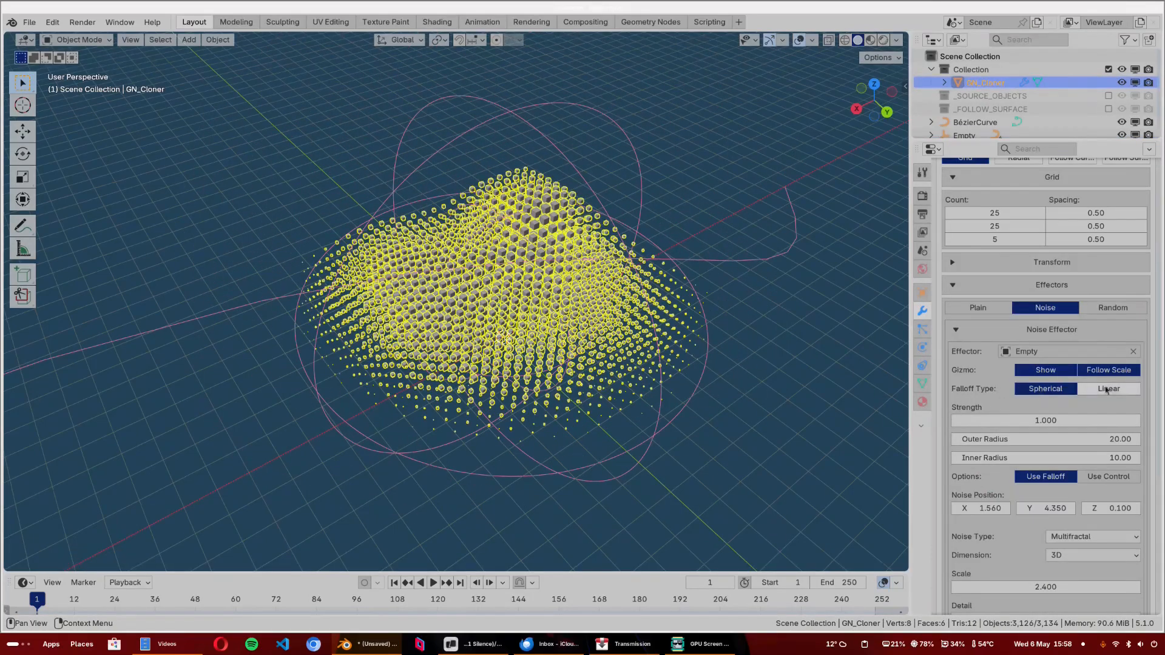
{"action": "scroll", "coordinate": [1001, 373], "scroll_direction": "down", "scroll_amount": 2}
{"action": "left_click_drag", "start_coordinate": [998, 384], "coordinate": [1022, 384]}
{"action": "scroll", "coordinate": [1107, 372], "scroll_direction": "down", "scroll_amount": 2}
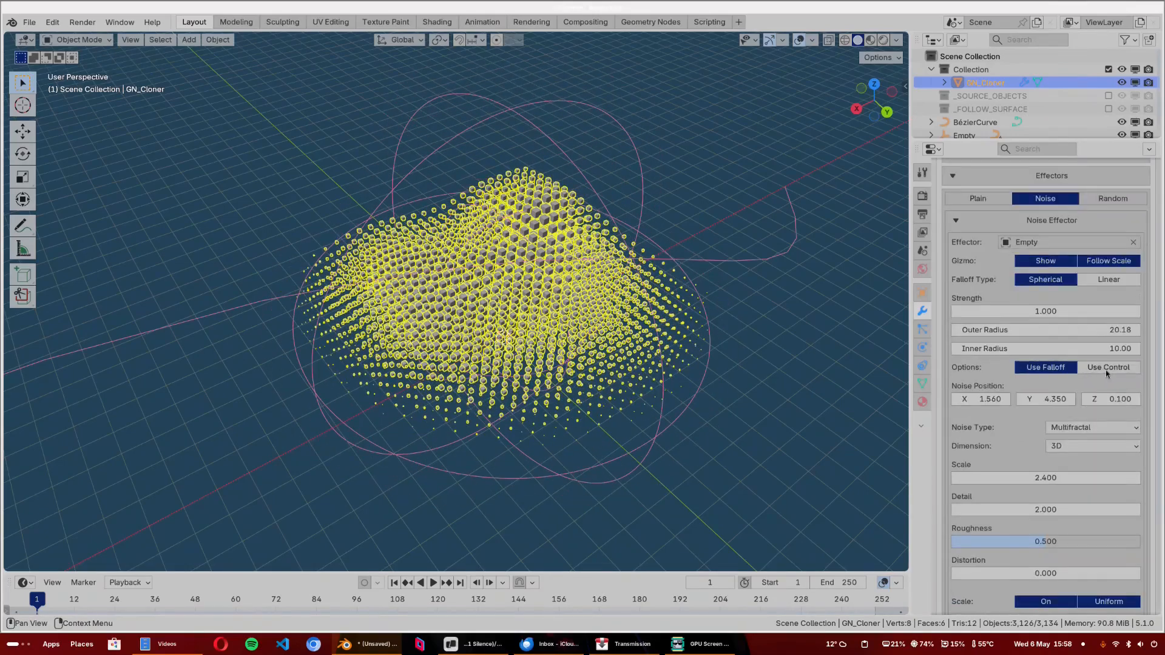
{"action": "left_click", "coordinate": [1097, 369]}
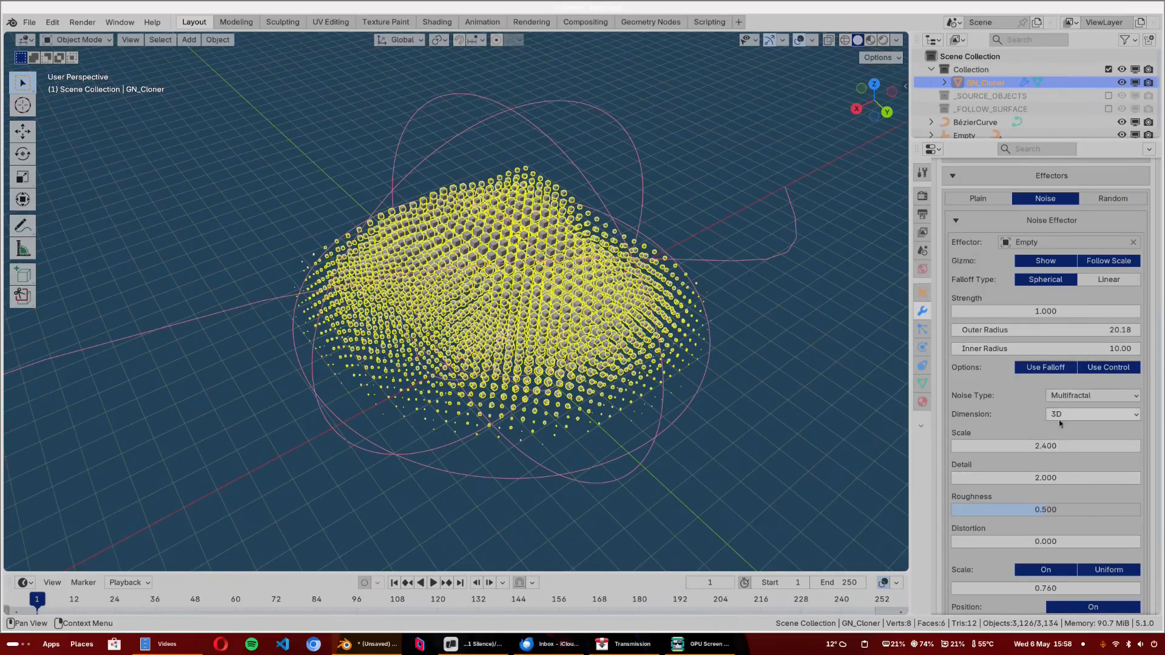
{"action": "scroll", "coordinate": [992, 422], "scroll_direction": "down", "scroll_amount": 2}
{"action": "scroll", "coordinate": [991, 418], "scroll_direction": "up", "scroll_amount": 1}
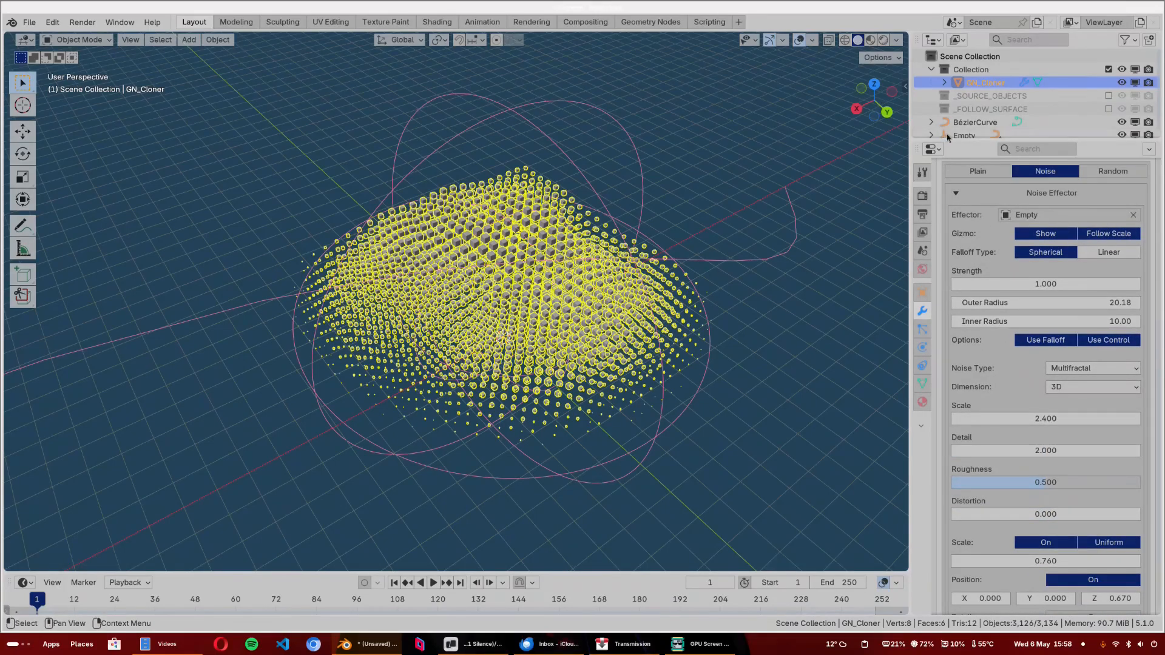
- Move the Empty in the XY plane to drive the noise pattern, and return to the cloner's Noise effector settings
{"action": "left_click", "coordinate": [494, 332]}
{"action": "key", "text": "g"}
{"action": "key", "text": "shift+z"}
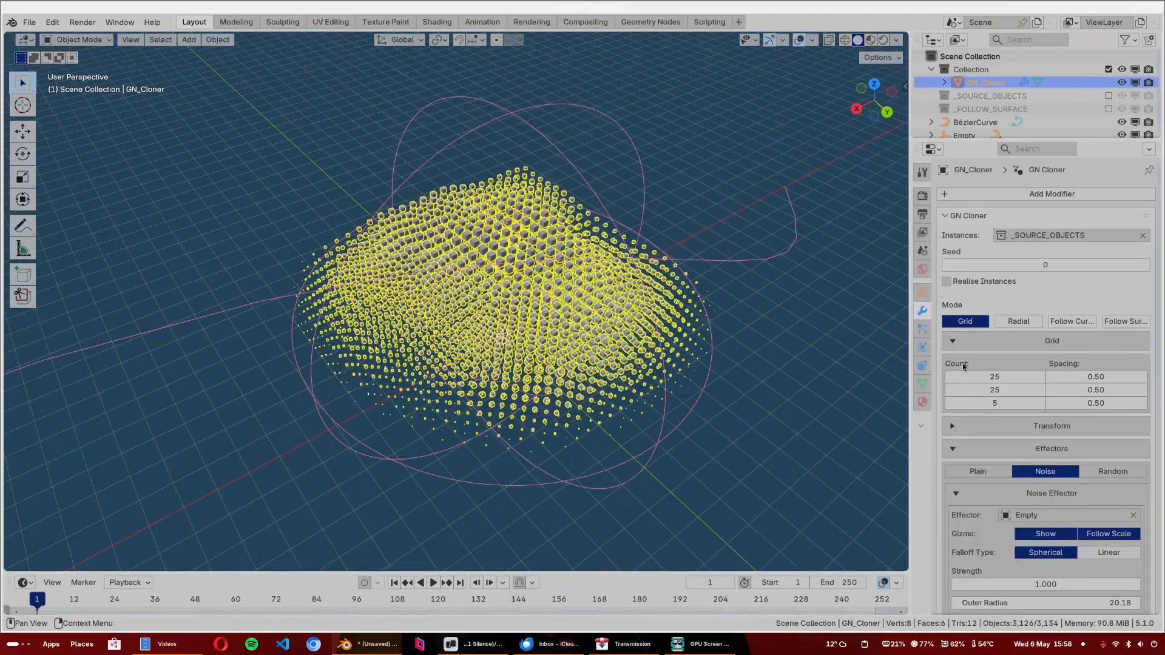
{"action": "scroll", "coordinate": [1040, 550], "scroll_direction": "down", "scroll_amount": 3}
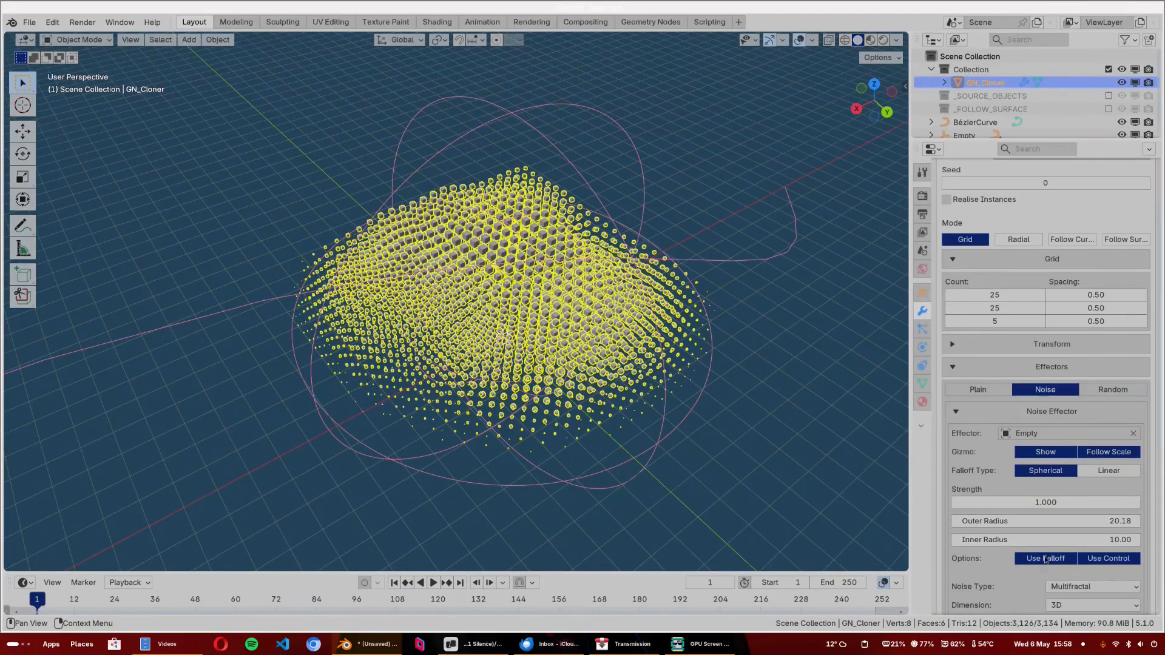
- Disable Use Falloff on the Noise effector and move the Empty in the XY plane to shift the noise pattern
{"action": "left_click", "coordinate": [1044, 559]}
{"action": "left_click", "coordinate": [502, 336]}
{"action": "key", "text": "g"}
{"action": "key", "text": "shift+z"}
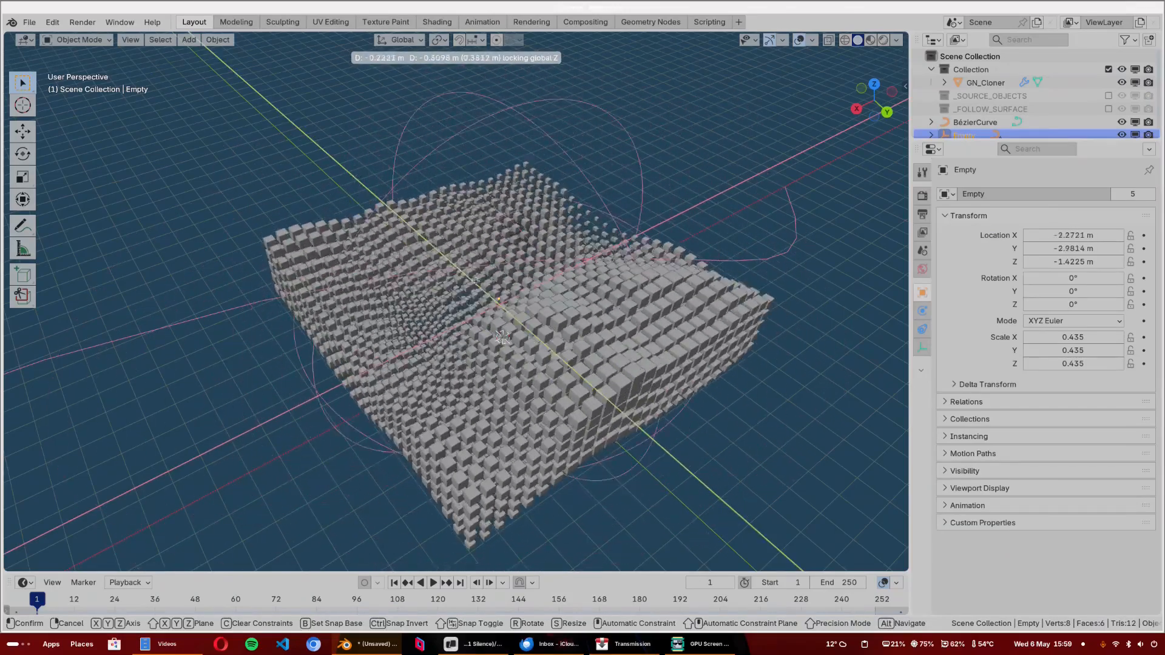
{"action": "left_click", "coordinate": [506, 288]}
- Turn off the cloner's Noise effector and turn on its Random effector
{"action": "left_click", "coordinate": [614, 325]}
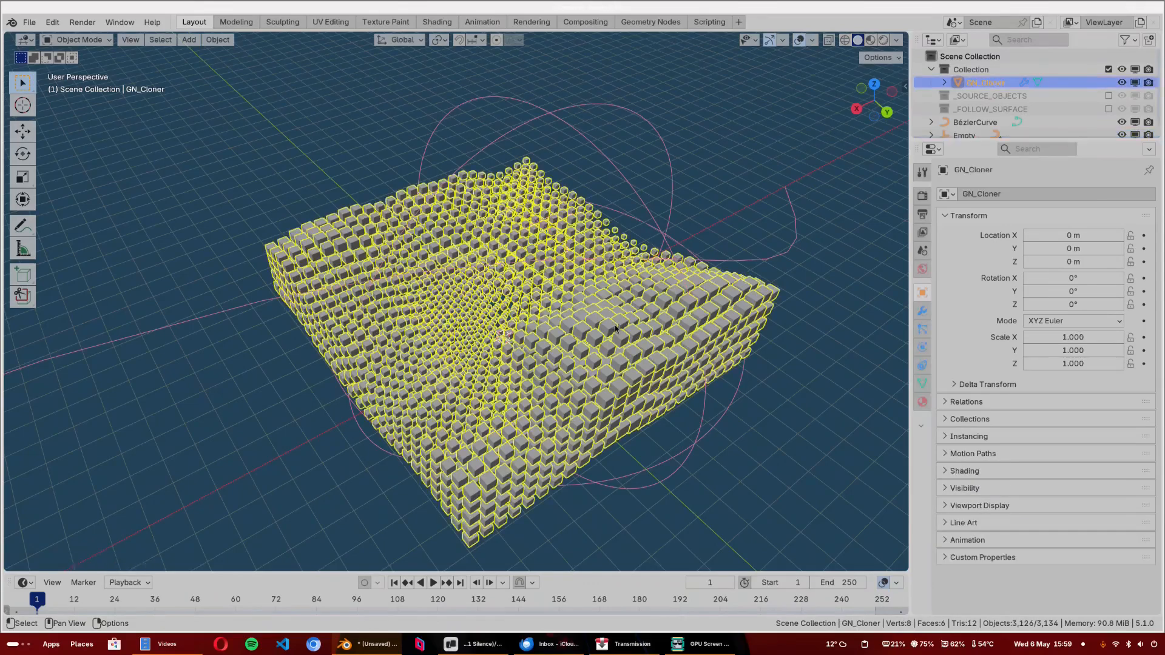
{"action": "left_click", "coordinate": [922, 311]}
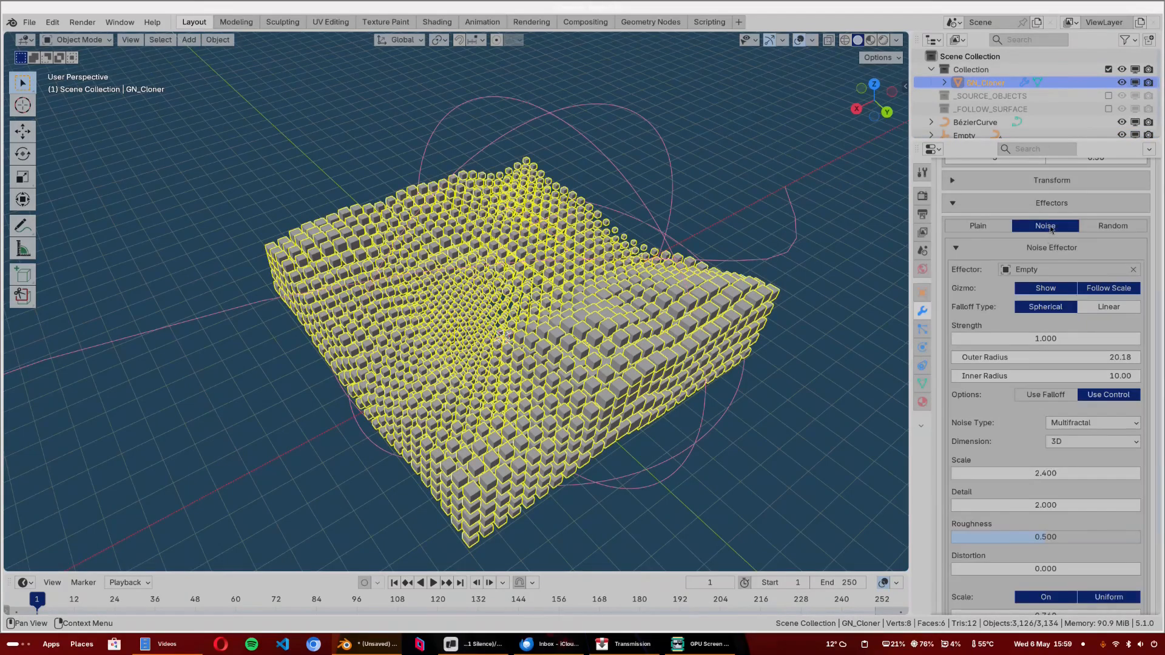
{"action": "left_click", "coordinate": [1051, 229]}
{"action": "left_click", "coordinate": [1111, 472]}
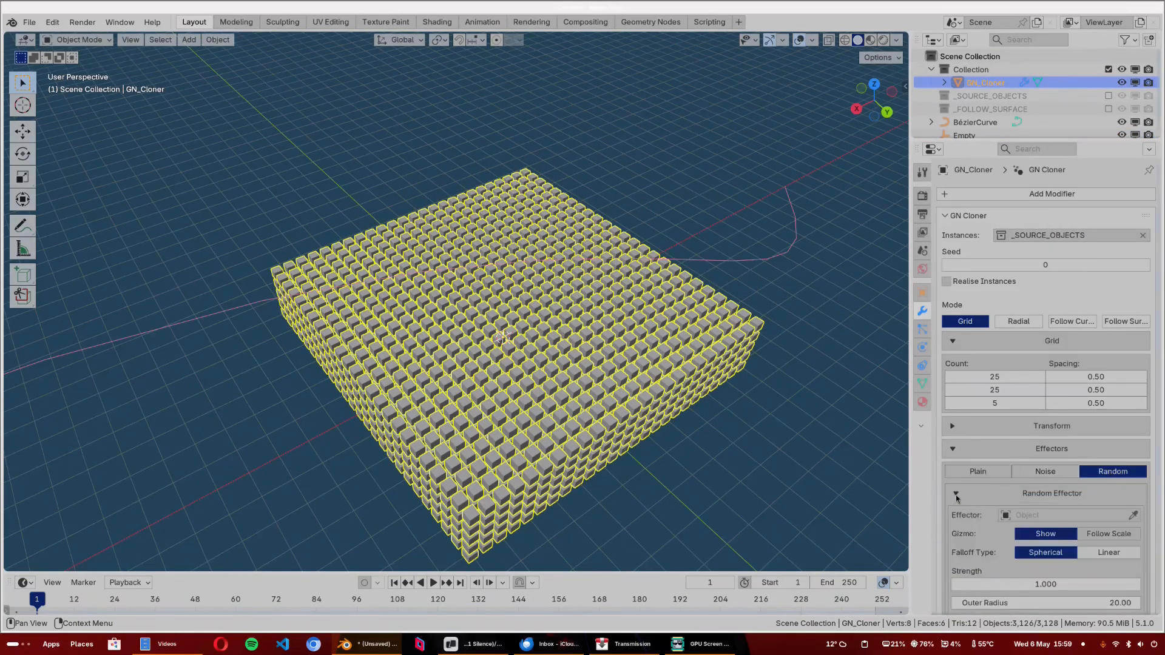
- Assign Empty as the Random effector's object with Follow Scale enabled, and set its uniform Scale to 1.330
{"action": "scroll", "coordinate": [995, 464], "scroll_direction": "down", "scroll_amount": 4}
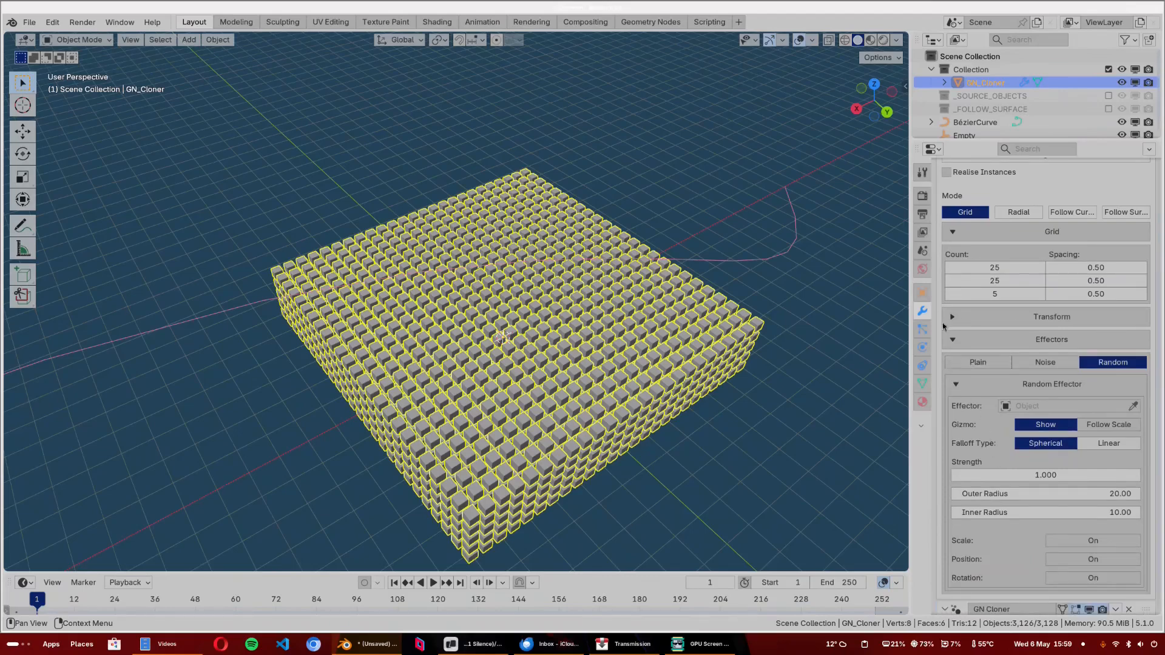
{"action": "scroll", "coordinate": [990, 380], "scroll_direction": "down", "scroll_amount": 2}
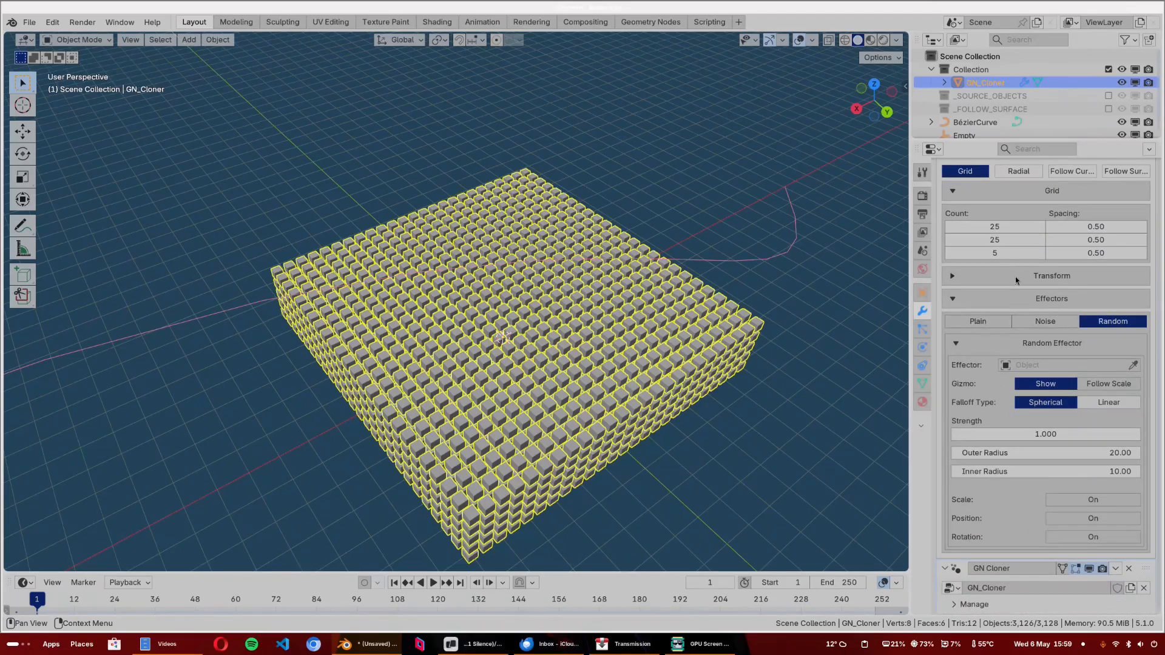
{"action": "left_click", "coordinate": [1031, 364]}
{"action": "left_click", "coordinate": [1025, 385]}
{"action": "left_click", "coordinate": [1092, 499]}
{"action": "mouse_move", "coordinate": [1067, 518]}
{"action": "left_mouse_down"}
{"action": "mouse_move", "coordinate": [1047, 518]}
{"action": "mouse_move", "coordinate": [1059, 518]}
{"action": "left_mouse_up"}
{"action": "left_click", "coordinate": [1043, 383]}
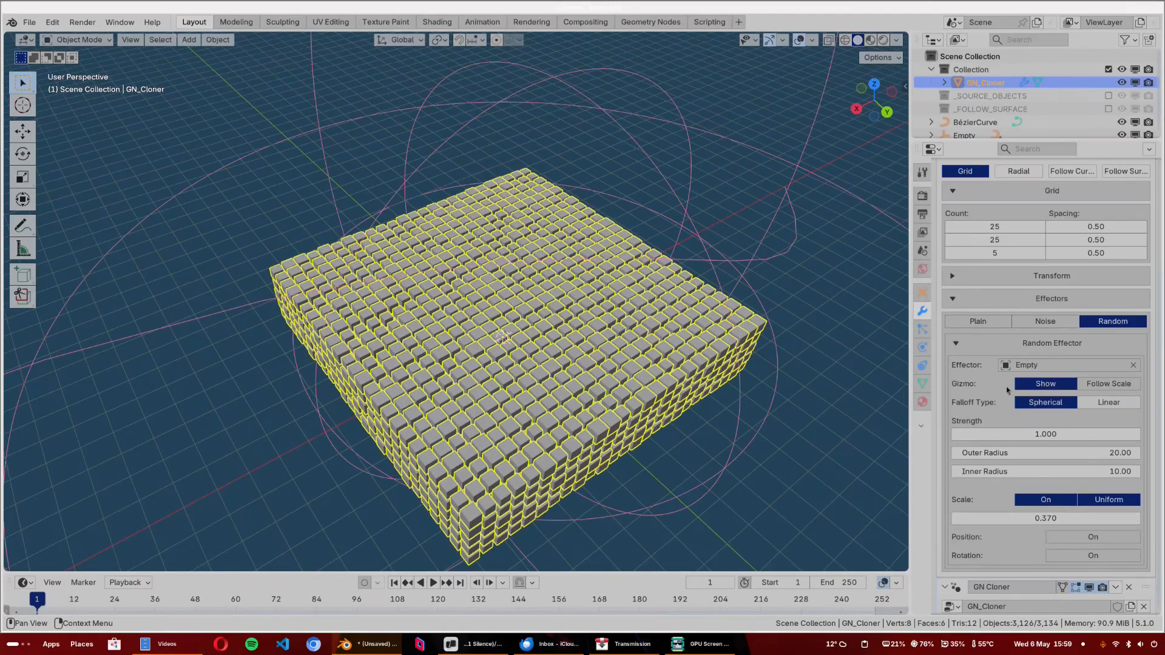
{"action": "left_click", "coordinate": [1108, 383]}
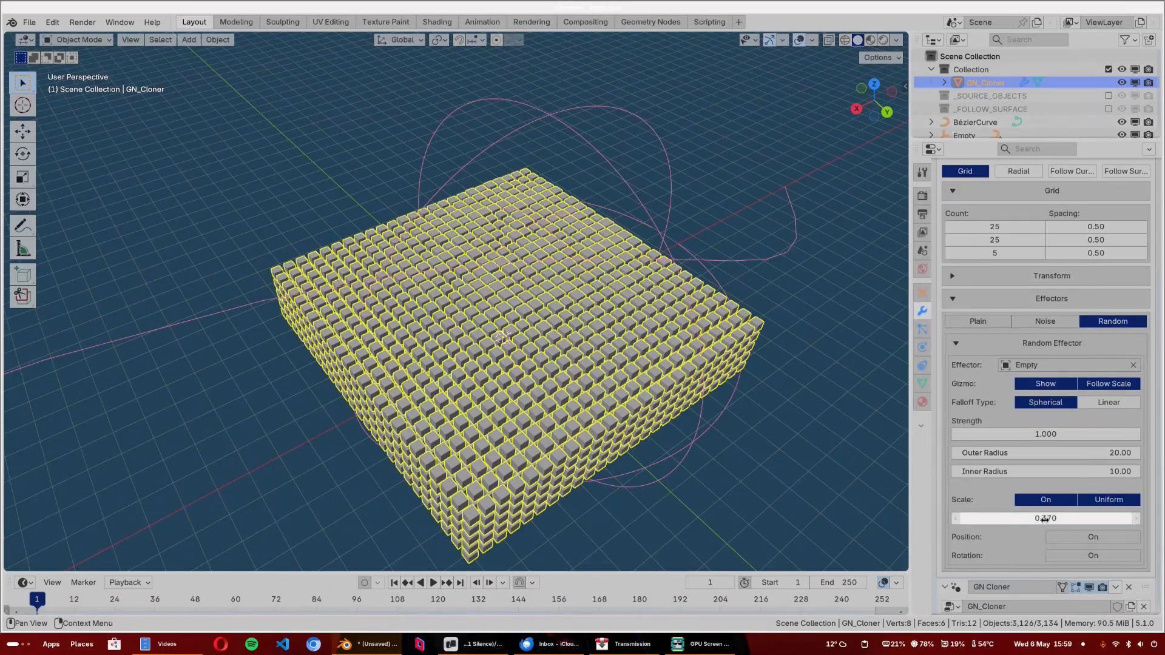
{"action": "left_click_drag", "start_coordinate": [1045, 518], "coordinate": [1108, 519]}
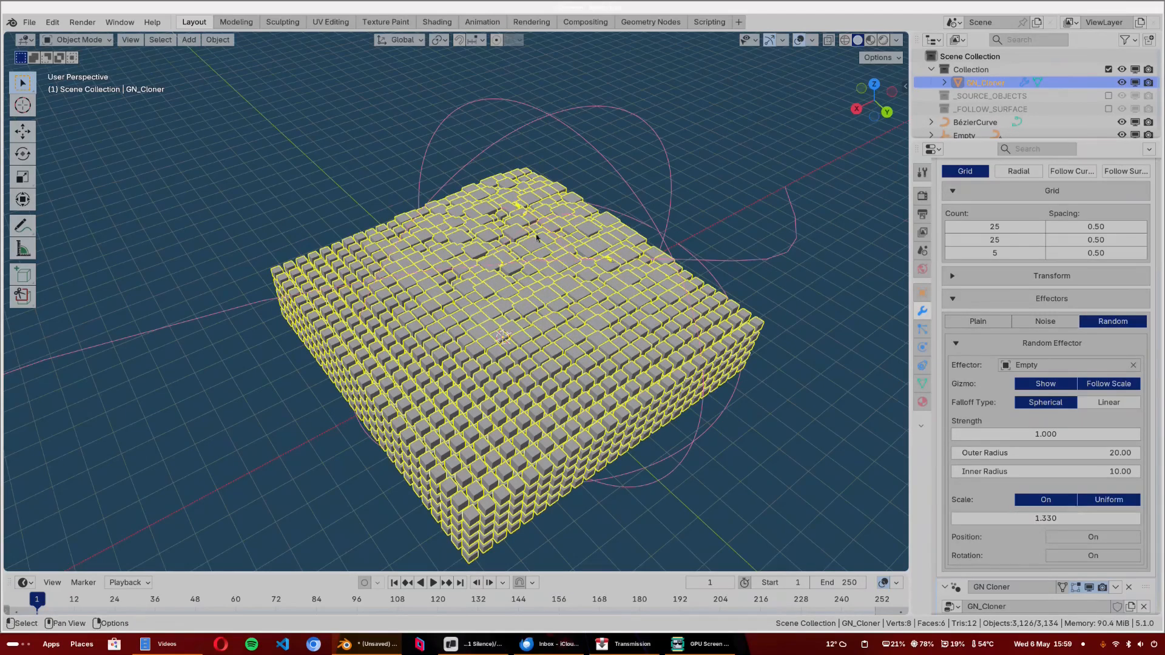
- Move the Empty in the XY plane across the clones to test the Random effector's falloff
{"action": "left_click", "coordinate": [947, 135]}
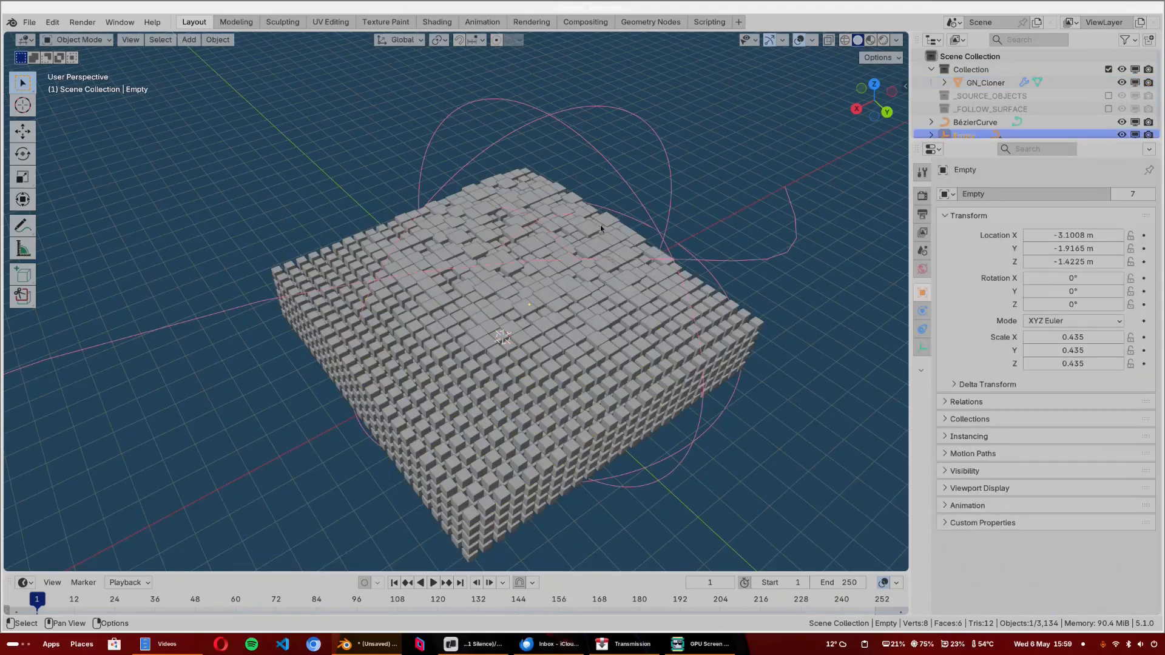
{"action": "key", "text": "g"}
{"action": "key", "text": "shift+z"}
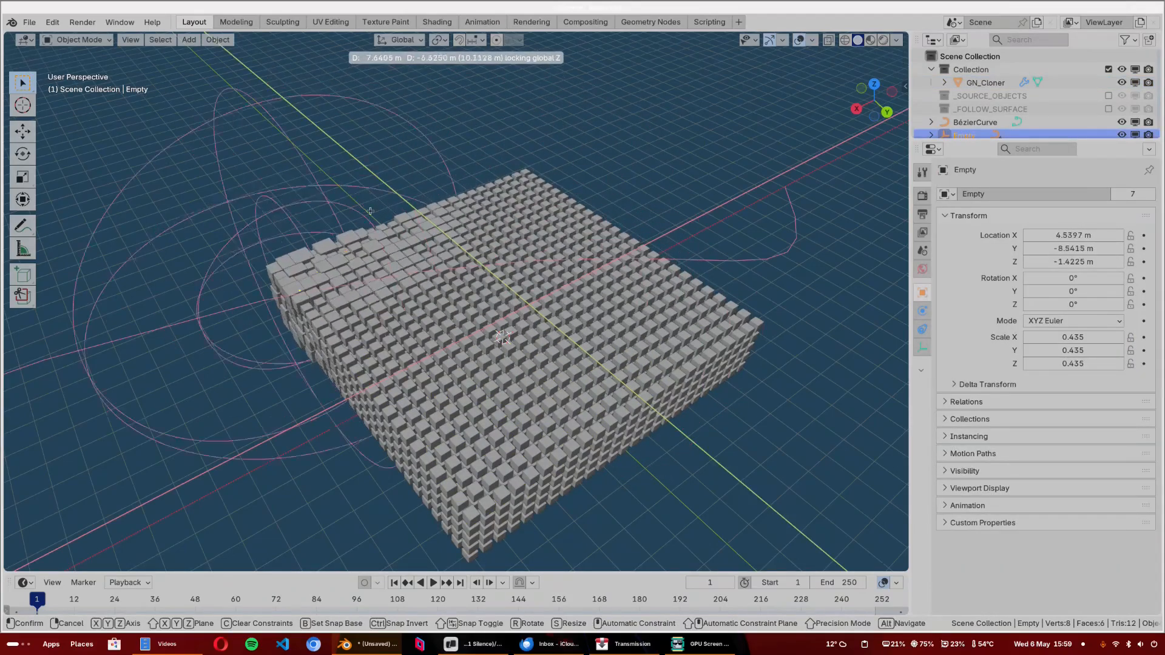
{"action": "left_click", "coordinate": [580, 225]}
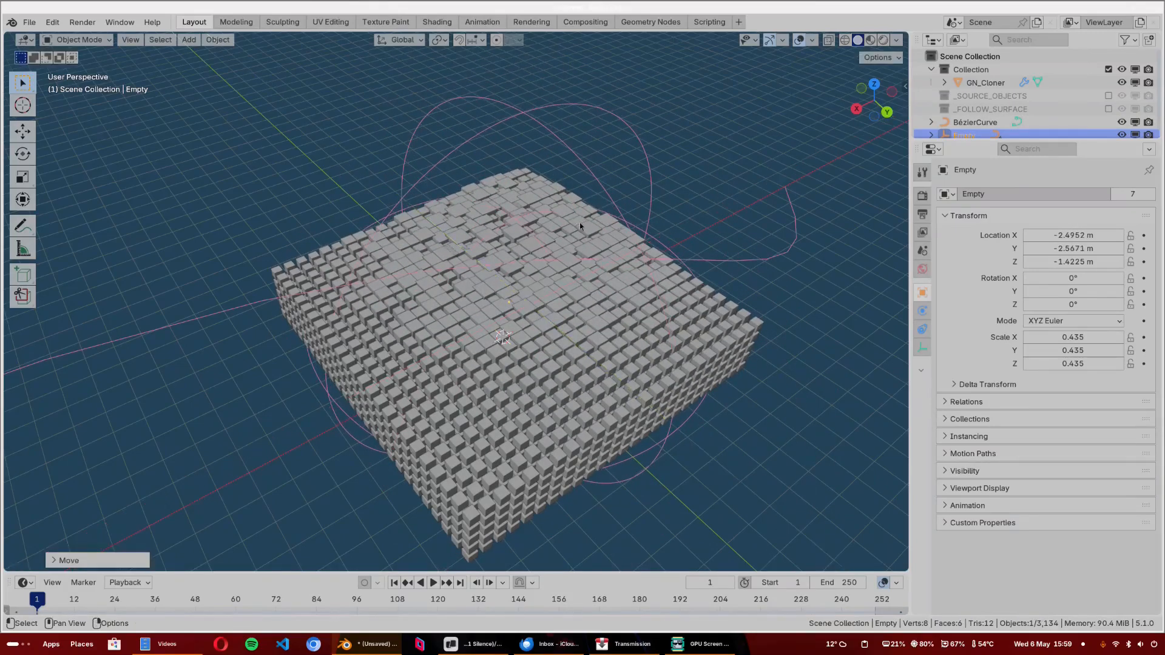
- Select the cloner and review its Random effector settings
{"action": "left_click", "coordinate": [667, 304]}
{"action": "left_click", "coordinate": [921, 308]}
{"action": "scroll", "coordinate": [1001, 433], "scroll_direction": "down", "scroll_amount": 3}
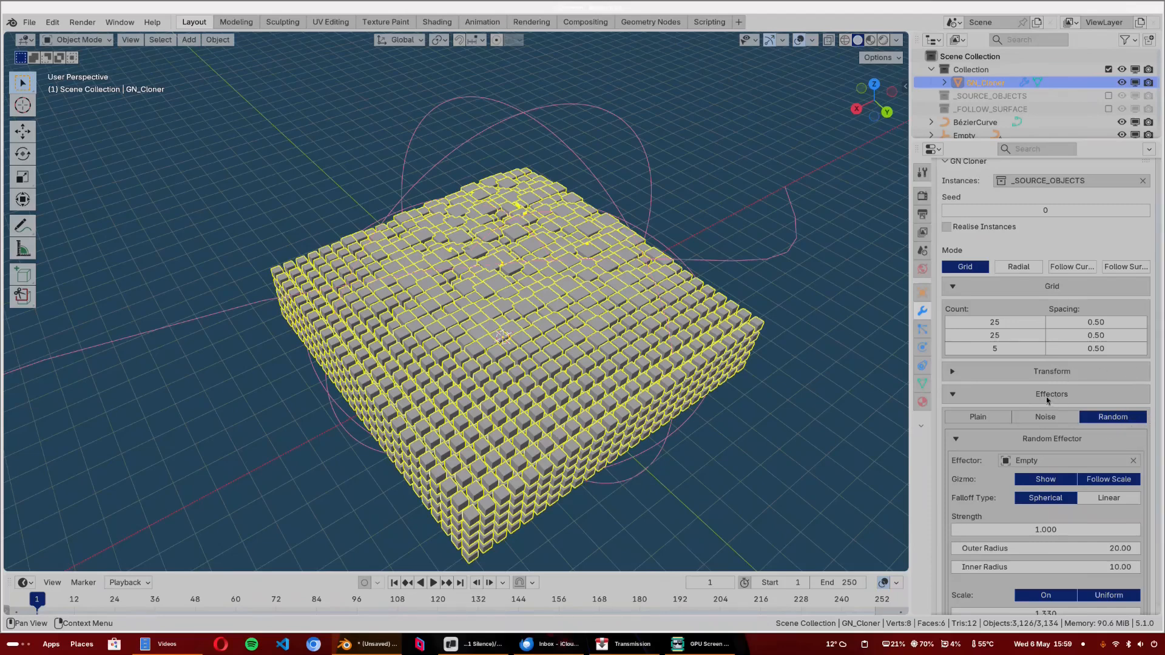
{"action": "scroll", "coordinate": [1000, 403], "scroll_direction": "down", "scroll_amount": 3}
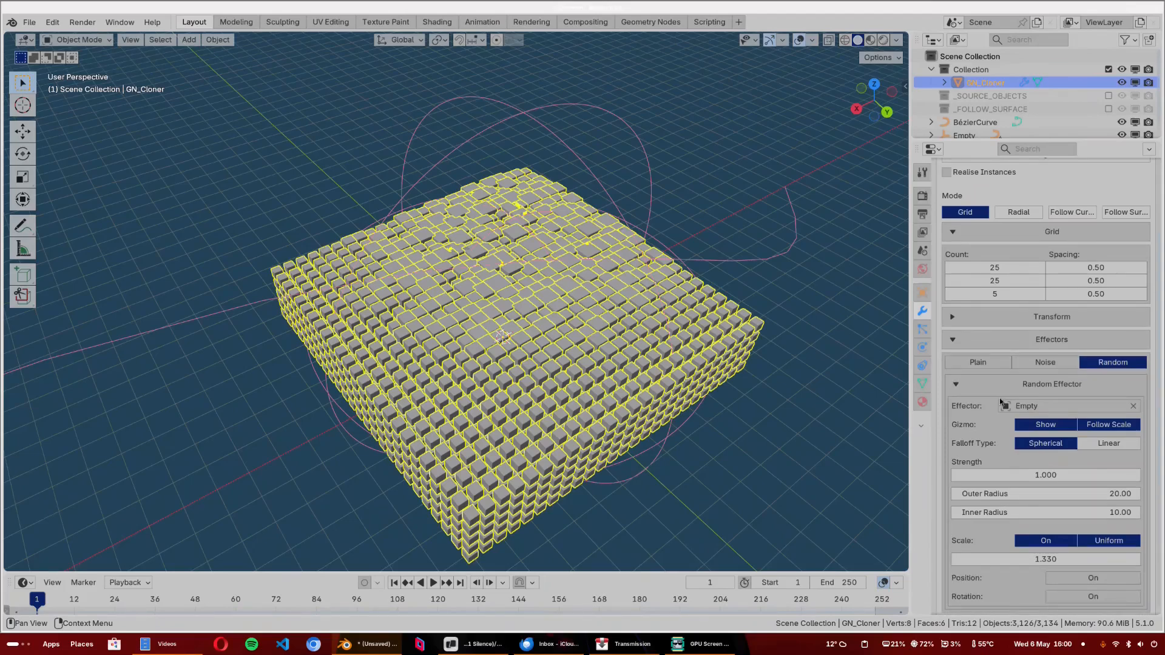
{"action": "scroll", "coordinate": [999, 398], "scroll_direction": "down", "scroll_amount": 3}
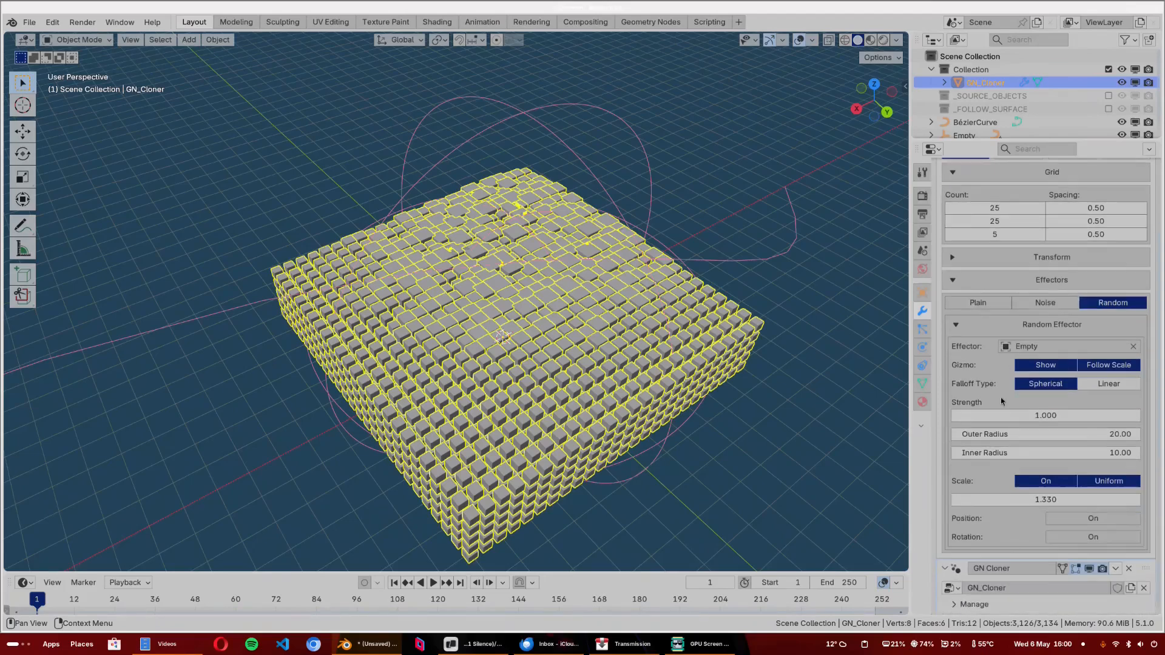
{"action": "scroll", "coordinate": [999, 396], "scroll_direction": "up", "scroll_amount": 9}
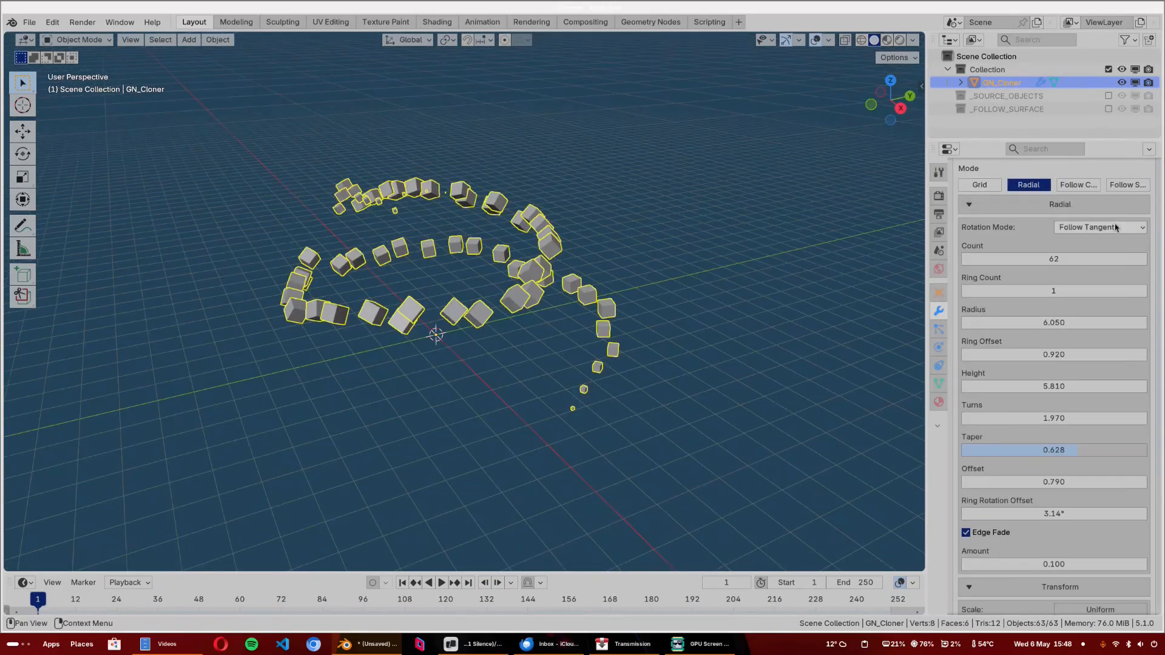
- Switch the cloner to Follow Curve mode and add a scaled-up Bézier curve to the scene
{"action": "scroll", "coordinate": [1056, 170], "scroll_direction": "up", "scroll_amount": 1}
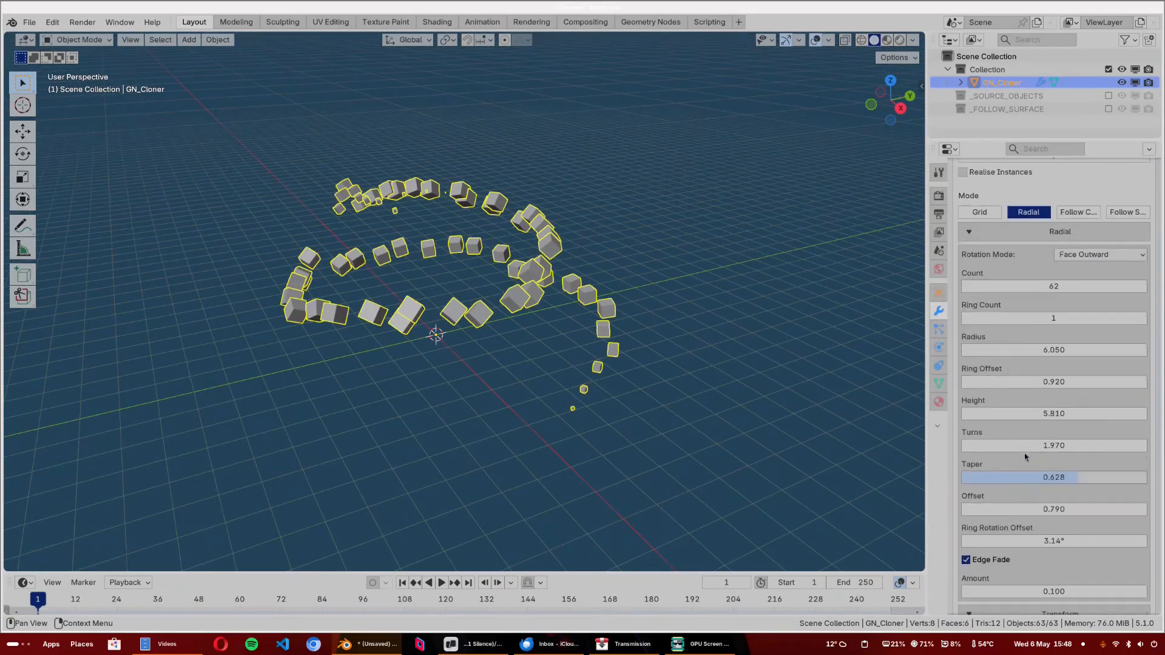
{"action": "left_click", "coordinate": [1074, 212]}
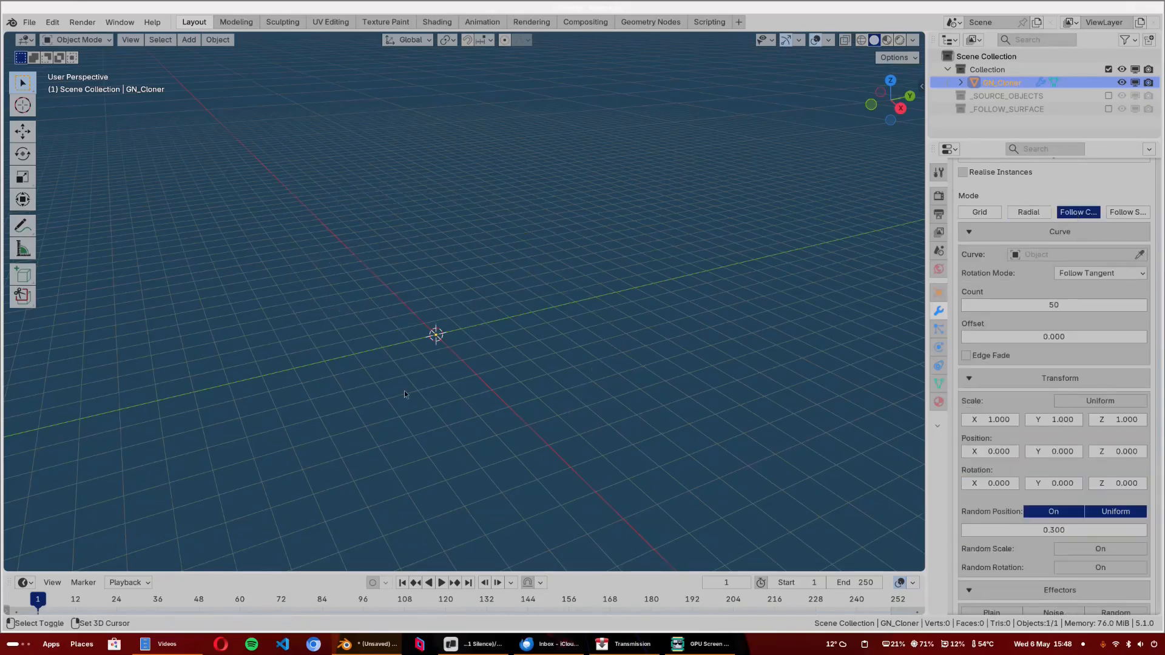
{"action": "key", "text": "shift+a"}
{"action": "mouse_move", "coordinate": [377, 133]}
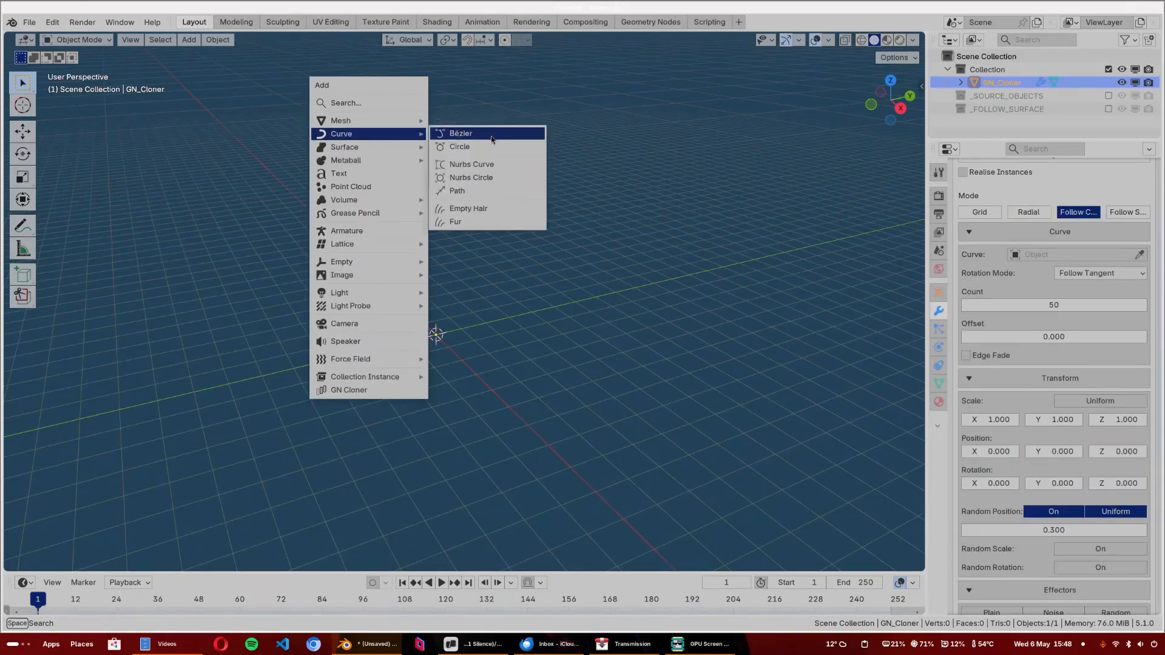
{"action": "left_click", "coordinate": [519, 133]}
{"action": "key", "text": "s"}
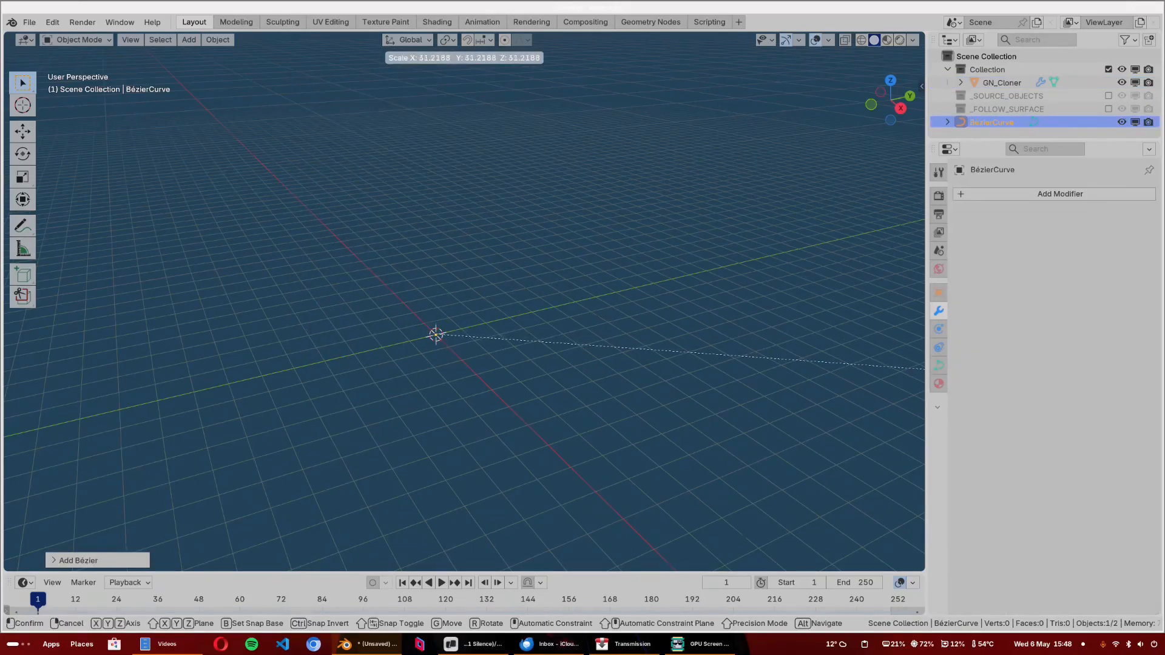
{"action": "left_click", "coordinate": [703, 348]}
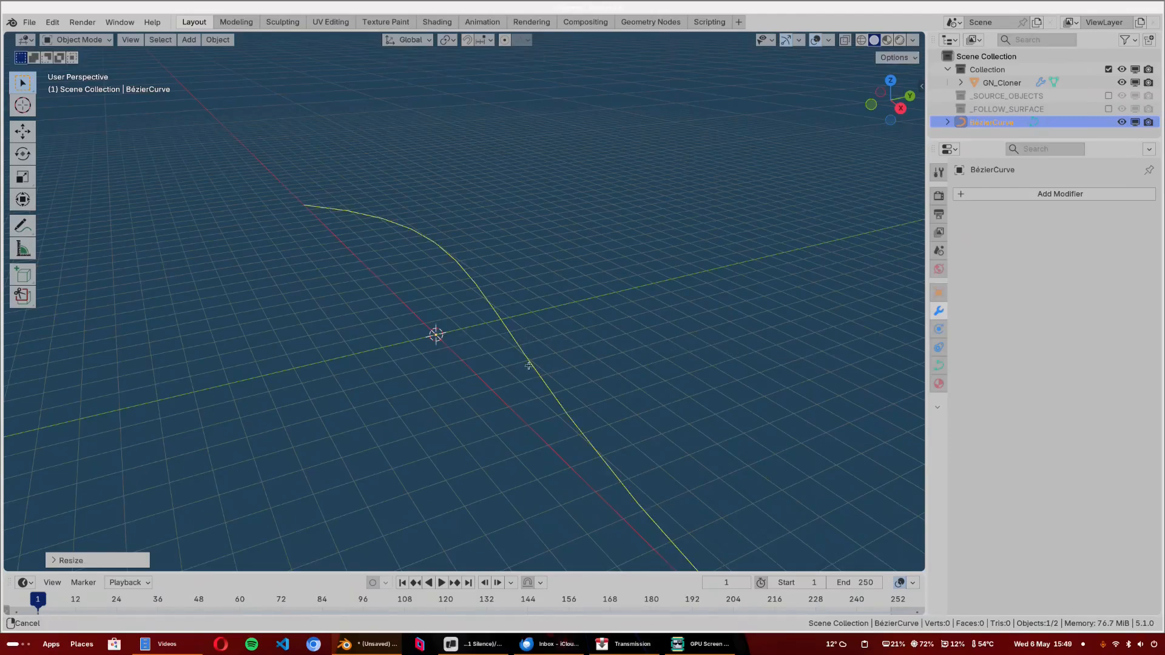
- Apply the Bézier curve's object transform
{"action": "middle_click_drag", "start_coordinate": [553, 368], "coordinate": [456, 272]}
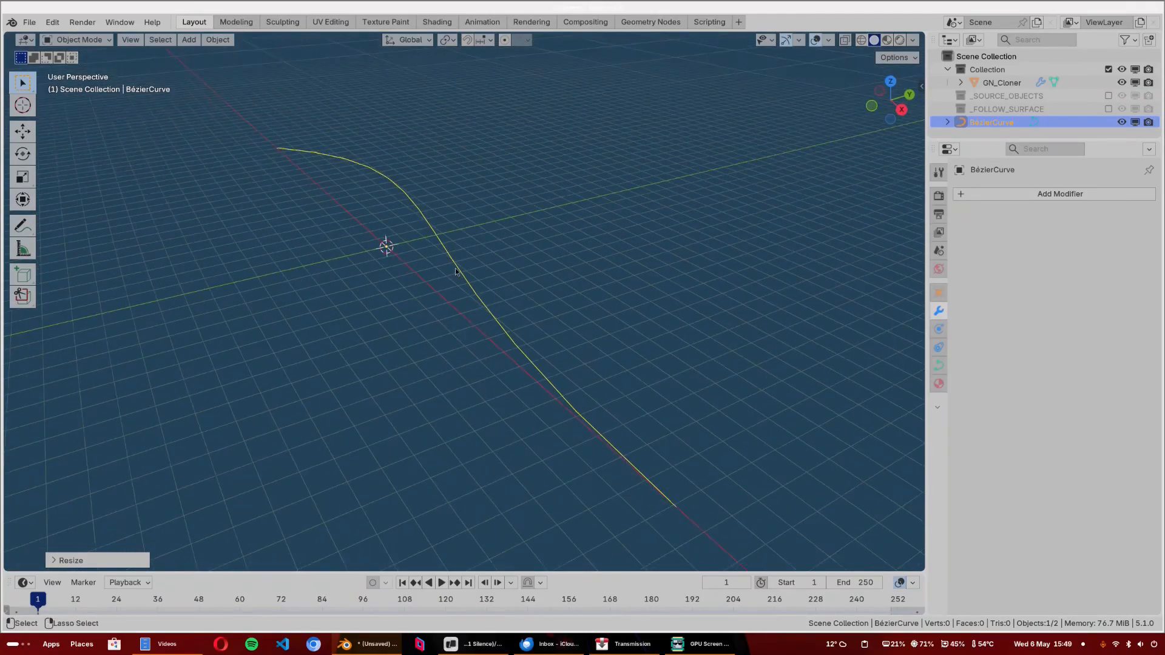
{"action": "key", "text": "ctrl+a"}
{"action": "left_click", "coordinate": [377, 233]}
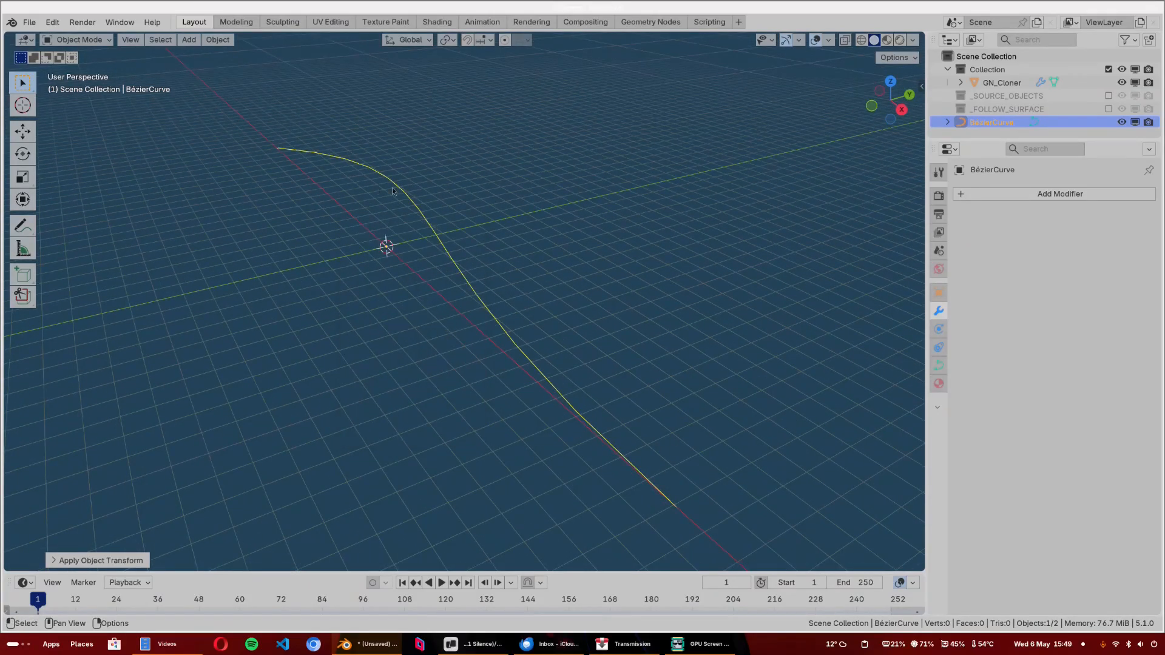
- Raise one end point of the Bézier curve about 7 m along Z and scale its handles
{"action": "middle_click_drag", "start_coordinate": [484, 268], "coordinate": [534, 293]}
{"action": "key", "text": "Tab"}
{"action": "left_click", "coordinate": [197, 413]}
{"action": "key", "text": "g"}
{"action": "key", "text": "z"}
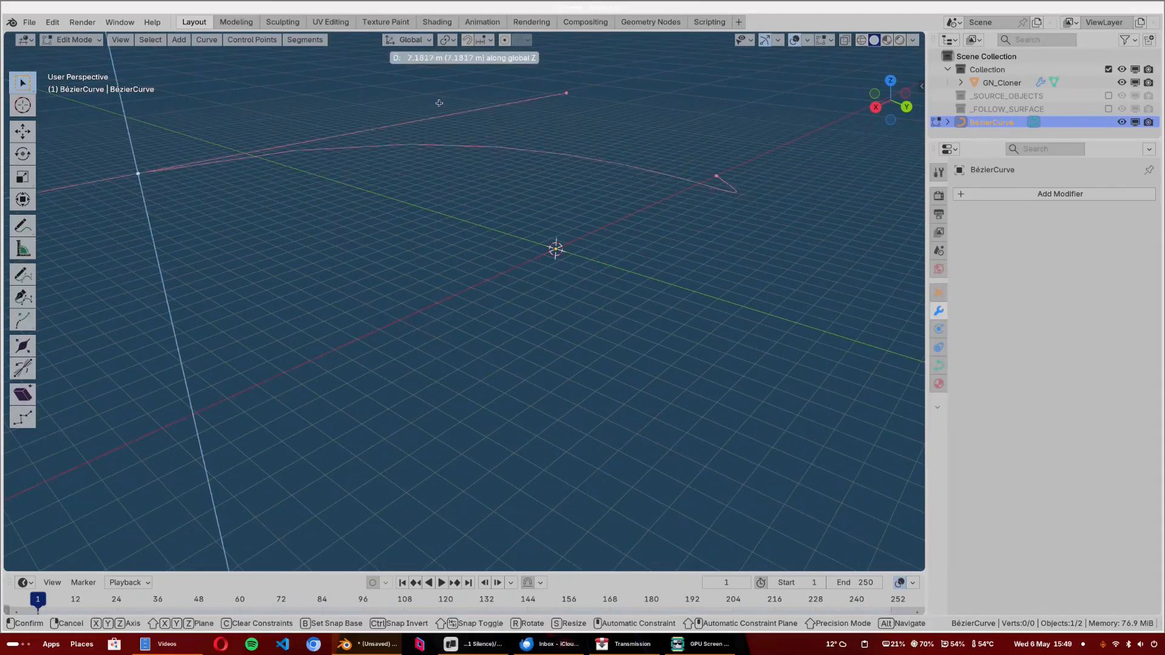
{"action": "left_click", "coordinate": [444, 111]}
{"action": "key", "text": "s"}
{"action": "left_click", "coordinate": [610, 225]}
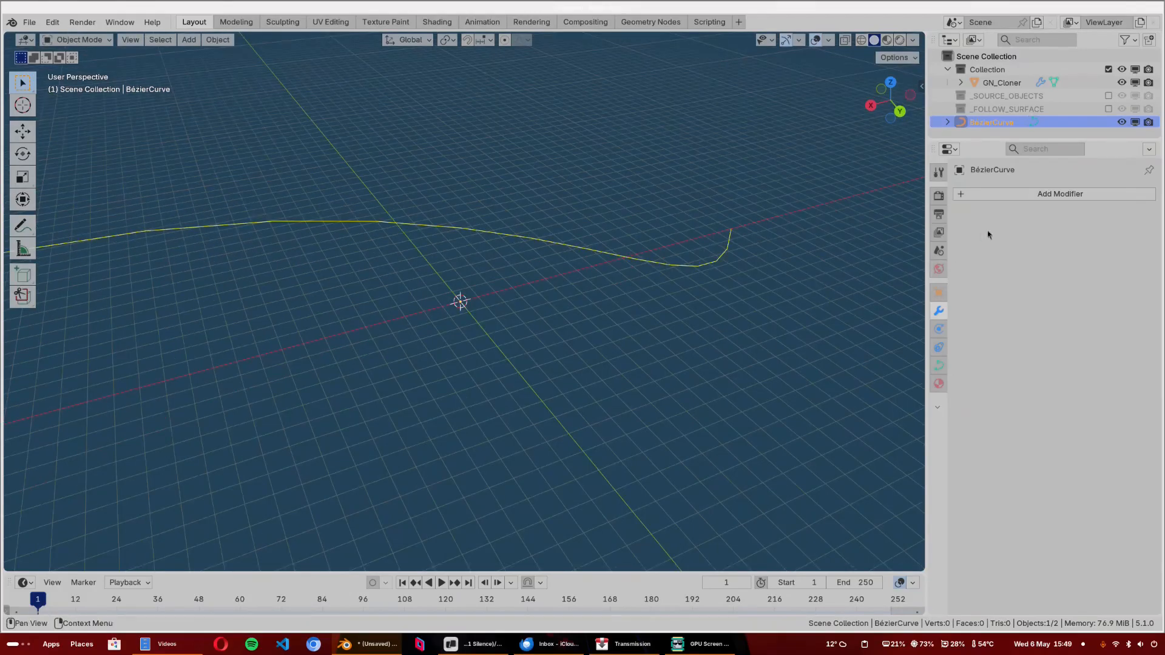
- Assign BézierCurve as the curve object in the cloner's Follow Curve settings
{"action": "left_click", "coordinate": [973, 84]}
{"action": "left_click", "coordinate": [938, 312]}
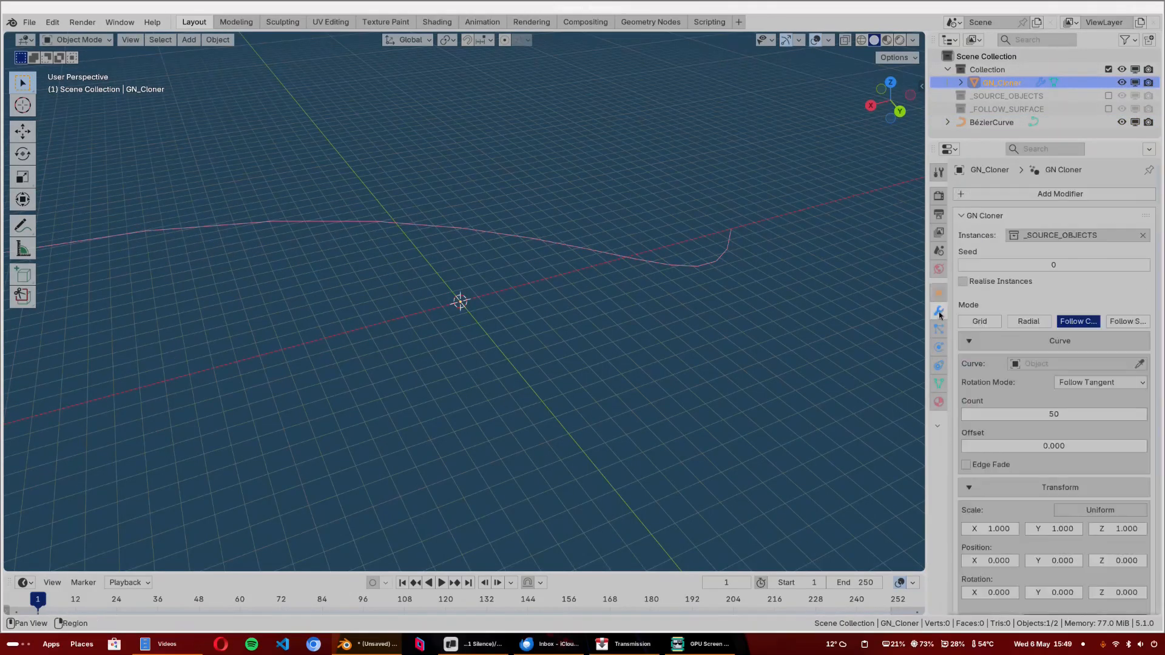
{"action": "scroll", "coordinate": [1044, 313], "scroll_direction": "down", "scroll_amount": 2}
{"action": "left_click", "coordinate": [1044, 311]}
{"action": "left_click", "coordinate": [1051, 330]}
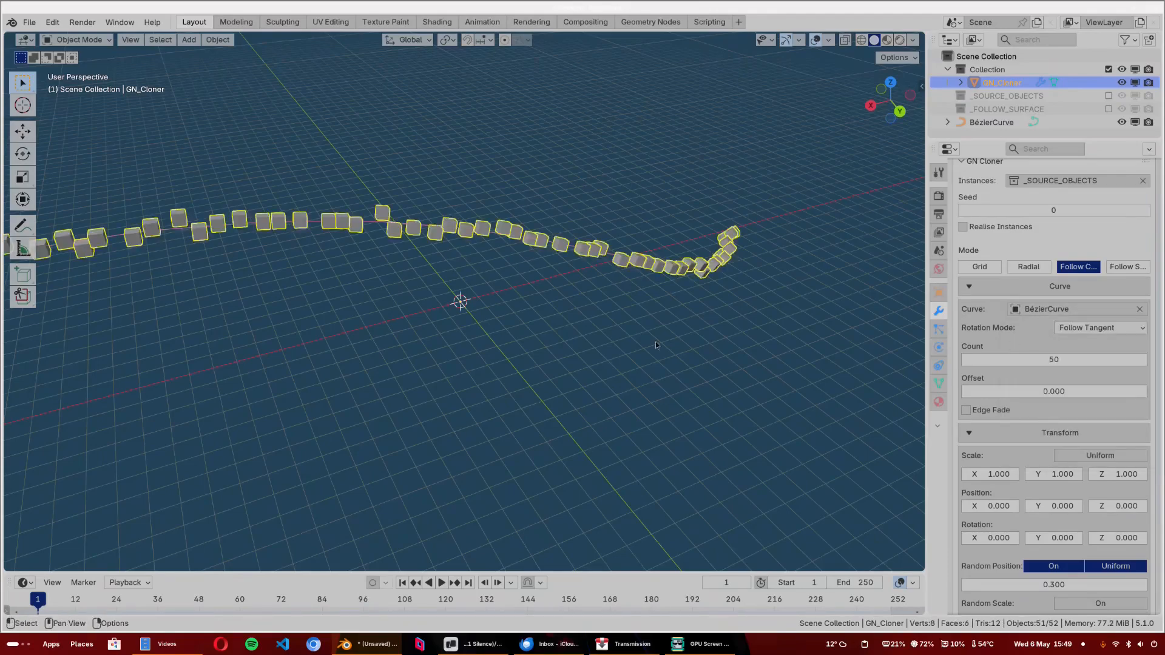
- Set the cloner's curve Count to 262 and its uniform Random Position to 0.770, and widen the modifier settings area
{"action": "middle_click_drag", "start_coordinate": [492, 243], "coordinate": [597, 215]}
{"action": "scroll", "coordinate": [597, 215], "scroll_direction": "up", "scroll_amount": 2}
{"action": "middle_click_drag", "start_coordinate": [611, 167], "coordinate": [626, 209]}
{"action": "middle_click_drag", "start_coordinate": [540, 222], "coordinate": [554, 230]}
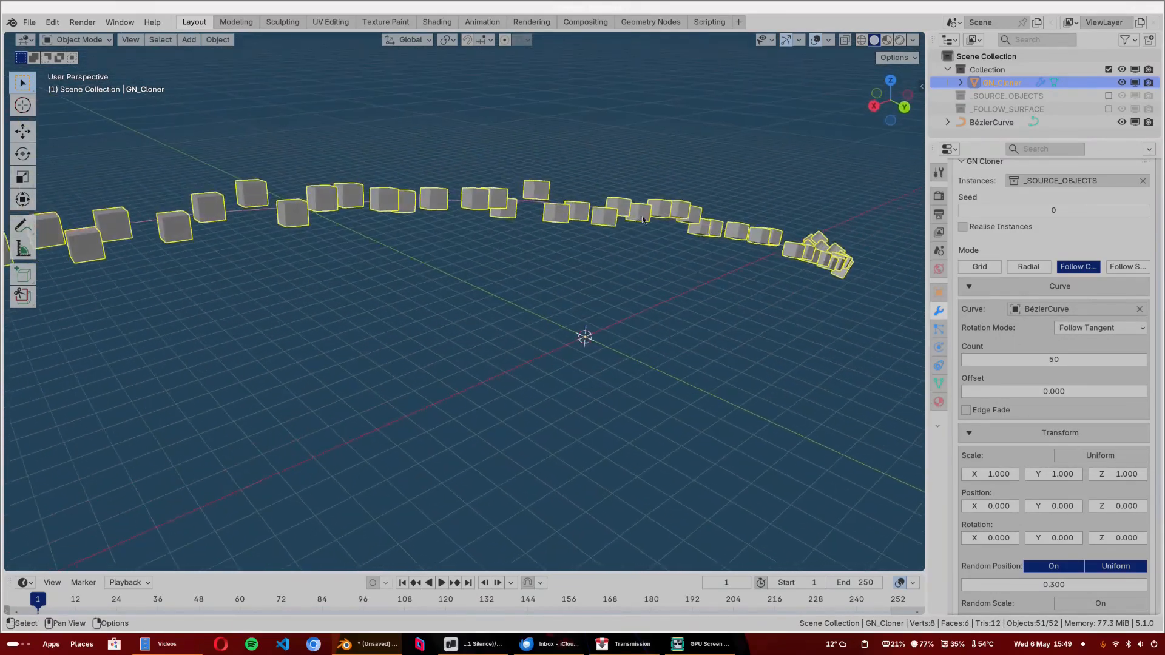
{"action": "scroll", "coordinate": [553, 231], "scroll_direction": "down", "scroll_amount": 2}
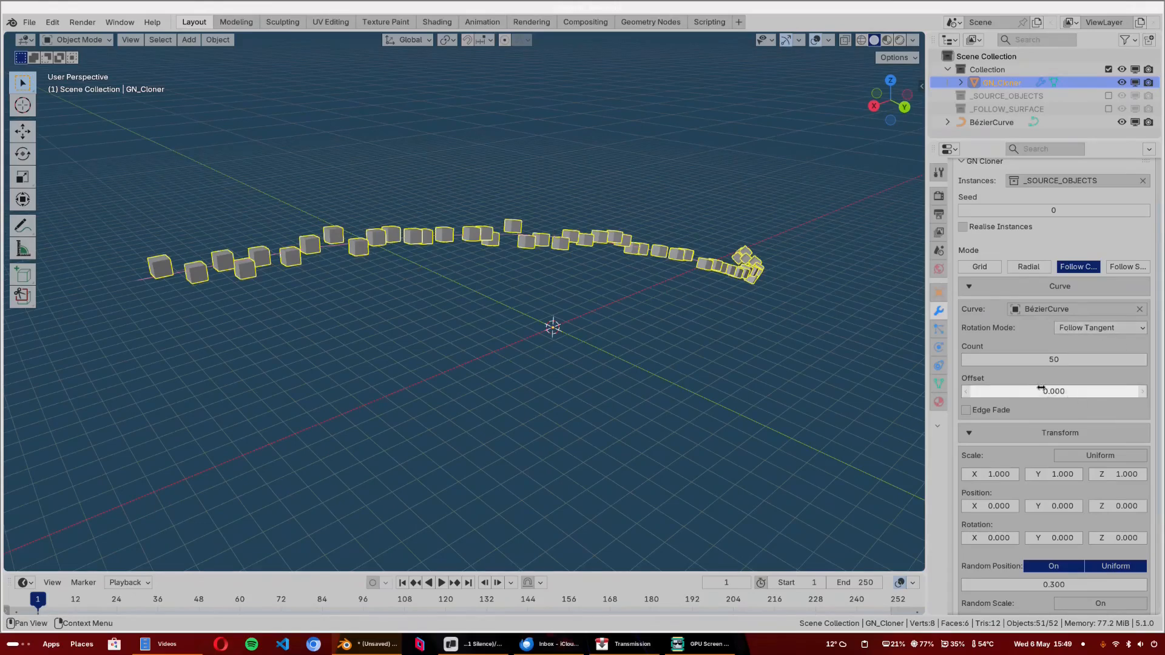
{"action": "mouse_move", "coordinate": [1043, 358]}
{"action": "left_mouse_down"}
{"action": "mouse_move", "coordinate": [1092, 358]}
{"action": "mouse_move", "coordinate": [1042, 377]}
{"action": "left_mouse_up"}
{"action": "left_click_drag", "start_coordinate": [1047, 585], "coordinate": [1091, 584]}
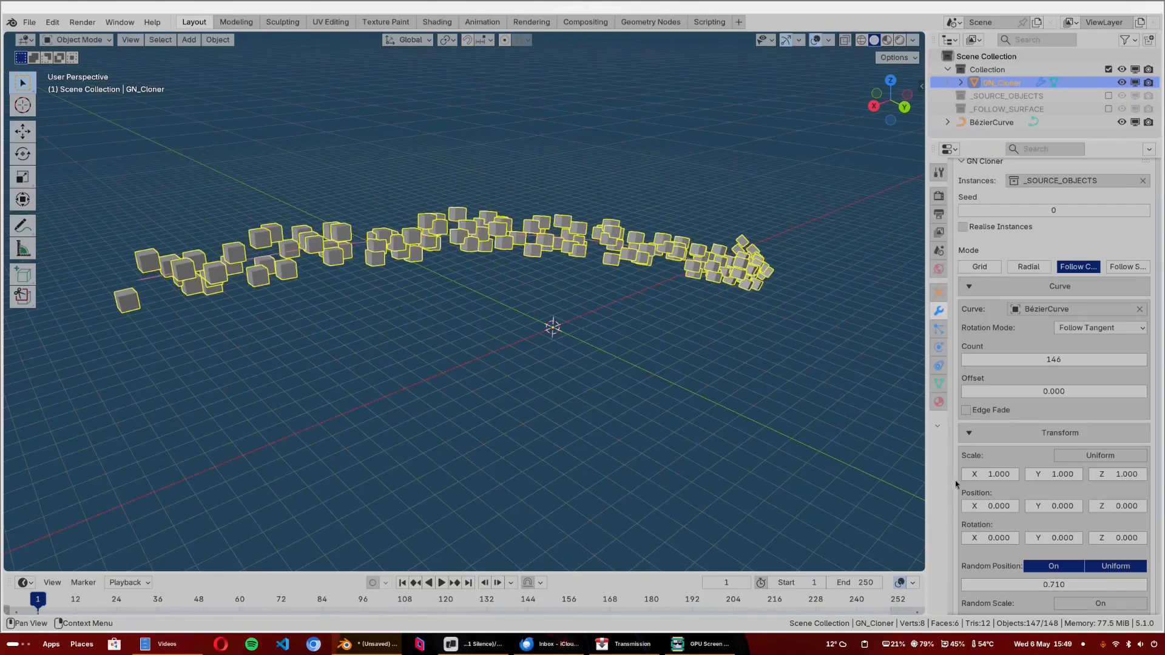
{"action": "left_click_drag", "start_coordinate": [926, 486], "coordinate": [911, 486]}
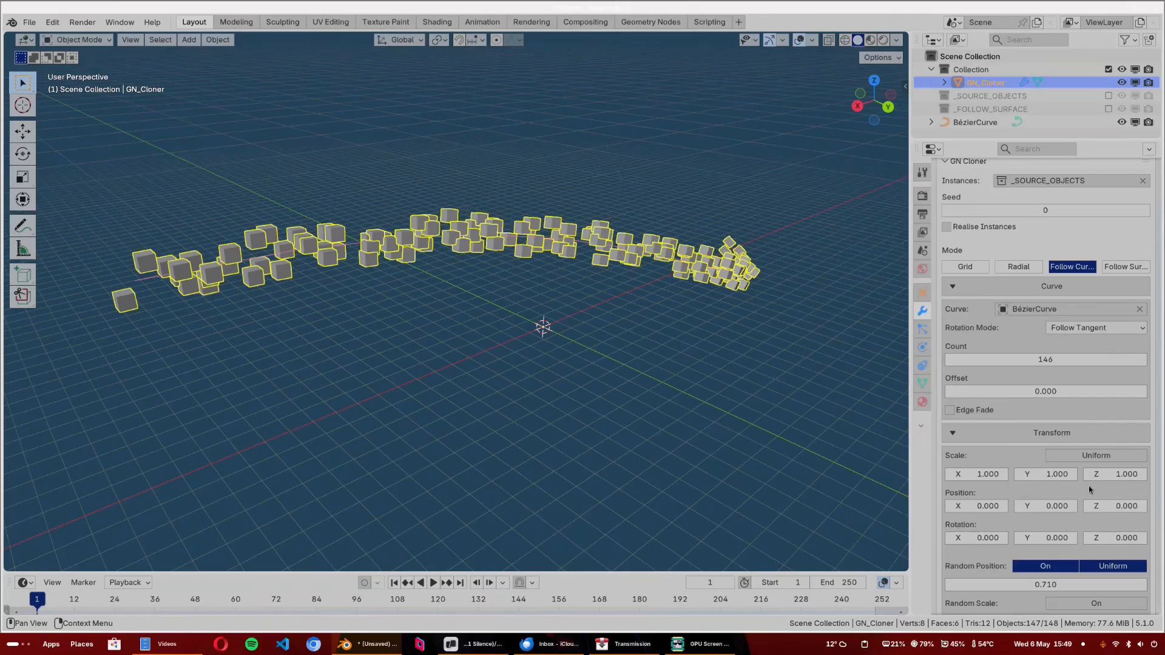
{"action": "left_click_drag", "start_coordinate": [1038, 359], "coordinate": [1114, 359]}
{"action": "left_click_drag", "start_coordinate": [1045, 584], "coordinate": [1055, 585]}
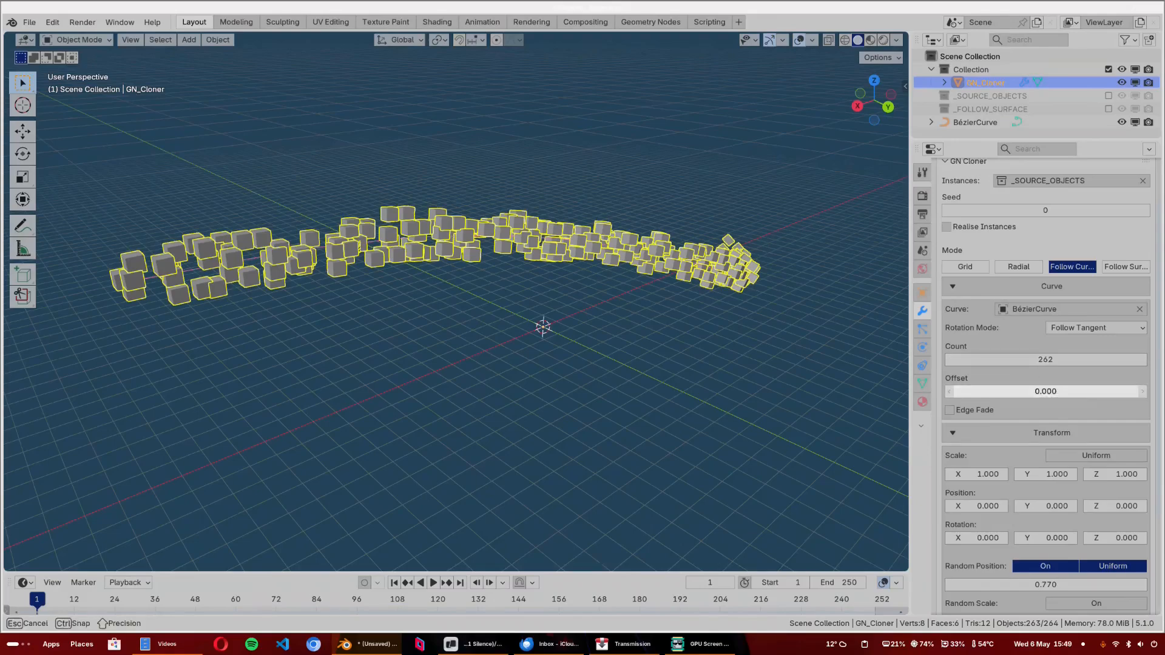
- Enable Edge Fade for the clones along the curve and set the Offset to 1.570
{"action": "left_click_drag", "start_coordinate": [1046, 391], "coordinate": [1077, 390]}
{"action": "left_click", "coordinate": [950, 411]}
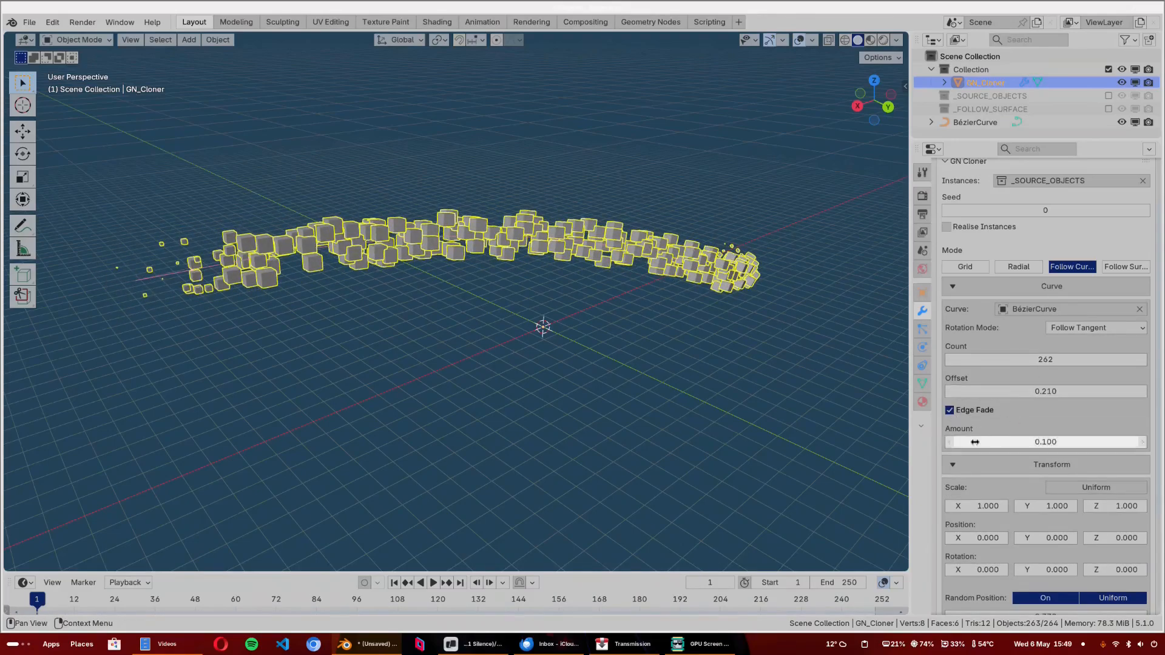
{"action": "mouse_move", "coordinate": [448, 294]}
{"action": "middle_mouse_down"}
{"action": "mouse_move", "coordinate": [453, 285]}
{"action": "mouse_move", "coordinate": [446, 292]}
{"action": "middle_mouse_up"}
{"action": "left_click", "coordinate": [436, 286]}
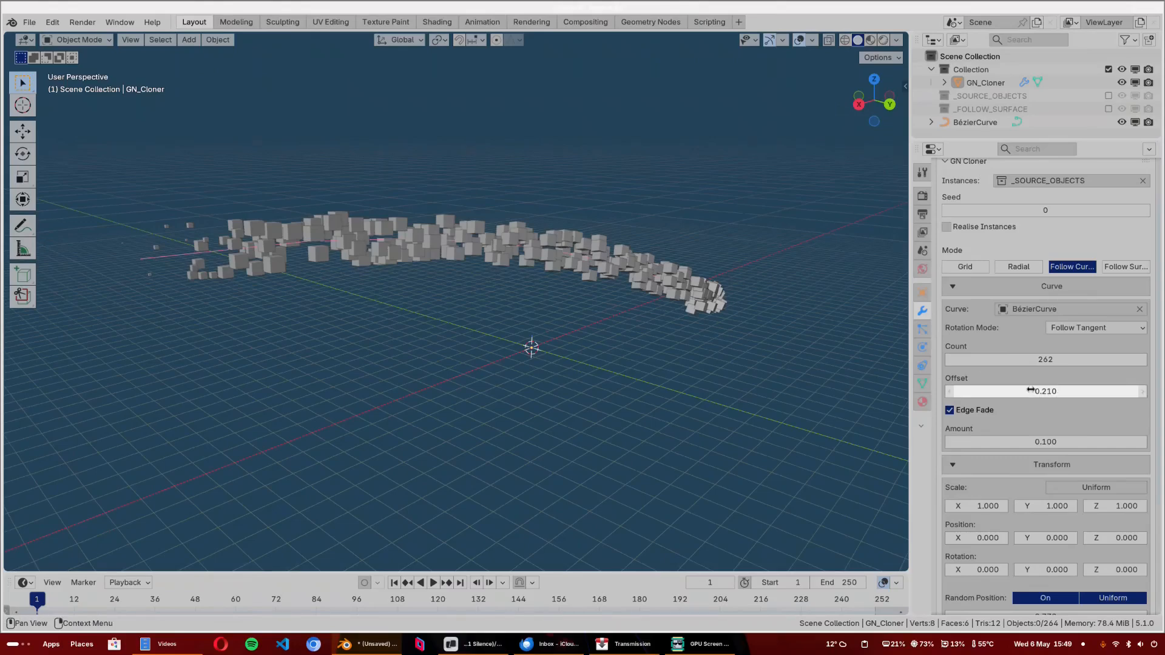
{"action": "left_click_drag", "start_coordinate": [1045, 391], "coordinate": [1148, 392]}
{"action": "middle_click_drag", "start_coordinate": [659, 274], "coordinate": [669, 270]}
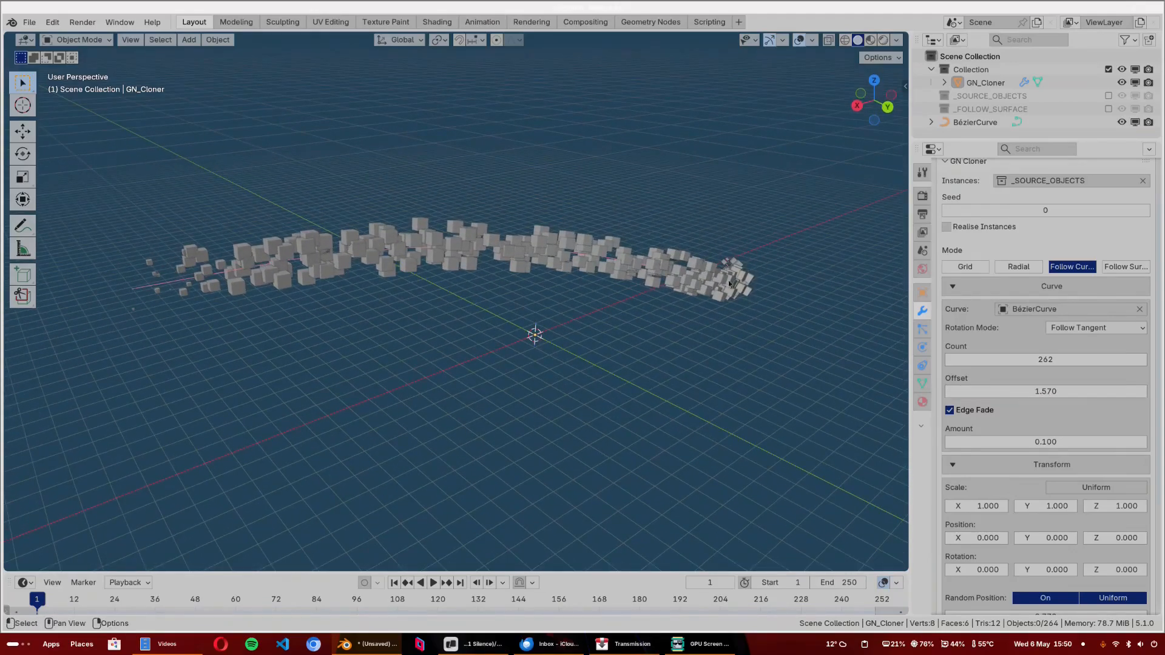
- Compare the curve's rotation modes by switching to Follow Transform and back to Follow Tangent
{"action": "left_click", "coordinate": [1067, 326]}
{"action": "left_click", "coordinate": [1076, 343]}
{"action": "middle_click_drag", "start_coordinate": [534, 279], "coordinate": [486, 277]}
{"action": "left_click", "coordinate": [1074, 328]}
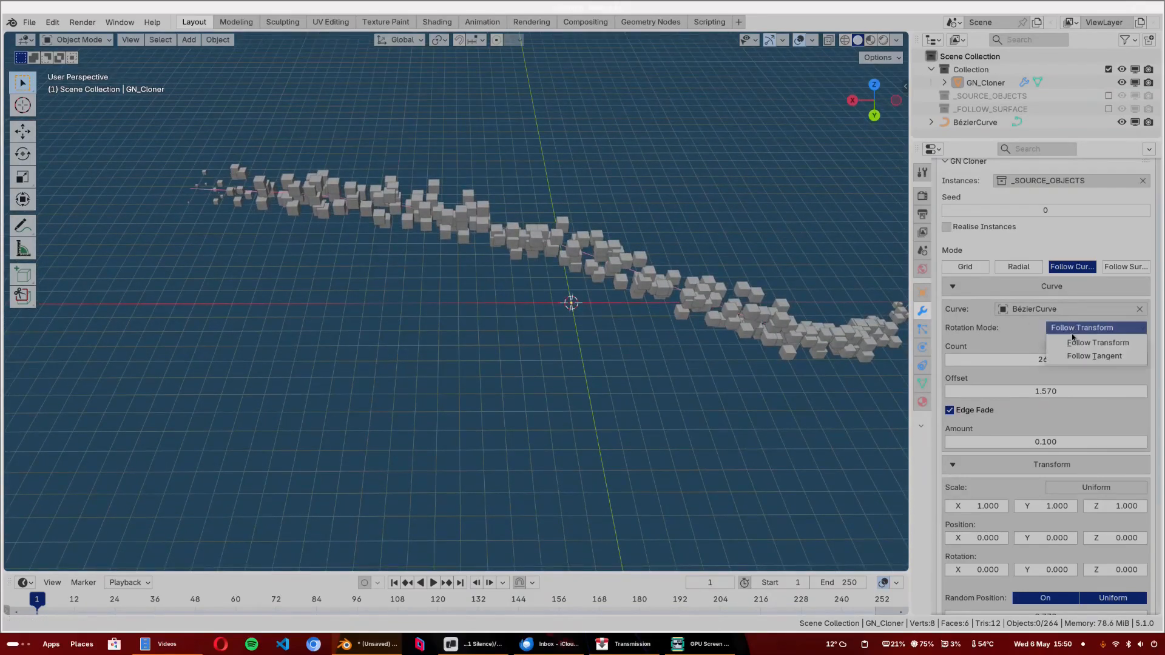
{"action": "left_click", "coordinate": [1071, 356]}
{"action": "middle_click_drag", "start_coordinate": [585, 273], "coordinate": [565, 278]}
- Switch the cloner to Follow Surface mode, and include the _FOLLOW_SURFACE collection in the view layer to select its DEFAULT_SURFACE object
{"action": "left_click", "coordinate": [1126, 266]}
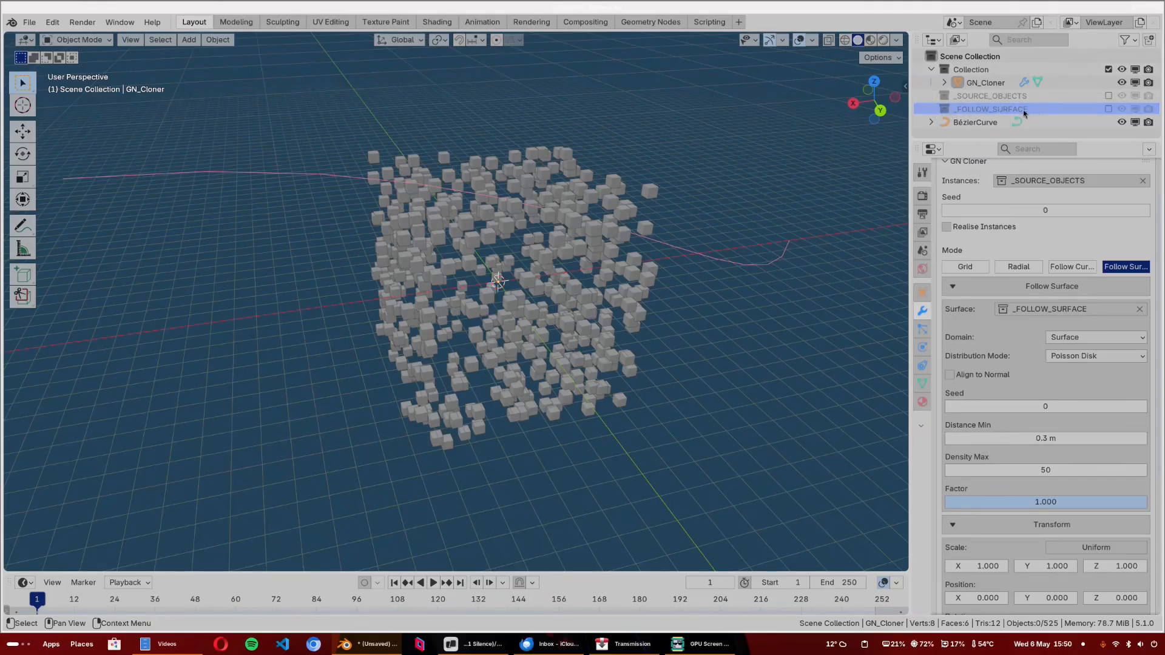
{"action": "left_click", "coordinate": [1109, 109]}
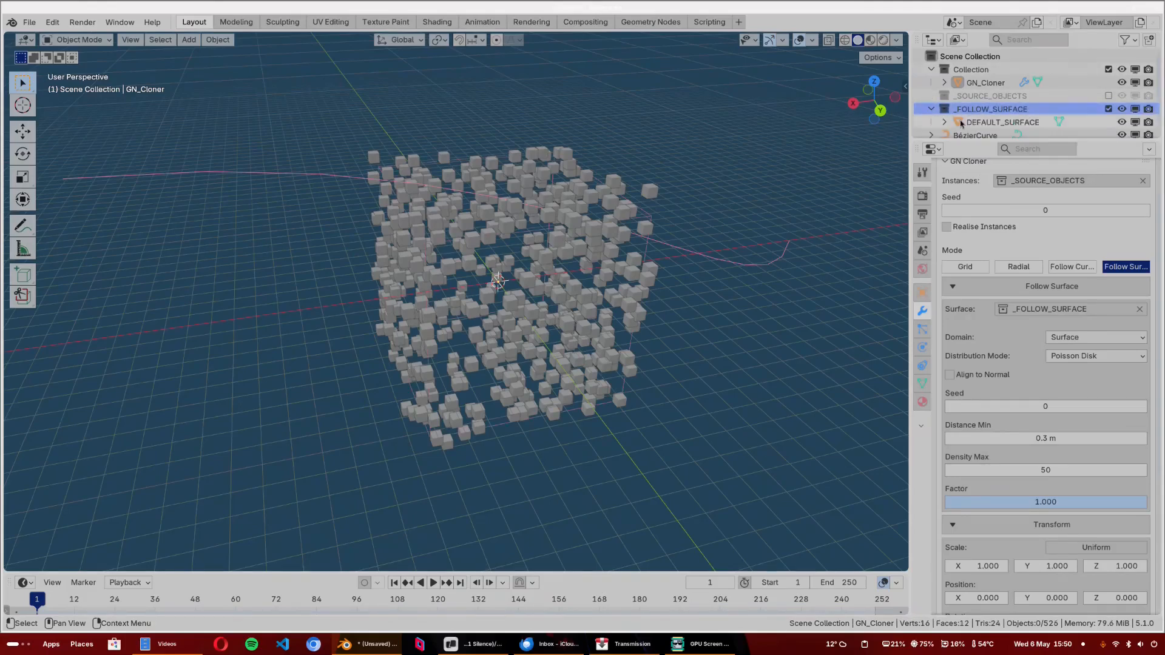
{"action": "left_click", "coordinate": [957, 123]}
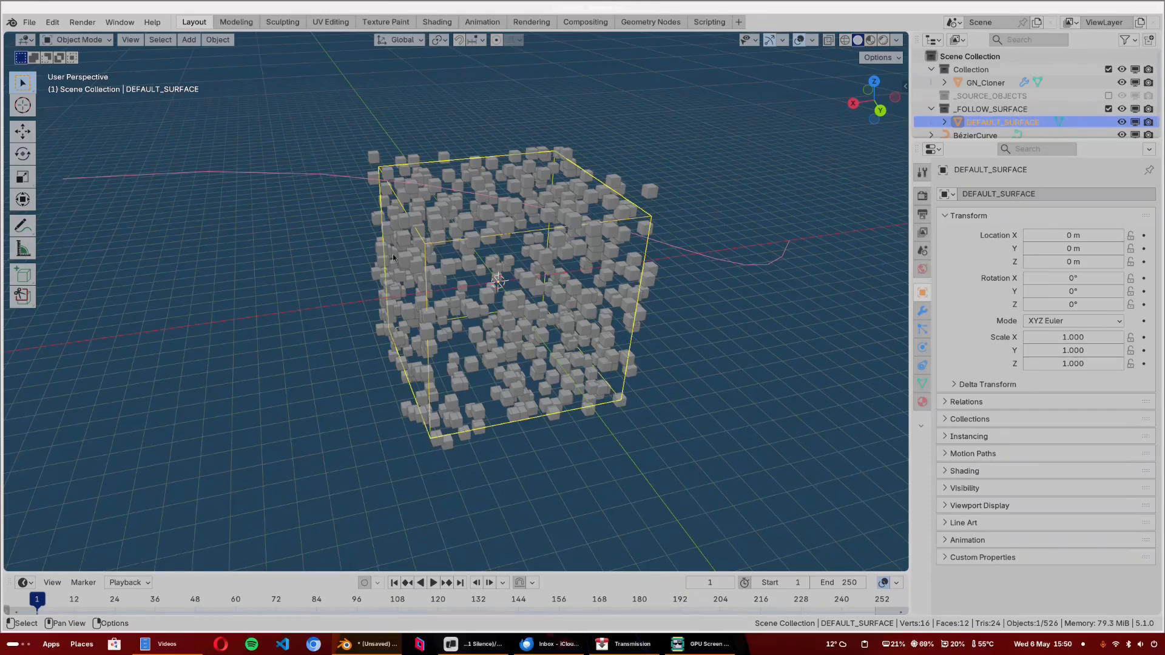
- Collapse the _FOLLOW_SURFACE collection and exclude it from the view layer, with GN_Cloner's modifier settings reopened
{"action": "left_click", "coordinate": [932, 111]}
{"action": "left_click", "coordinate": [1007, 112]}
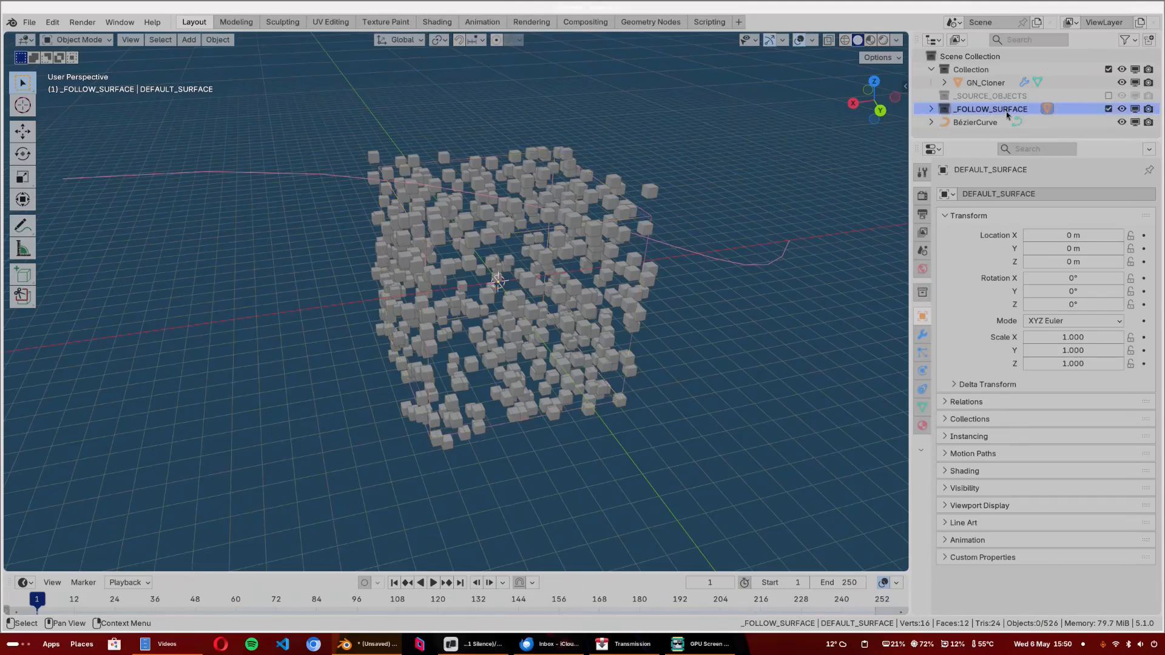
{"action": "left_click", "coordinate": [1109, 110]}
{"action": "left_click", "coordinate": [1024, 81]}
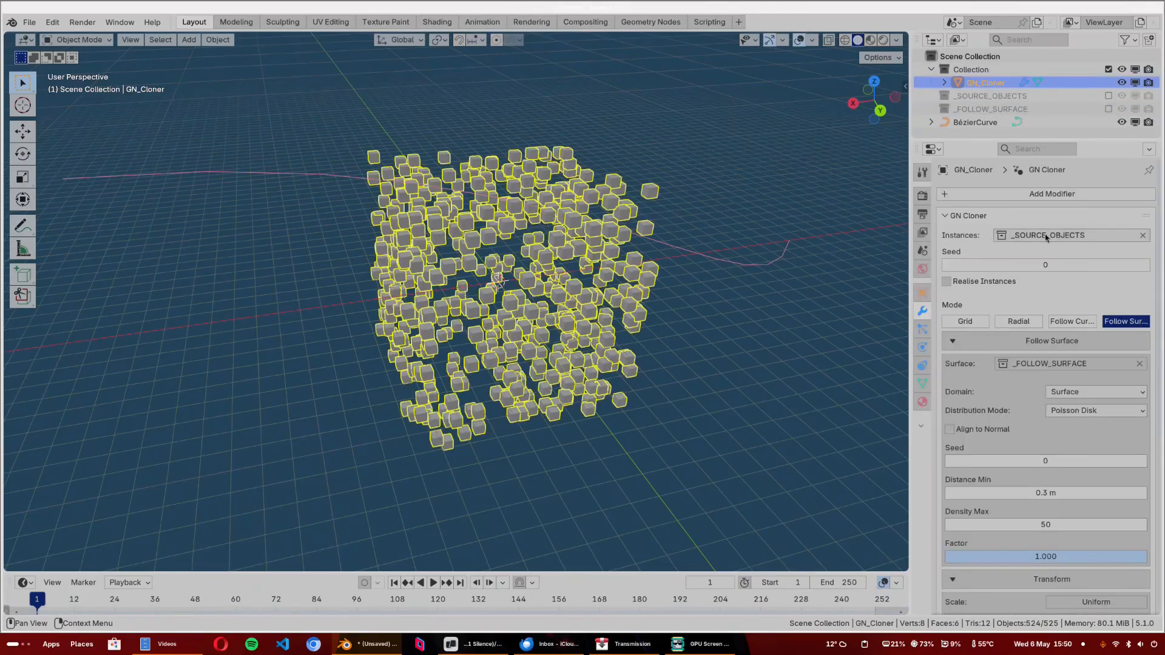